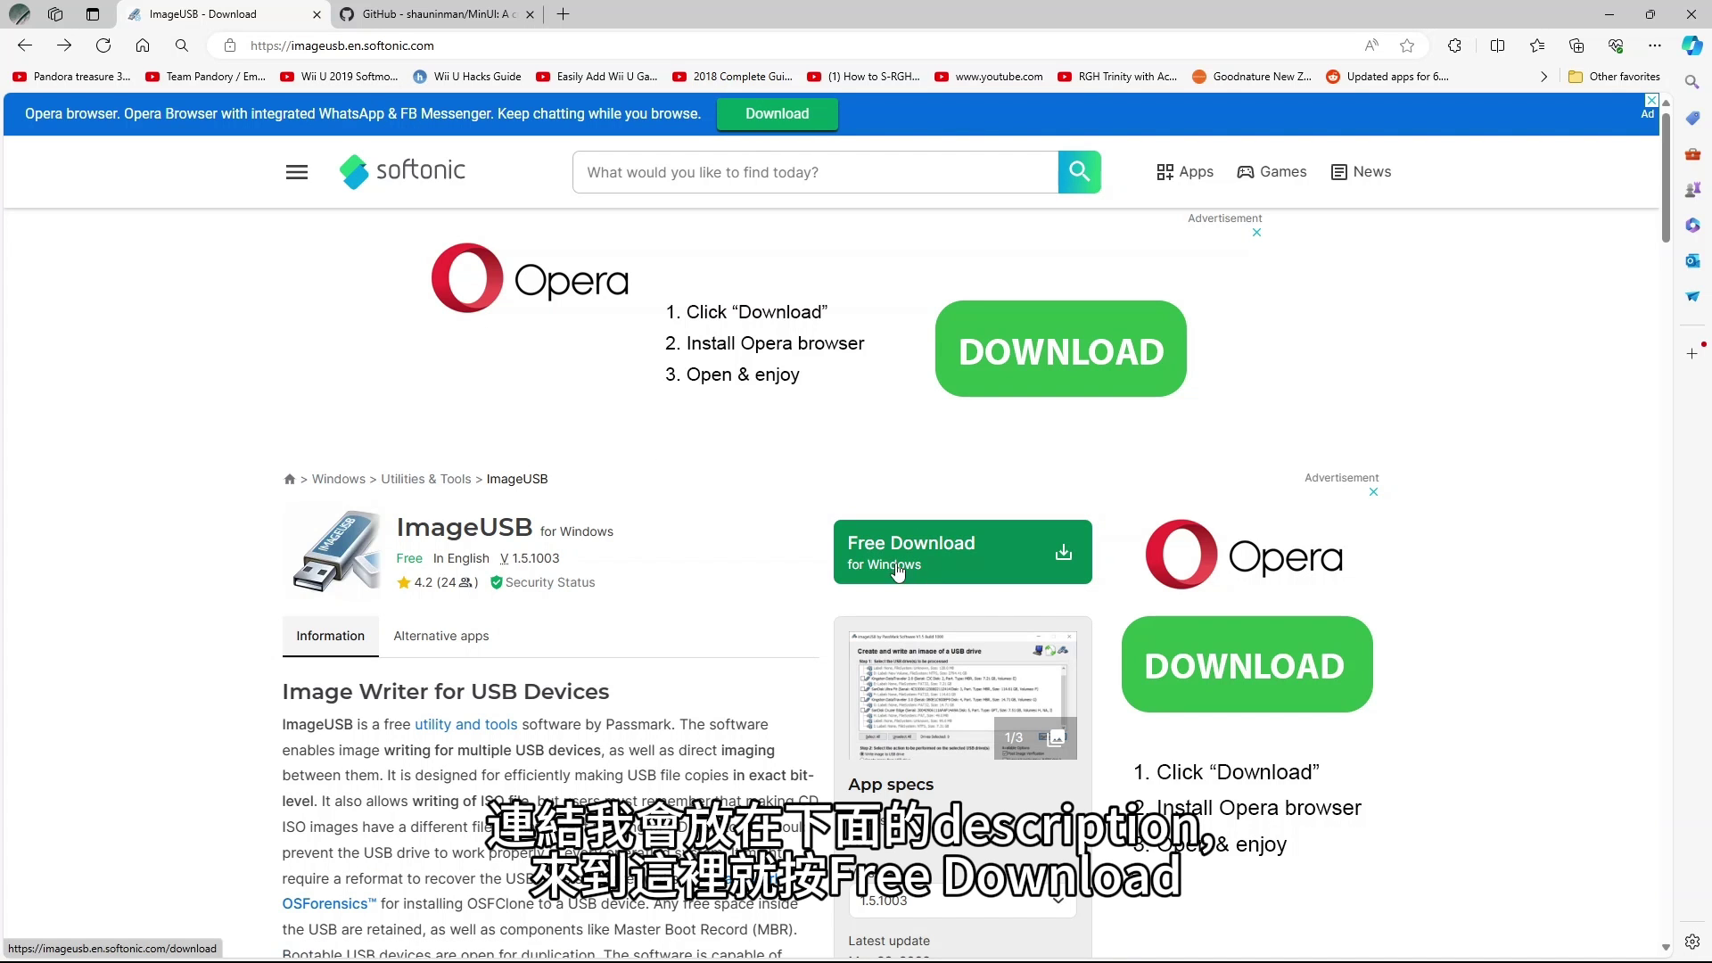
Open the ImageUSB for Windows download page on Softonic and dismiss the Avast antivirus offer
{"action": "left_click", "coordinate": [895, 569]}
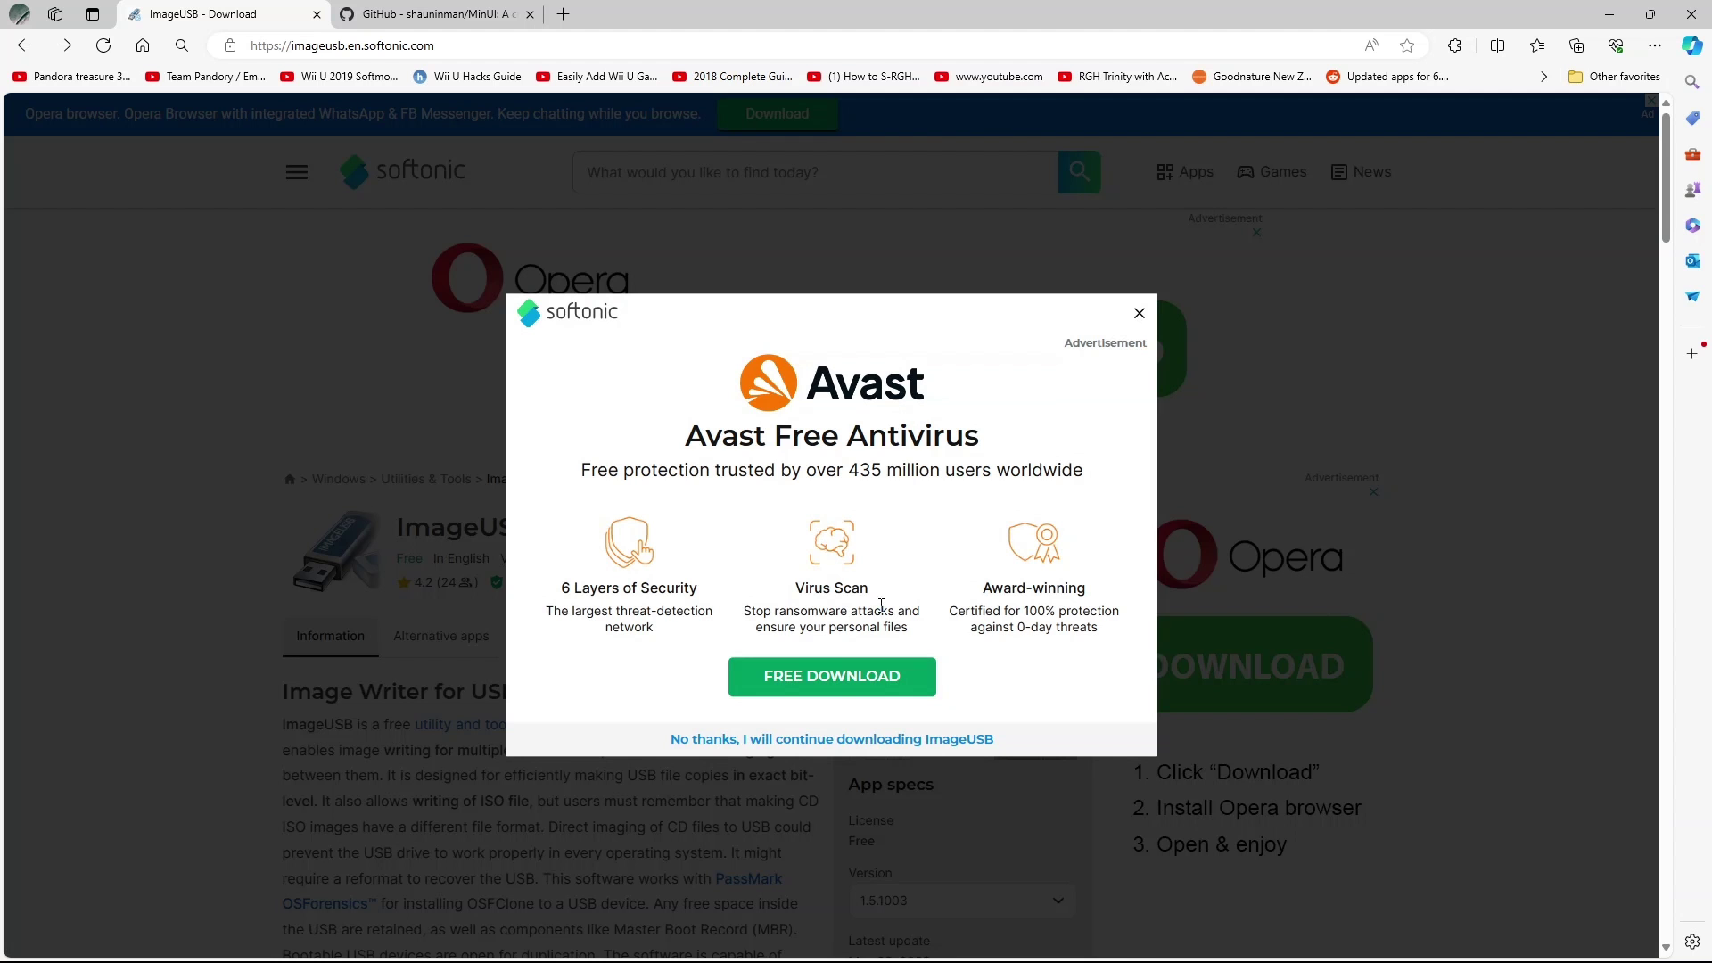
{"action": "left_click", "coordinate": [1140, 313]}
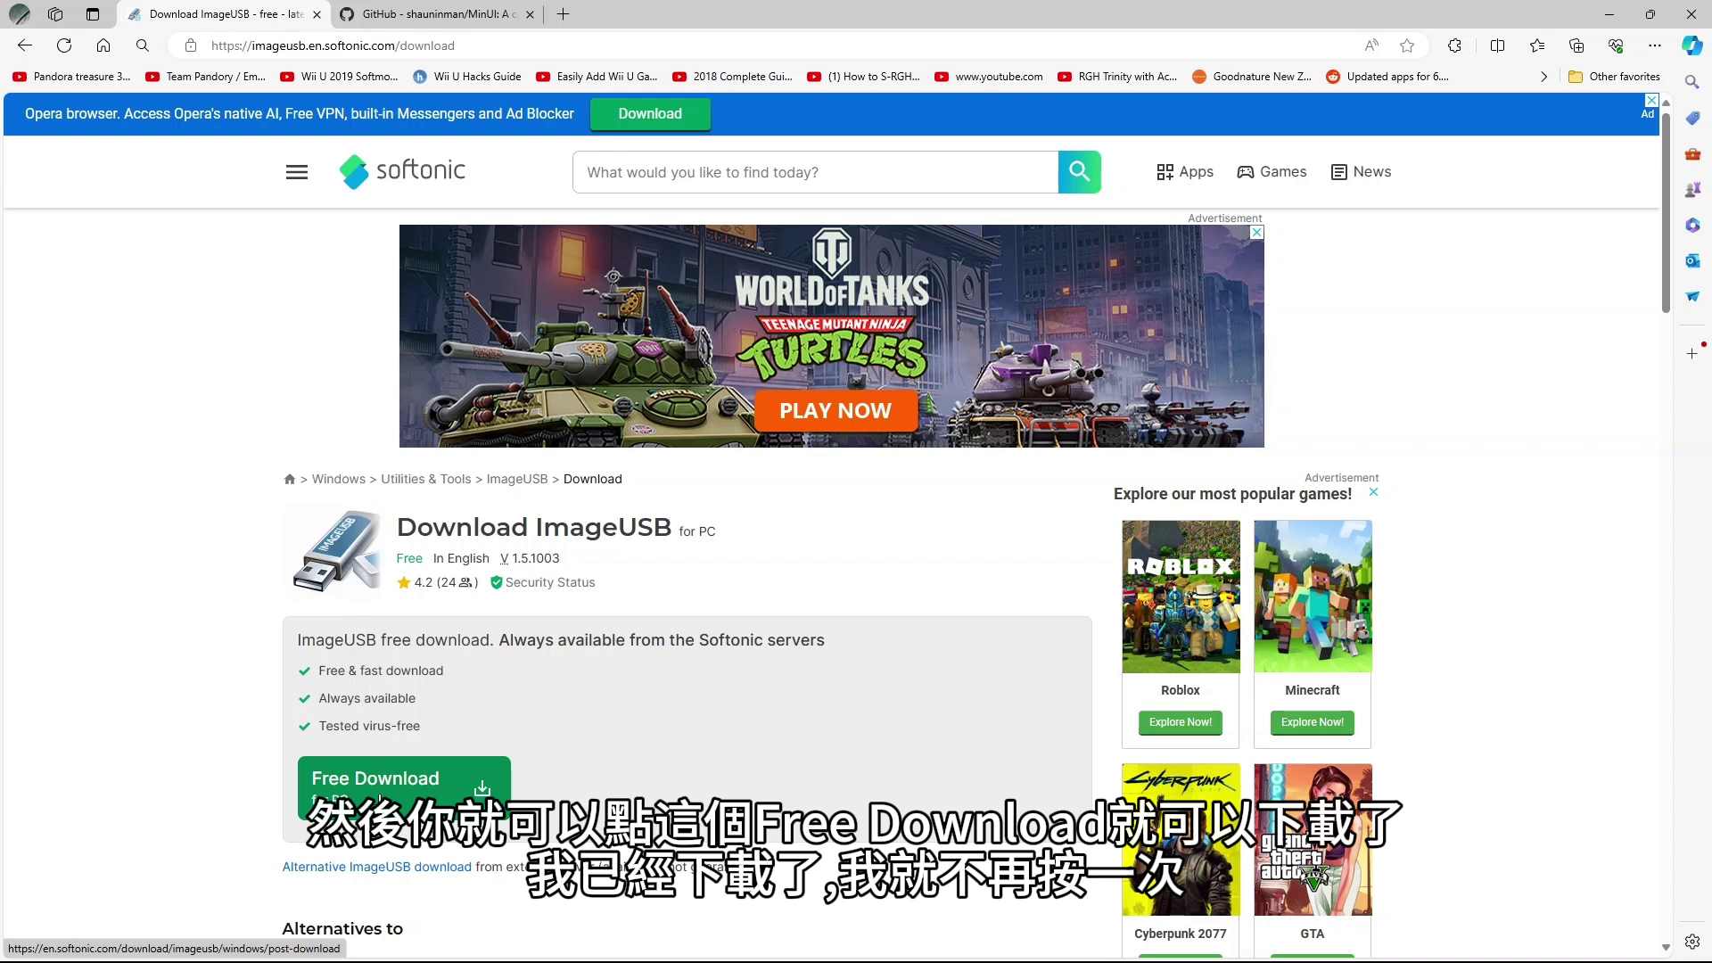
Switch to the MinUI GitHub page and review the Features and Supported consoles lists in its README
{"action": "left_click", "coordinate": [458, 16]}
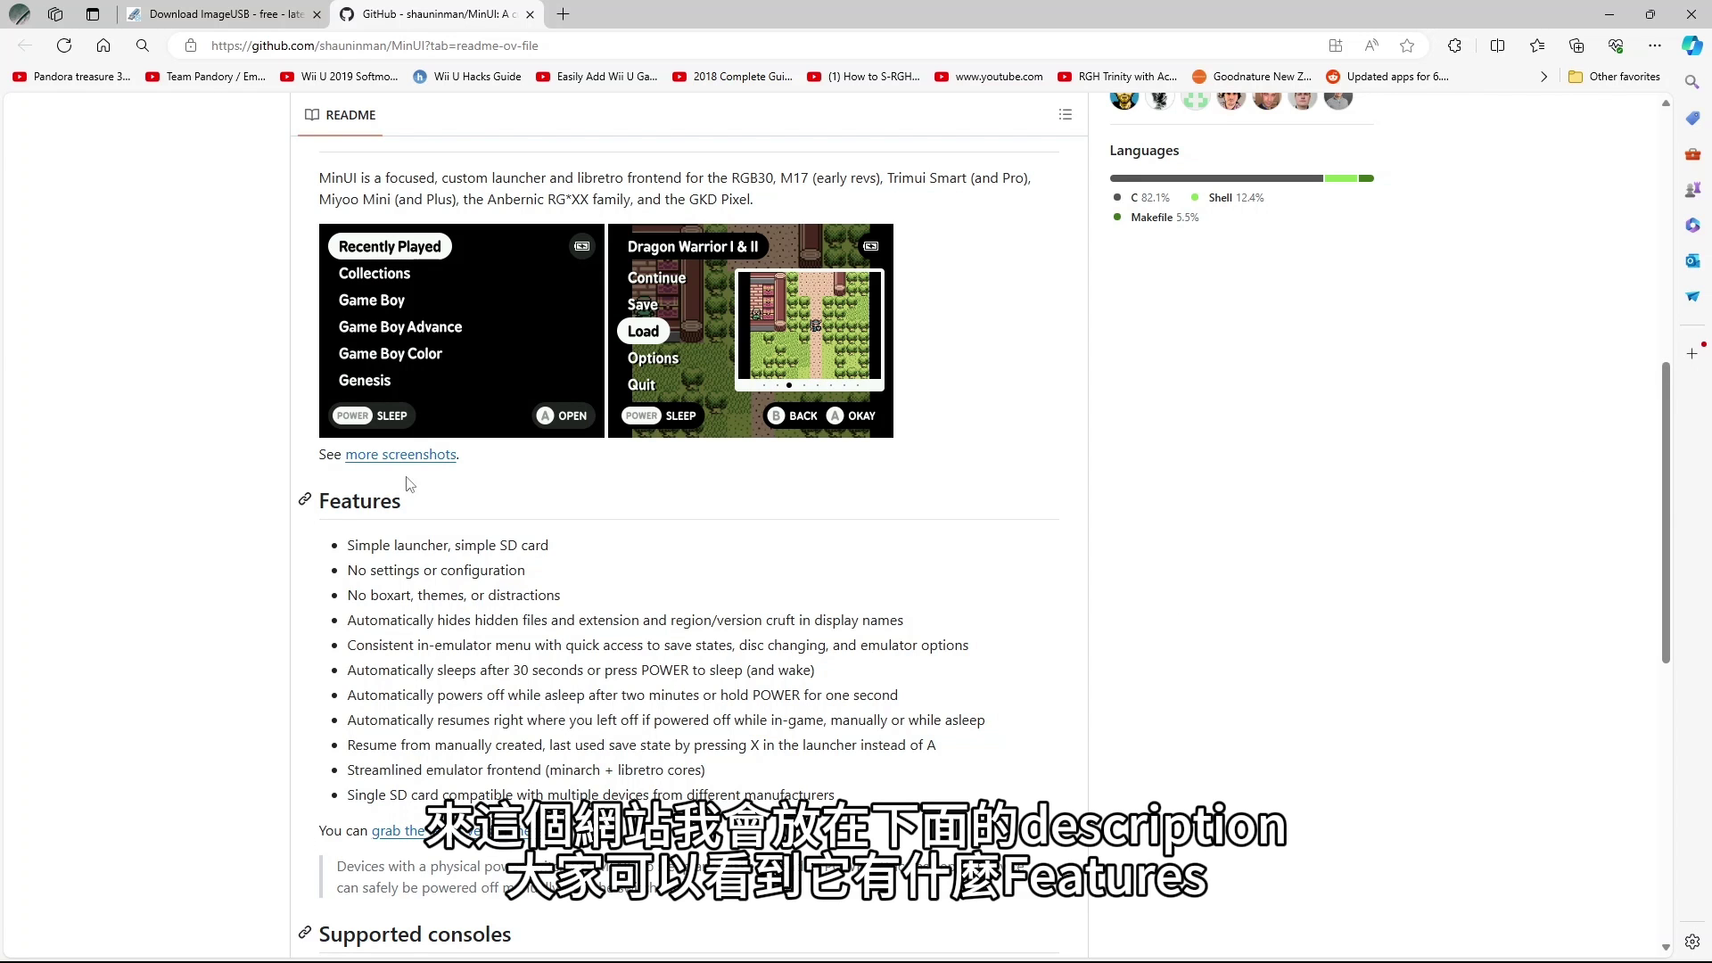
{"action": "left_click_drag", "start_coordinate": [340, 556], "coordinate": [858, 800]}
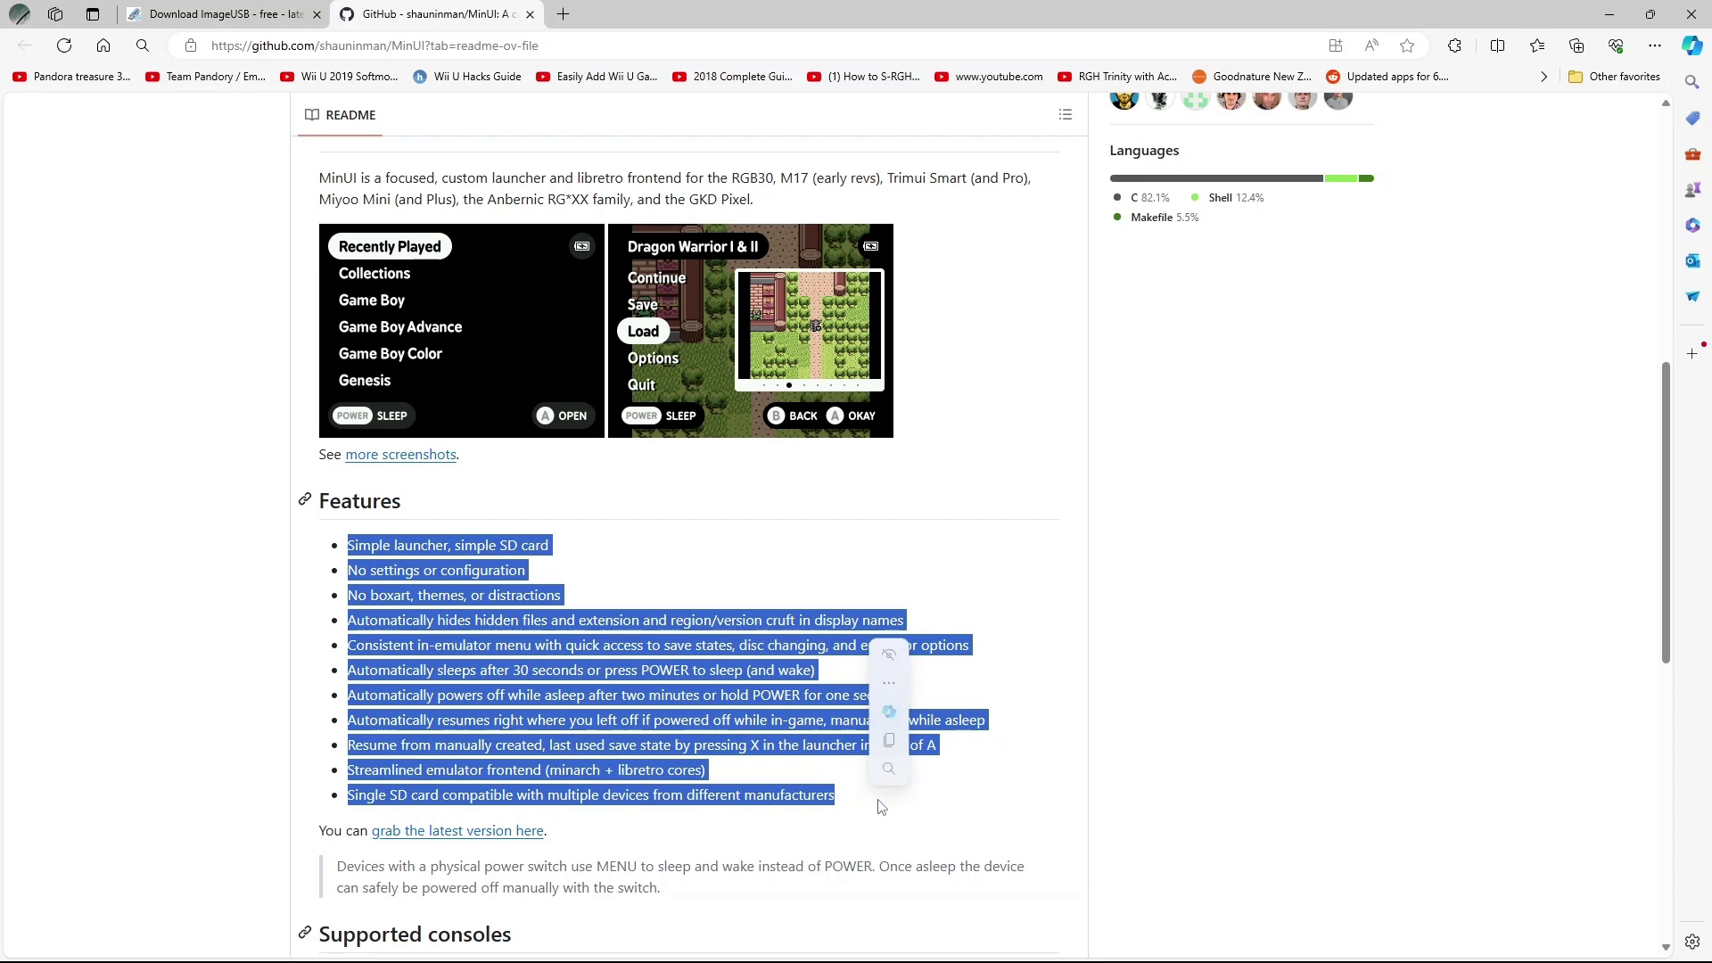
{"action": "left_click", "coordinate": [881, 808]}
{"action": "double_click", "coordinate": [800, 795]}
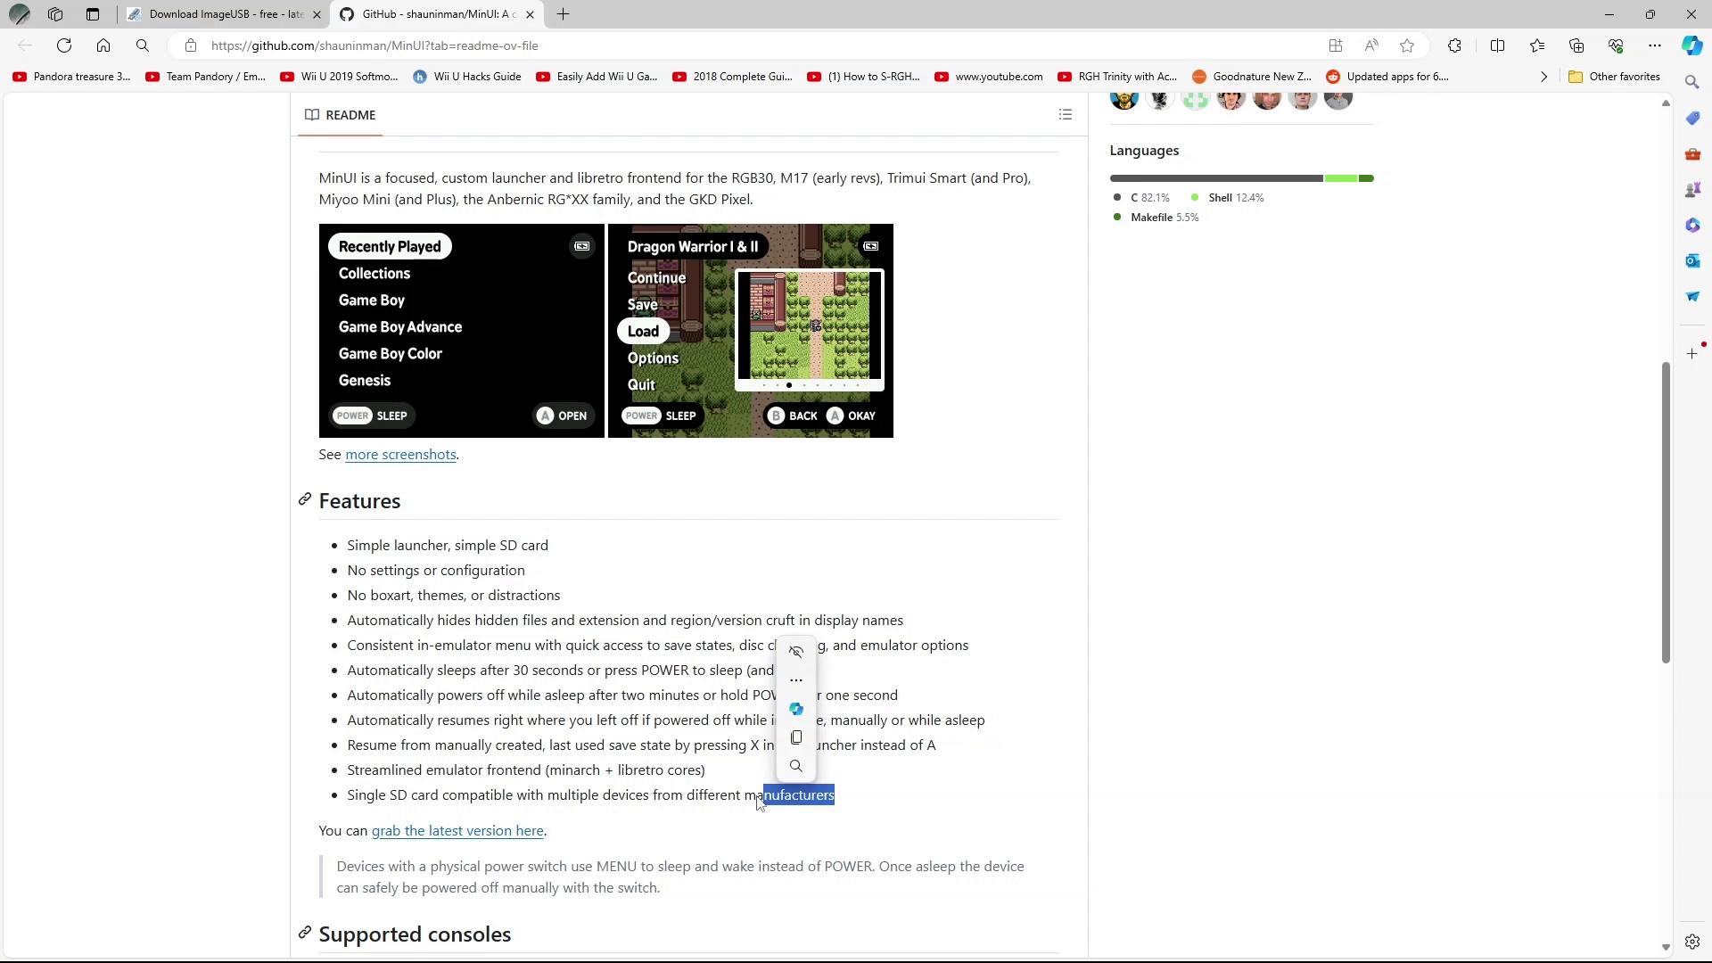
{"action": "left_click", "coordinate": [754, 821]}
{"action": "scroll", "coordinate": [753, 823], "scroll_direction": "down", "scroll_amount": 4}
{"action": "scroll", "coordinate": [754, 821], "scroll_direction": "down", "scroll_amount": 2}
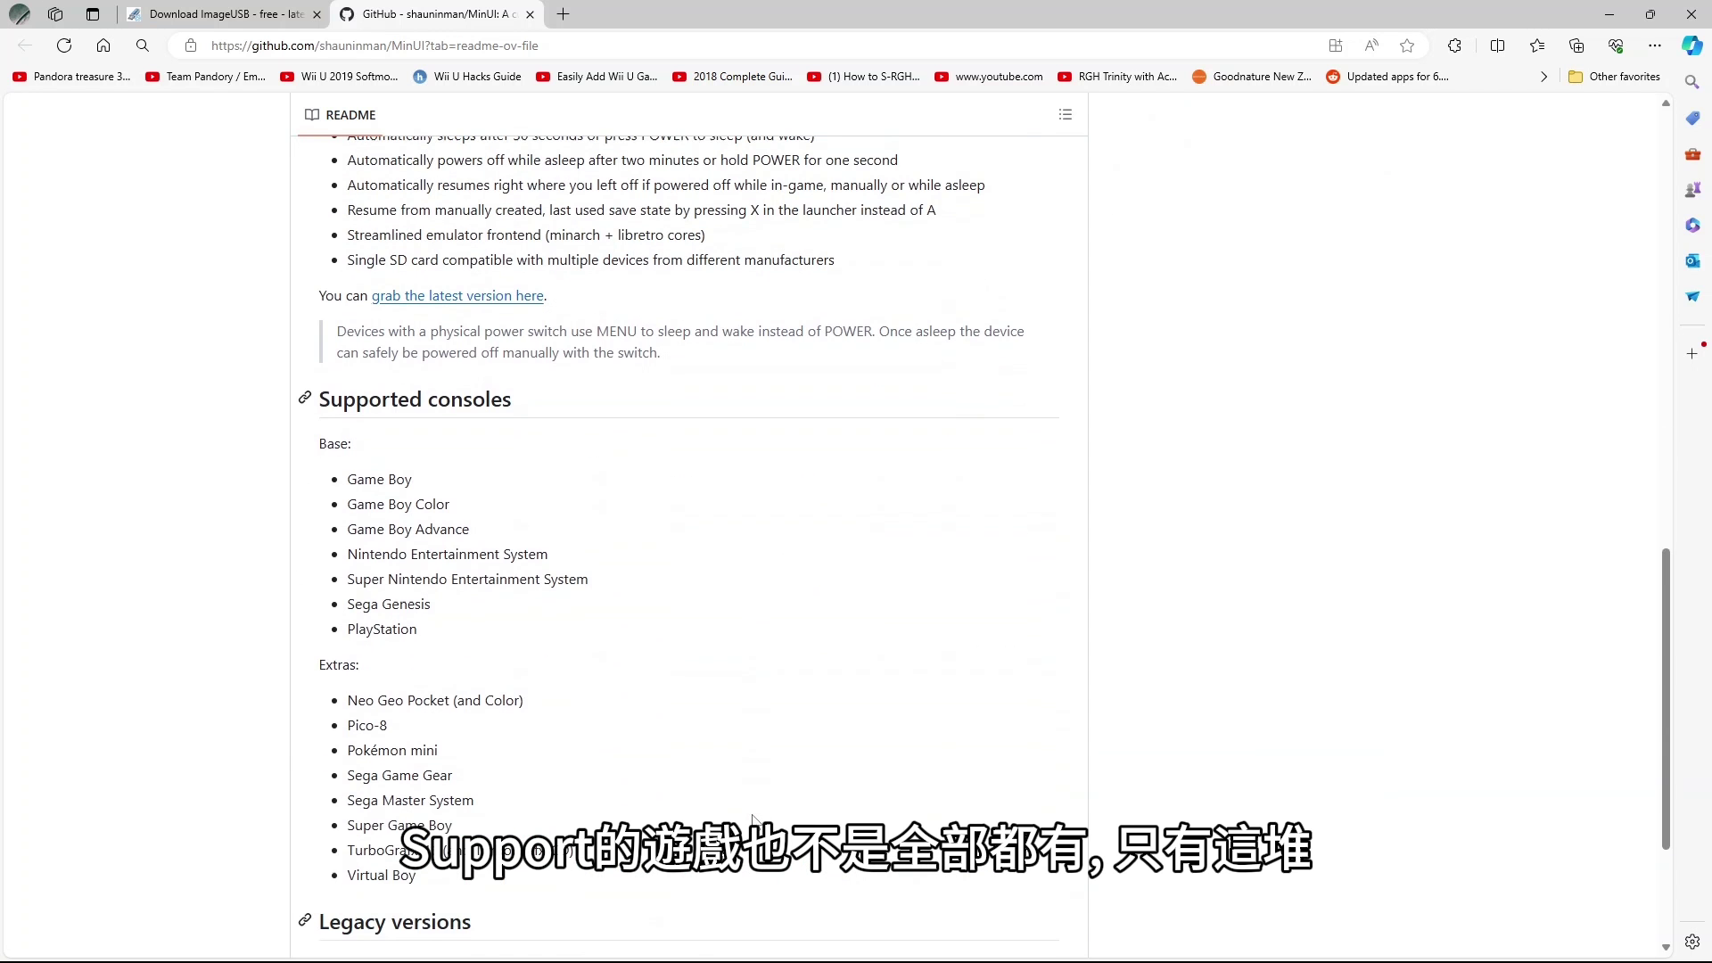
{"action": "left_click_drag", "start_coordinate": [330, 479], "coordinate": [630, 877]}
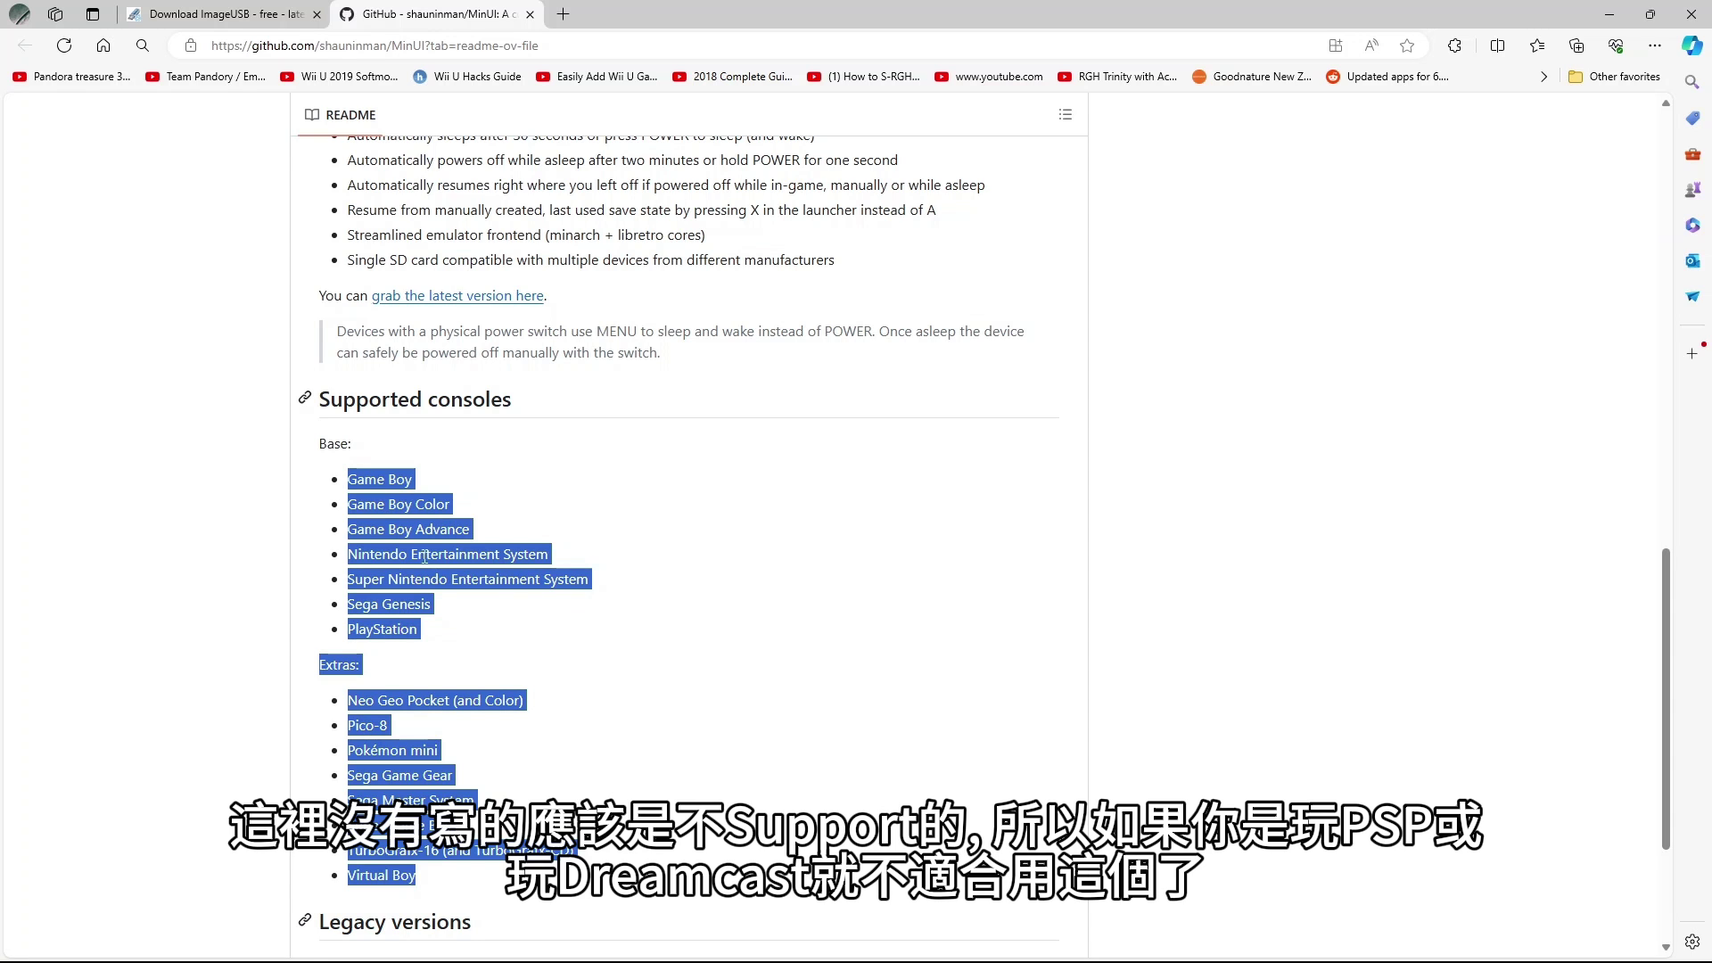
{"action": "left_click", "coordinate": [513, 604]}
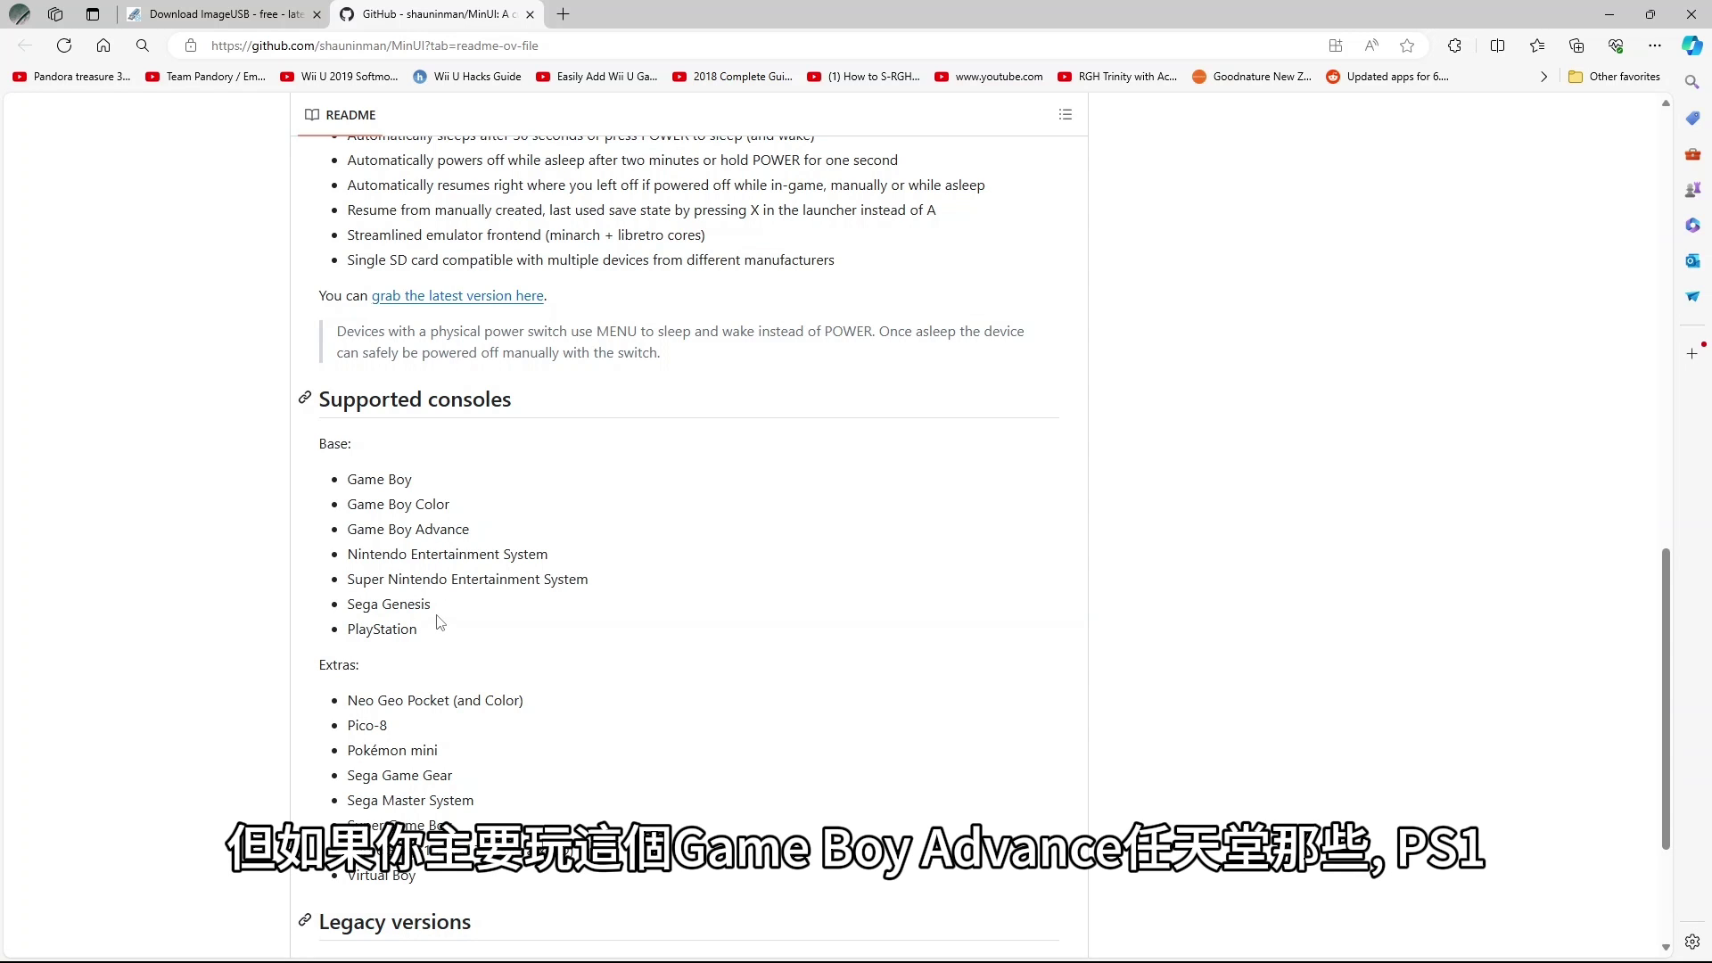
{"action": "left_click_drag", "start_coordinate": [371, 717], "coordinate": [551, 883]}
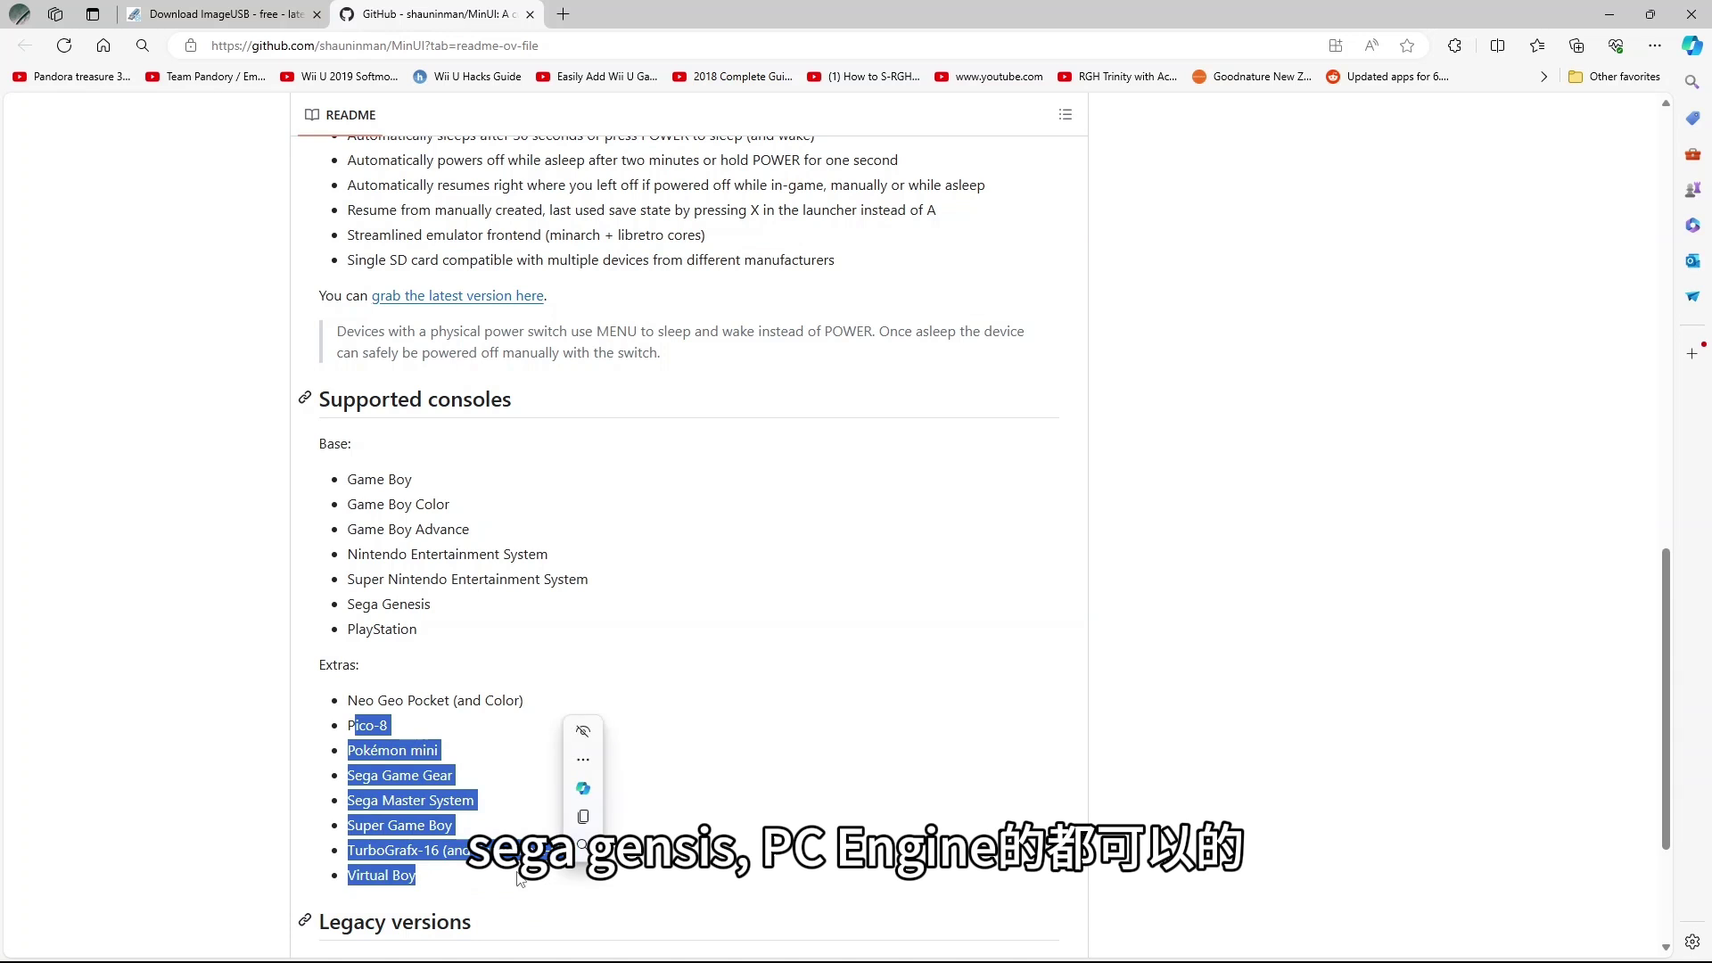
{"action": "left_click", "coordinate": [424, 882]}
Open the MinUI releases page from the README and find the base and extras zip files of release MinUI-20240525-0
{"action": "scroll", "coordinate": [591, 720], "scroll_direction": "up", "scroll_amount": 3}
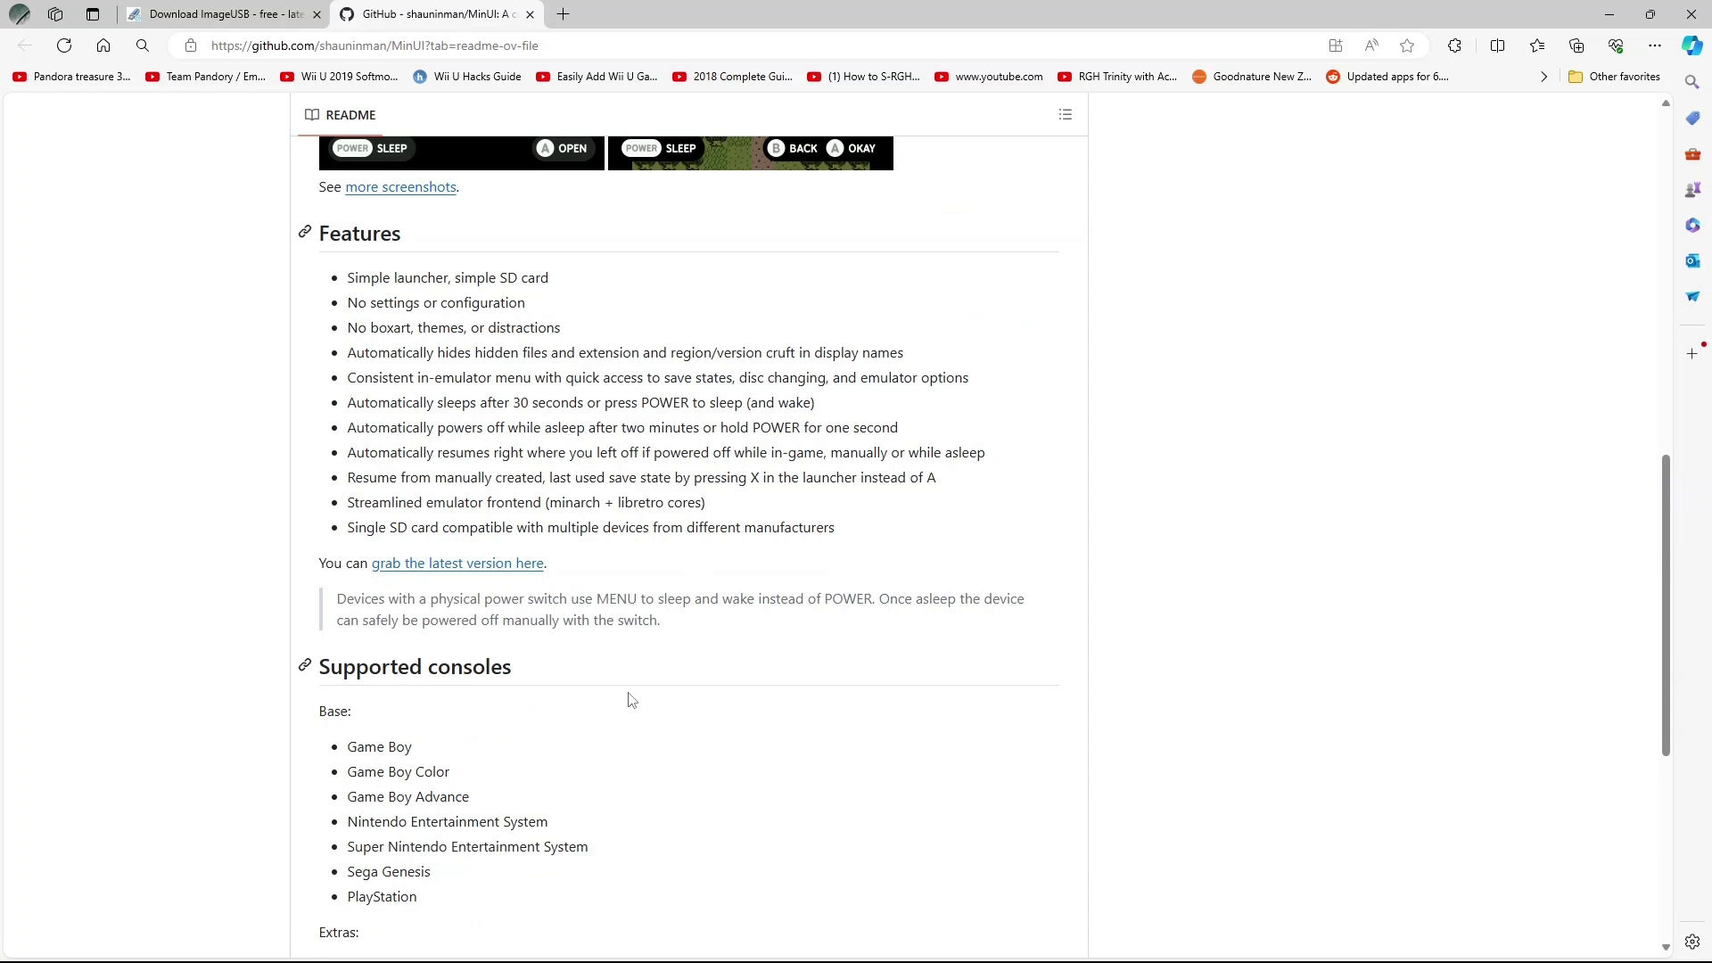
{"action": "left_click", "coordinate": [506, 574]}
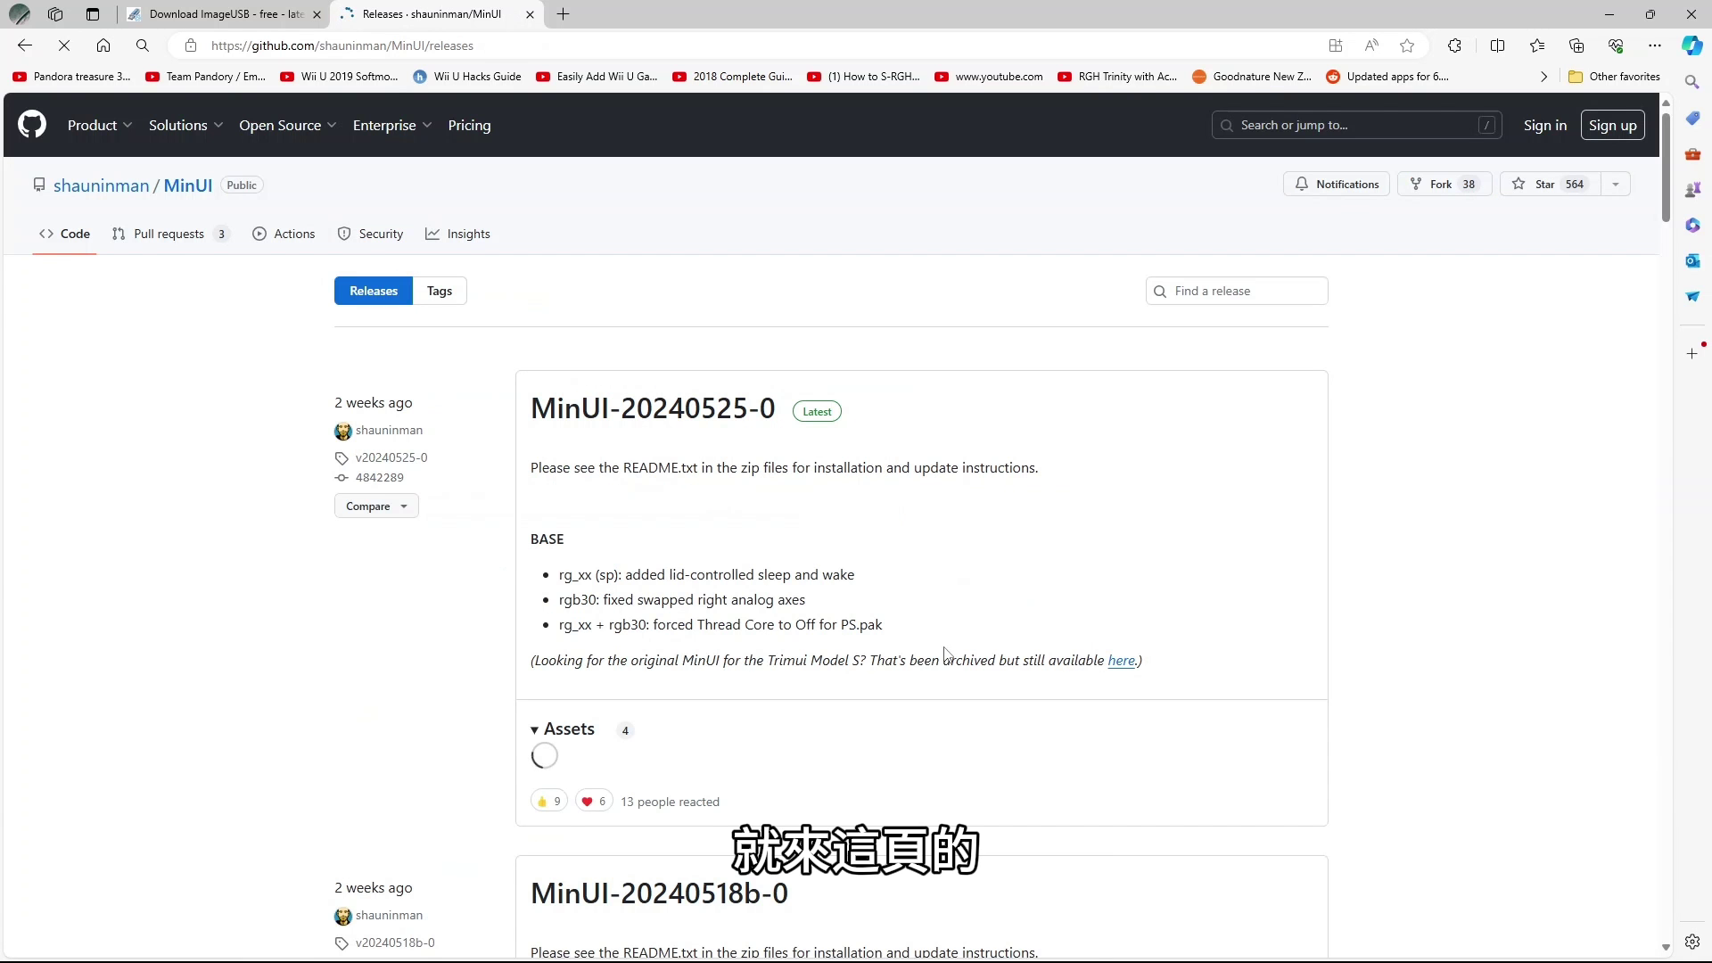
{"action": "scroll", "coordinate": [856, 644], "scroll_direction": "down", "scroll_amount": 3}
{"action": "scroll", "coordinate": [856, 644], "scroll_direction": "down", "scroll_amount": 2}
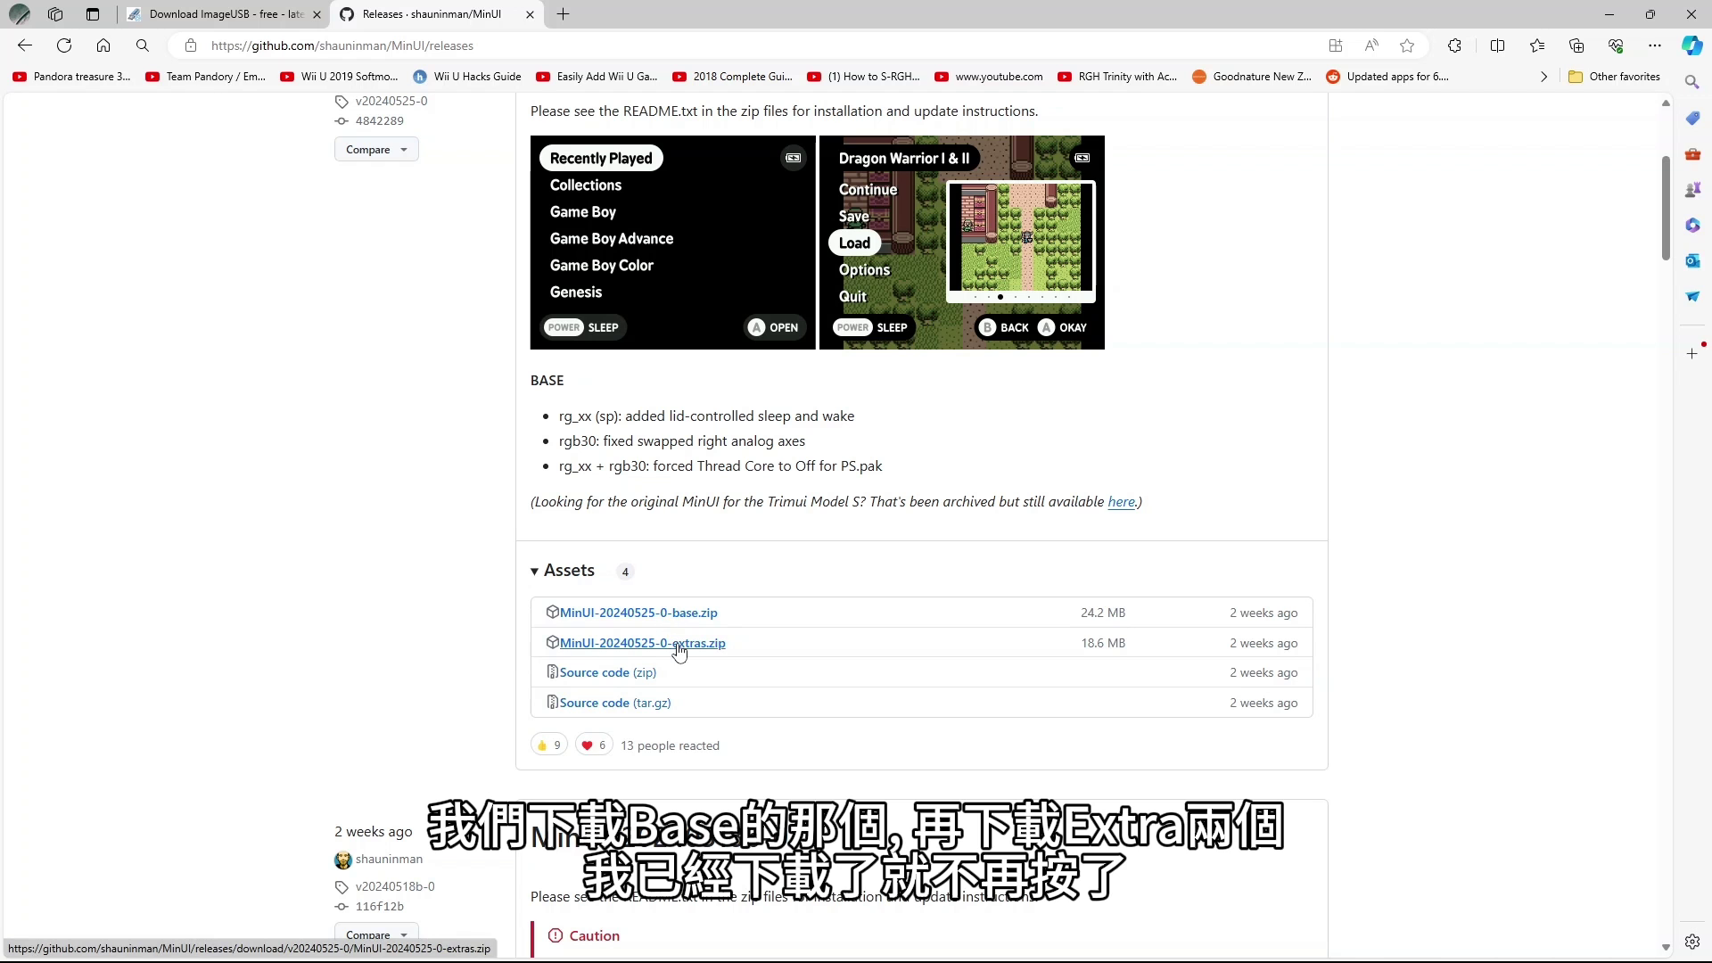
Leave the browser and move the imageusb ZIP archive from the Downloads folder to the desktop
{"action": "left_click", "coordinate": [1606, 15]}
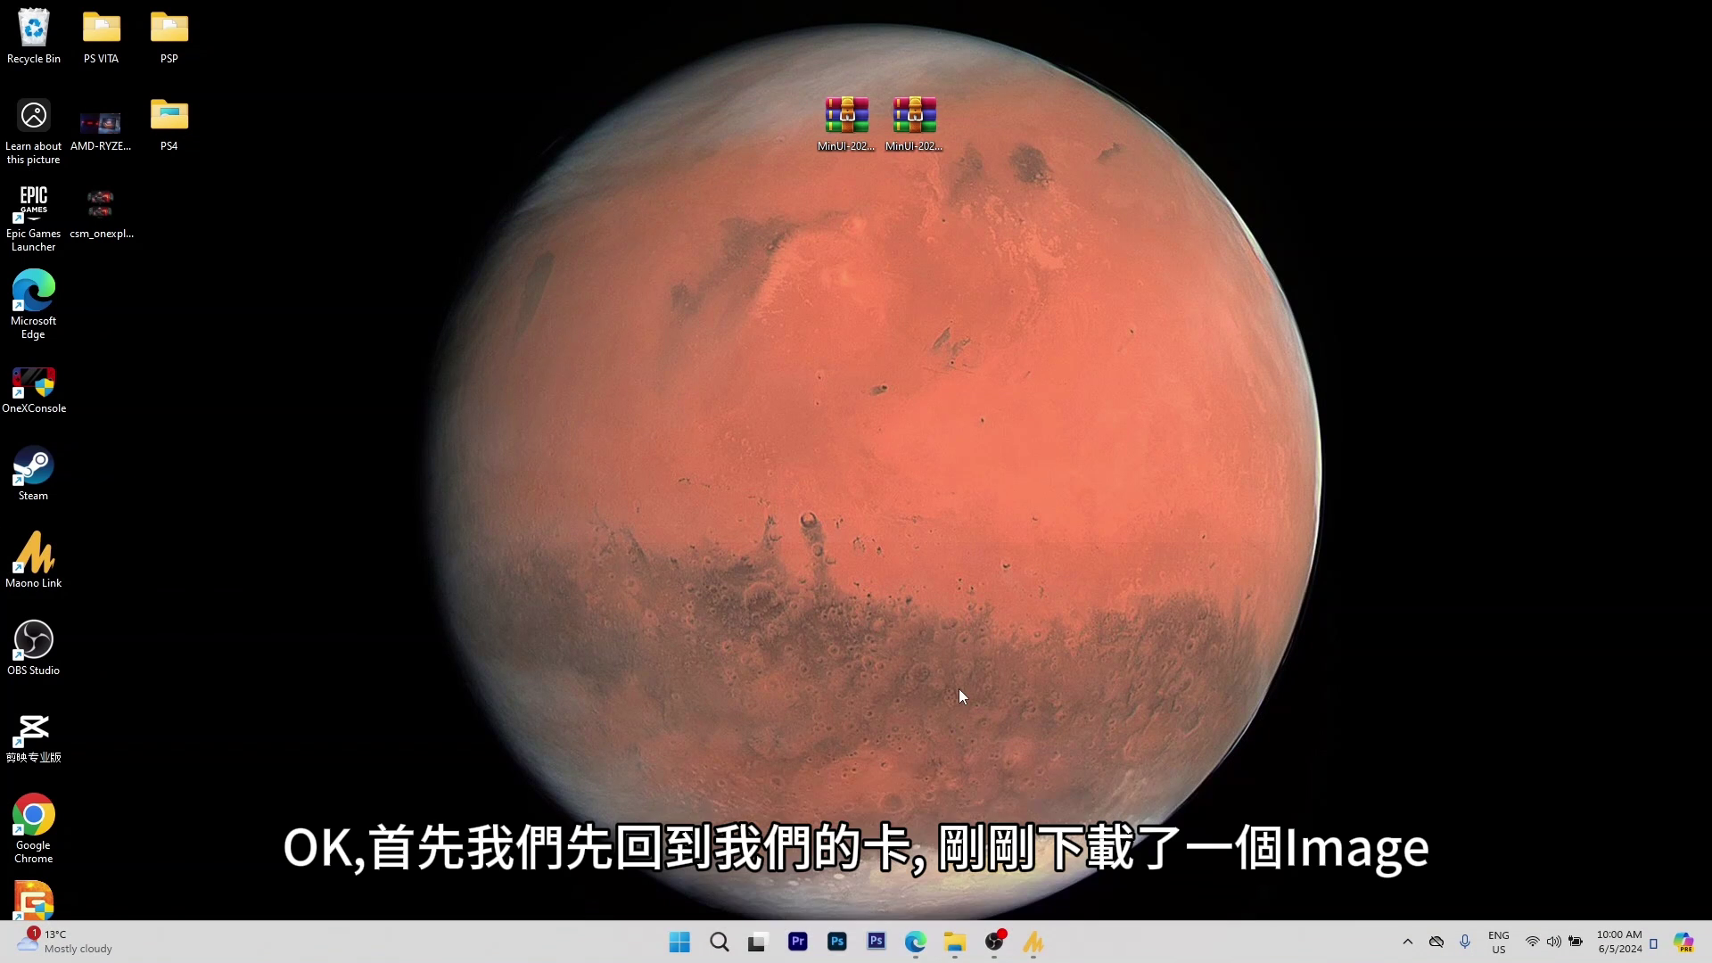
{"action": "left_click", "coordinate": [955, 942]}
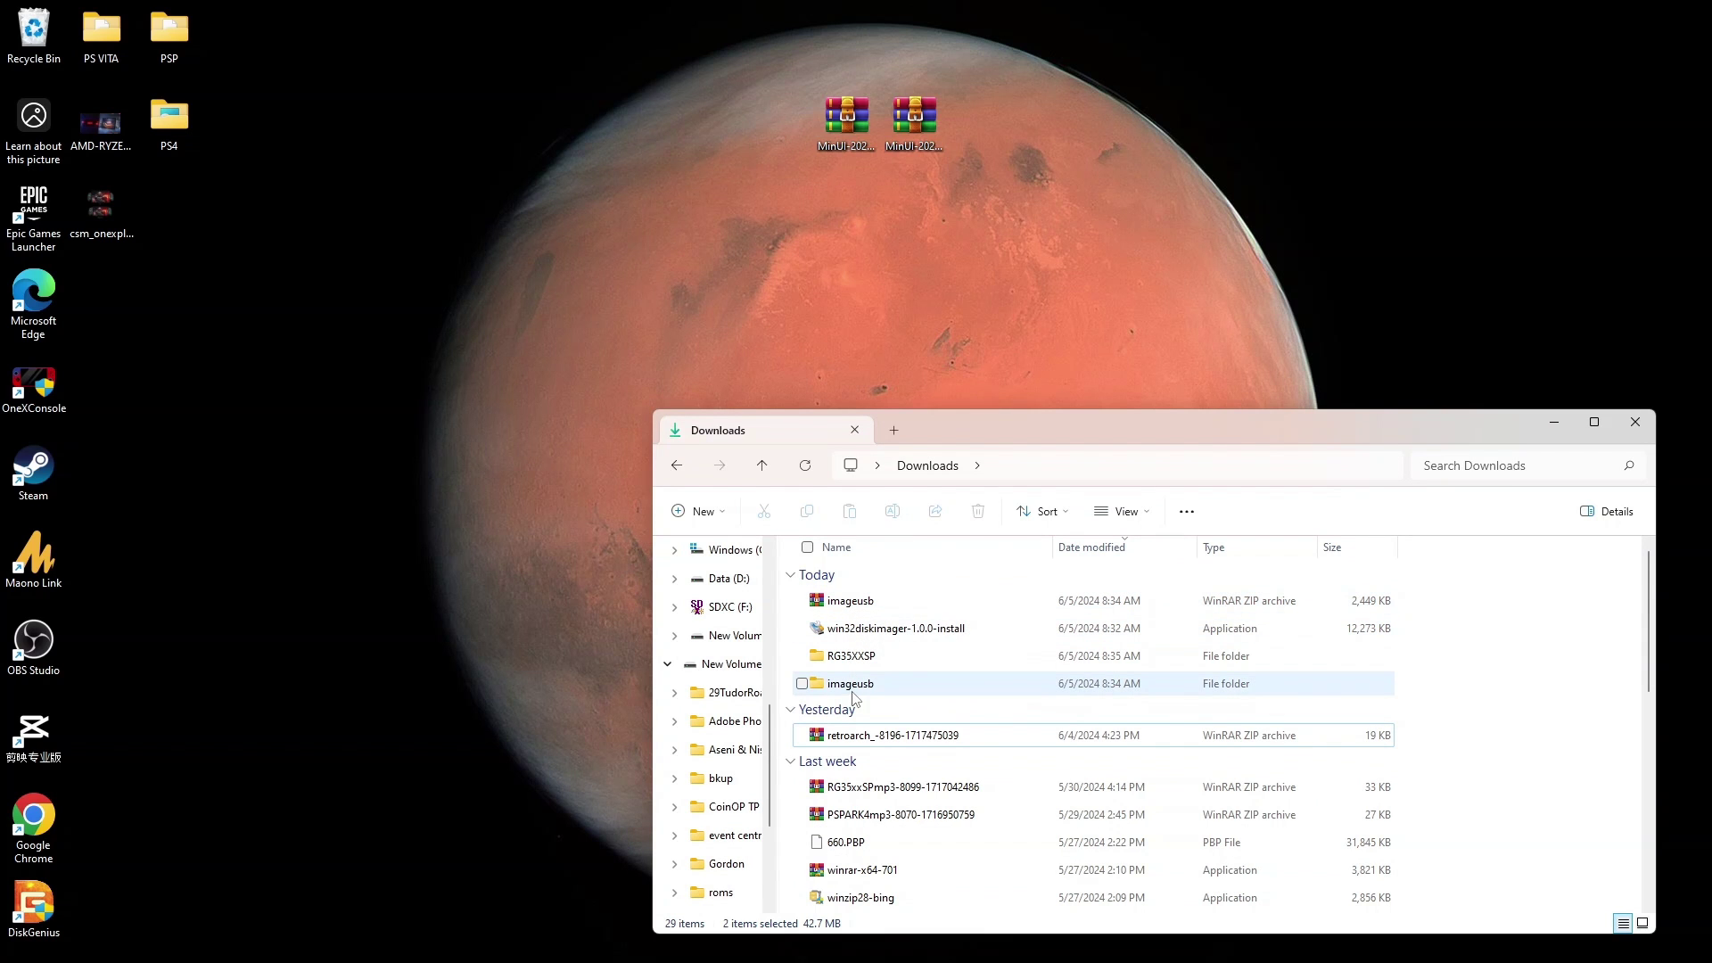
{"action": "left_click_drag", "start_coordinate": [852, 600], "coordinate": [763, 155]}
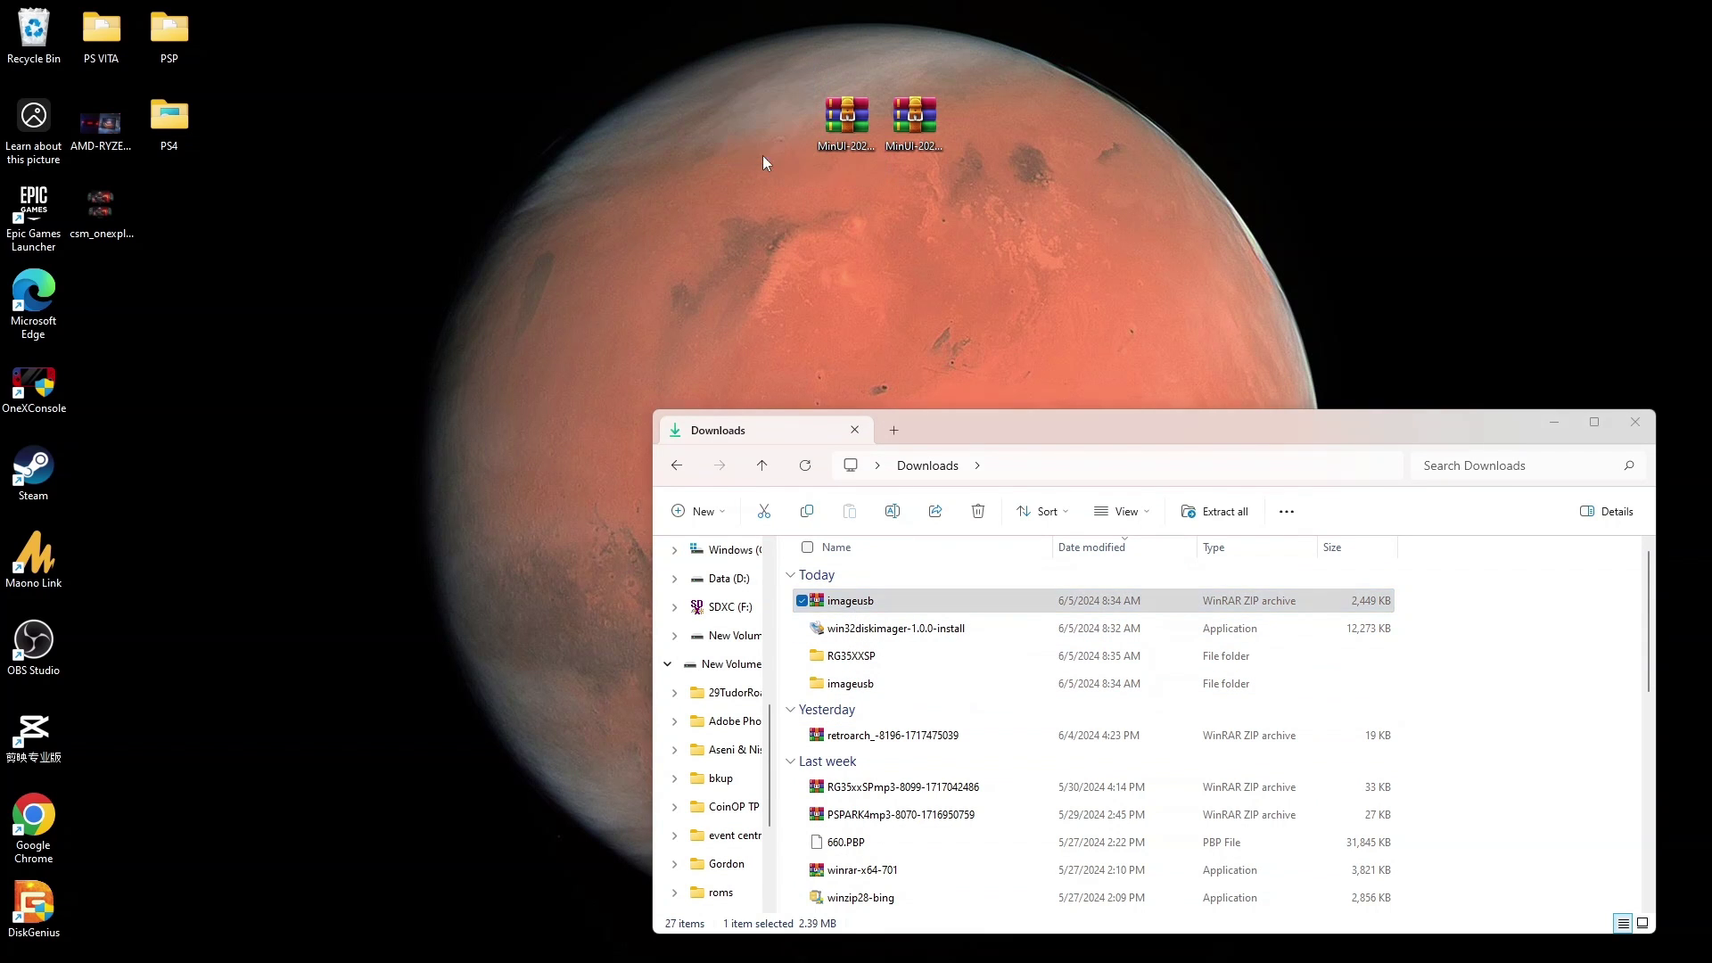
{"action": "left_click", "coordinate": [1540, 418]}
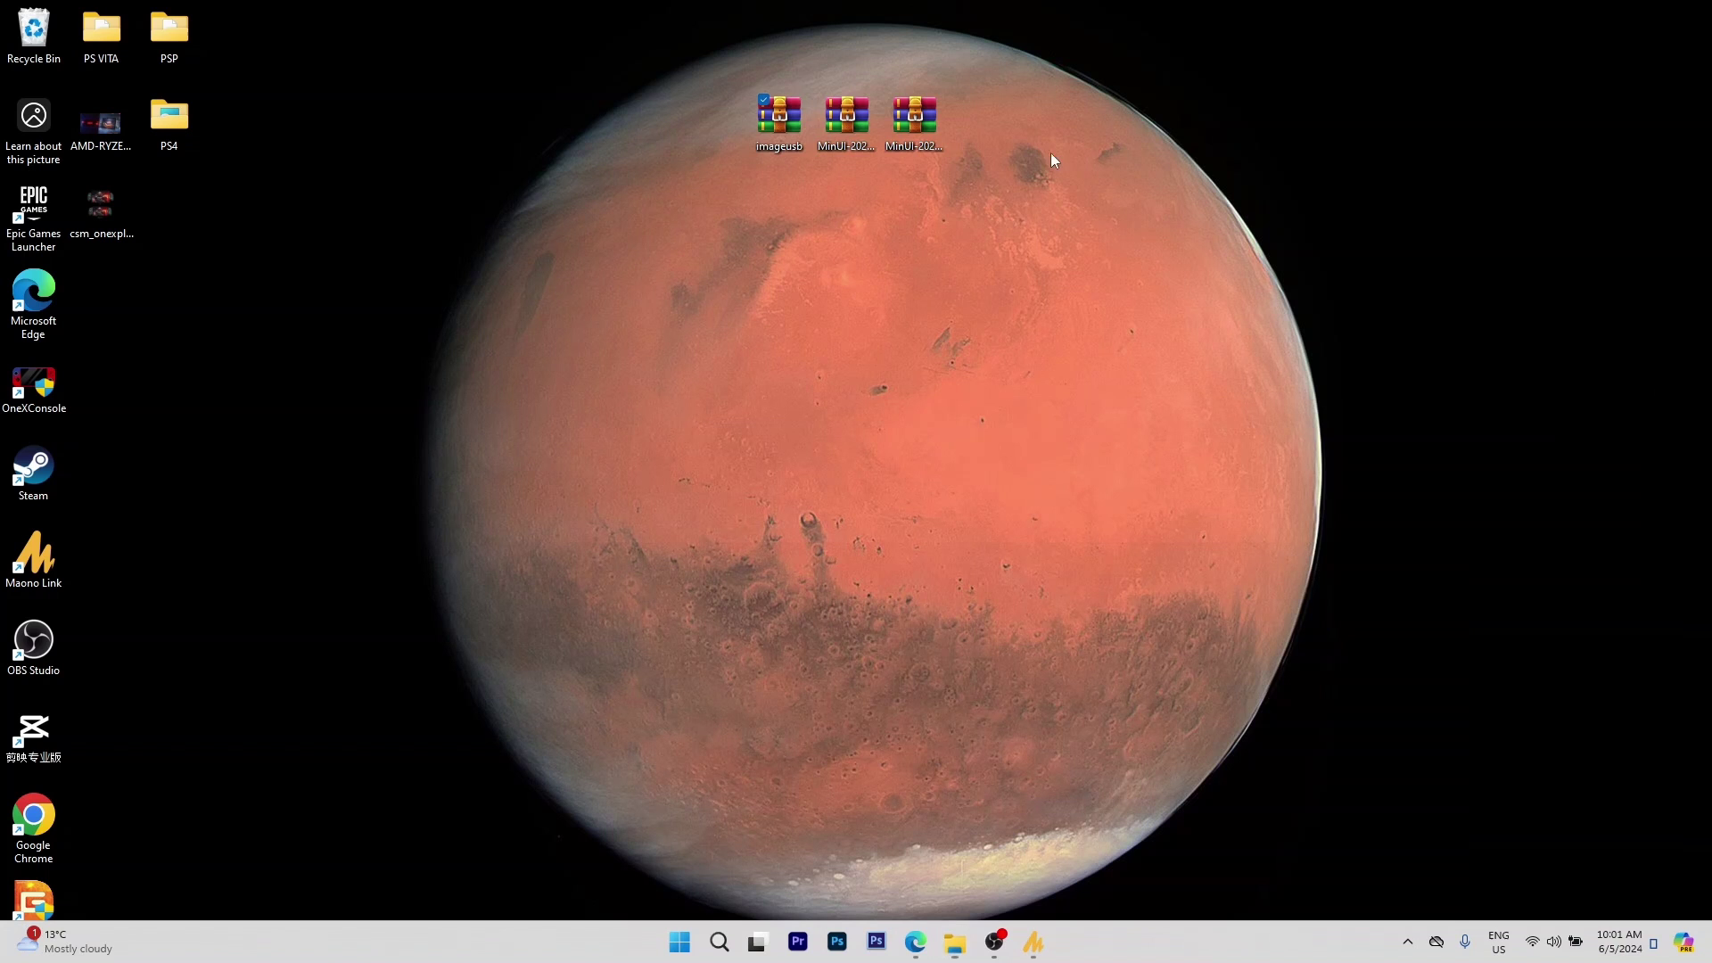
Extract the imageusb archive to the desktop and place the extracted folder below the archive
{"action": "double_click", "coordinate": [777, 125]}
{"action": "left_click", "coordinate": [183, 171]}
{"action": "left_click", "coordinate": [814, 634]}
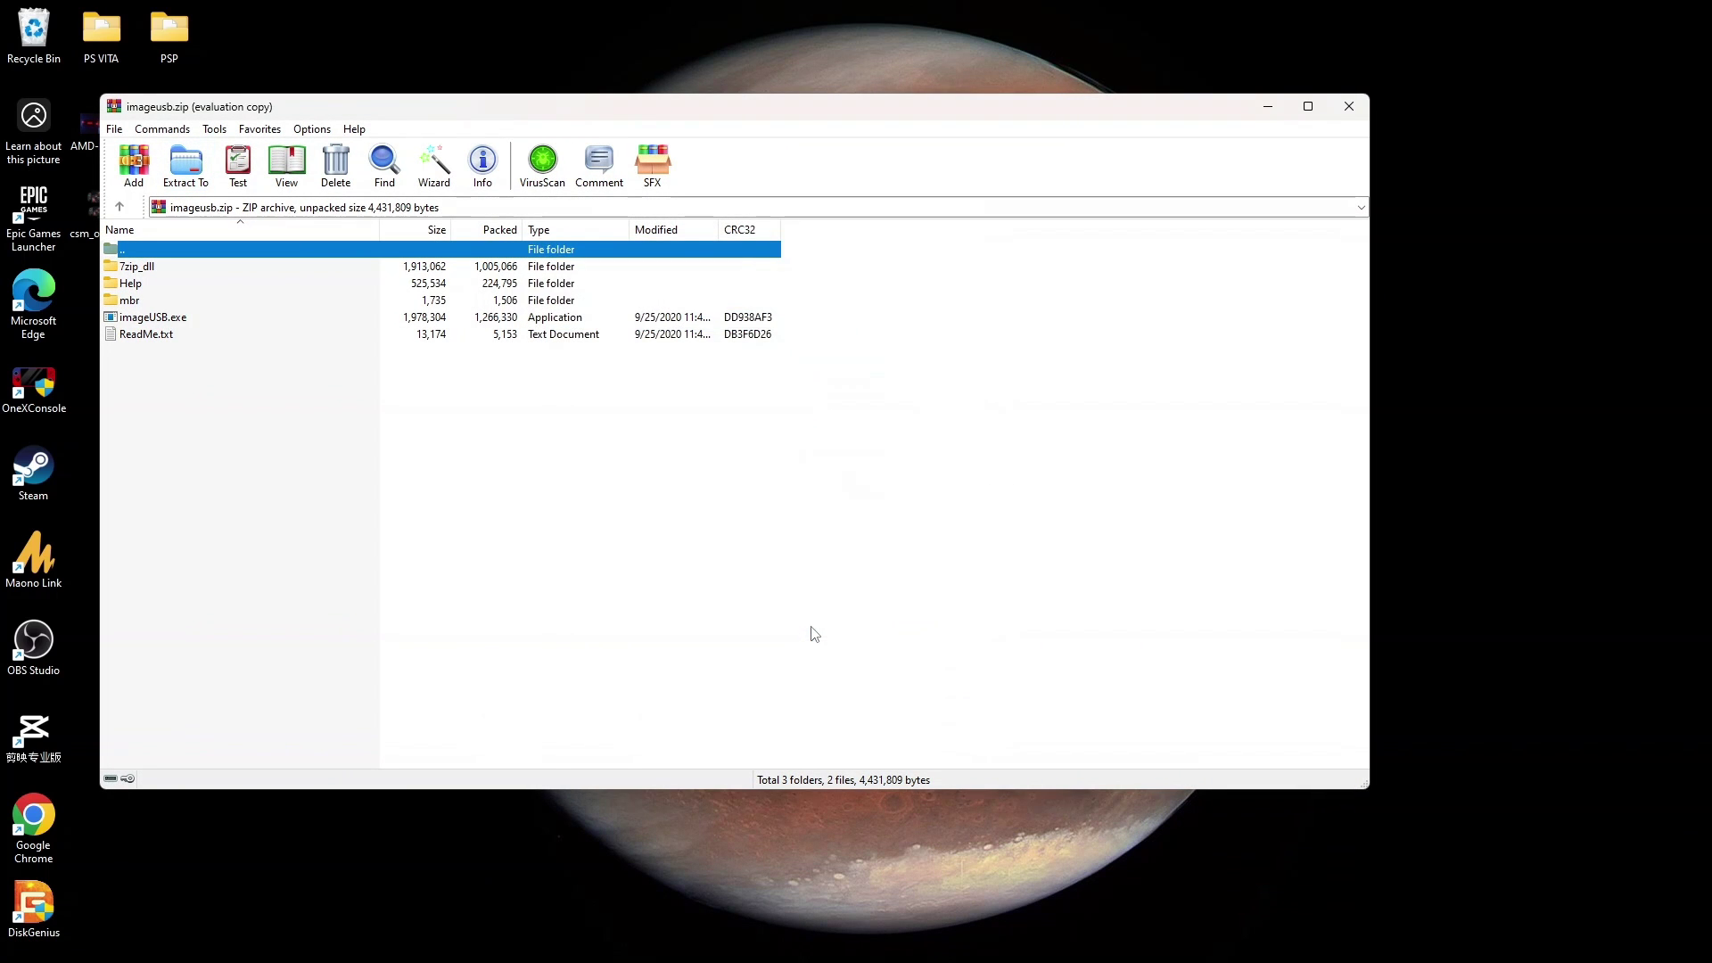
{"action": "left_click", "coordinate": [1347, 106]}
{"action": "left_click_drag", "start_coordinate": [107, 290], "coordinate": [790, 223]}
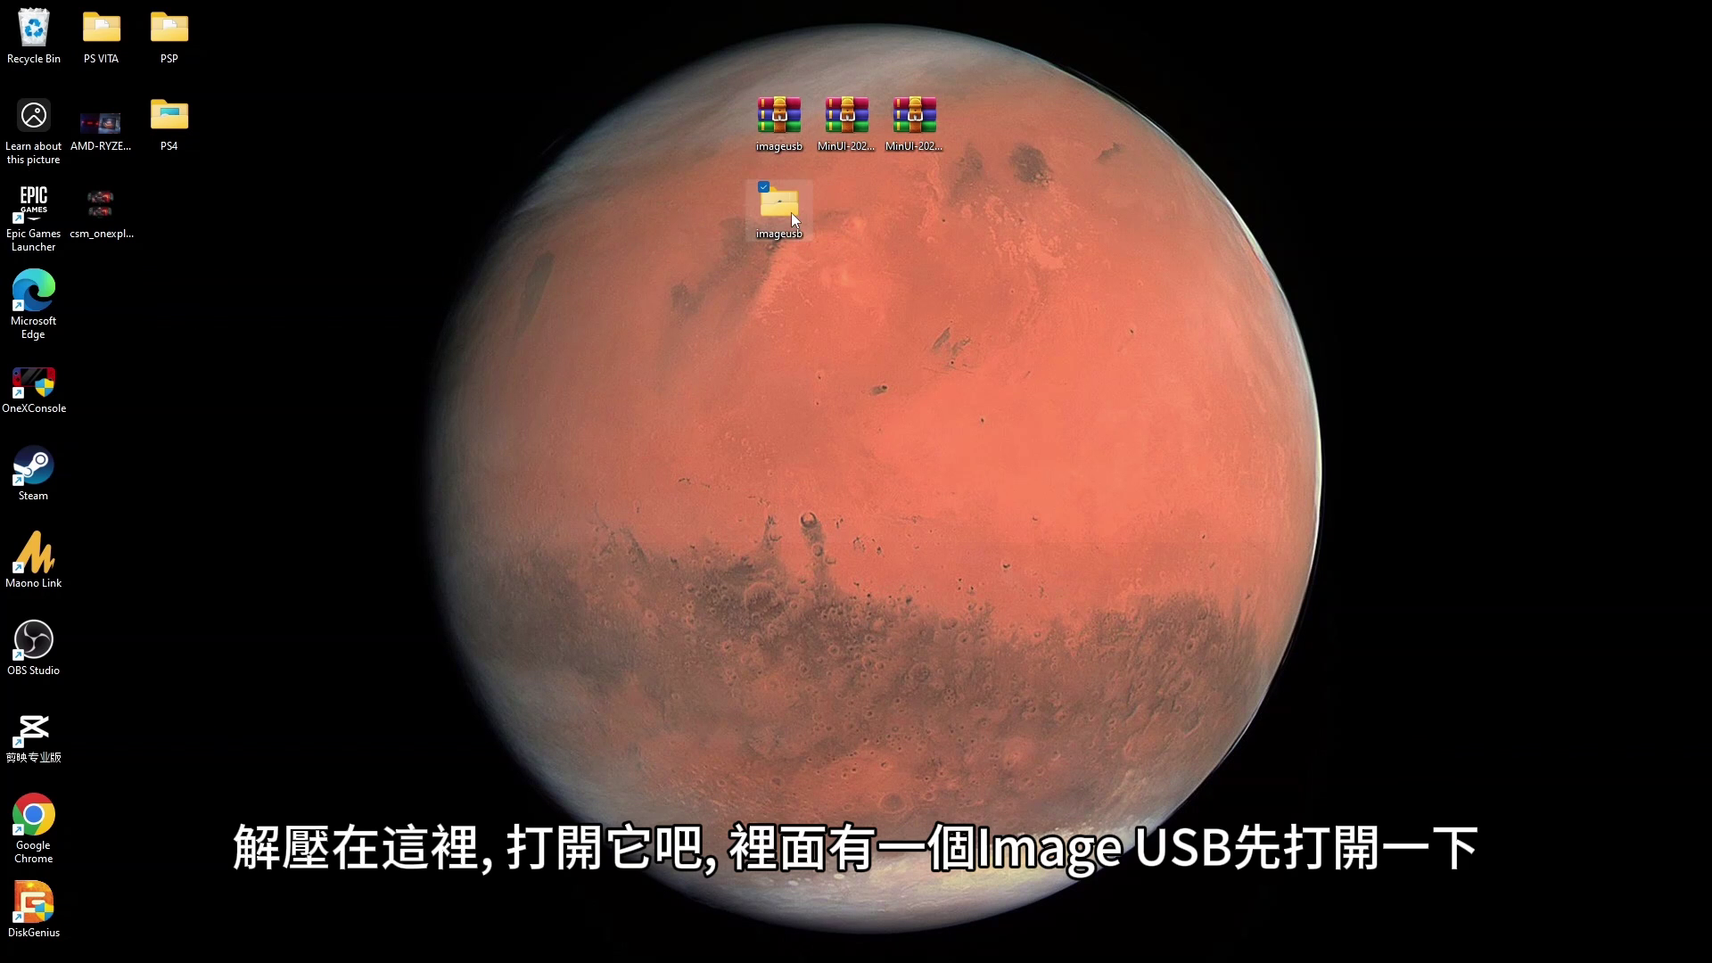
Launch imageUSB from the extracted folder, refresh its drive list and close the USB Drive (E:) window
{"action": "double_click", "coordinate": [791, 216]}
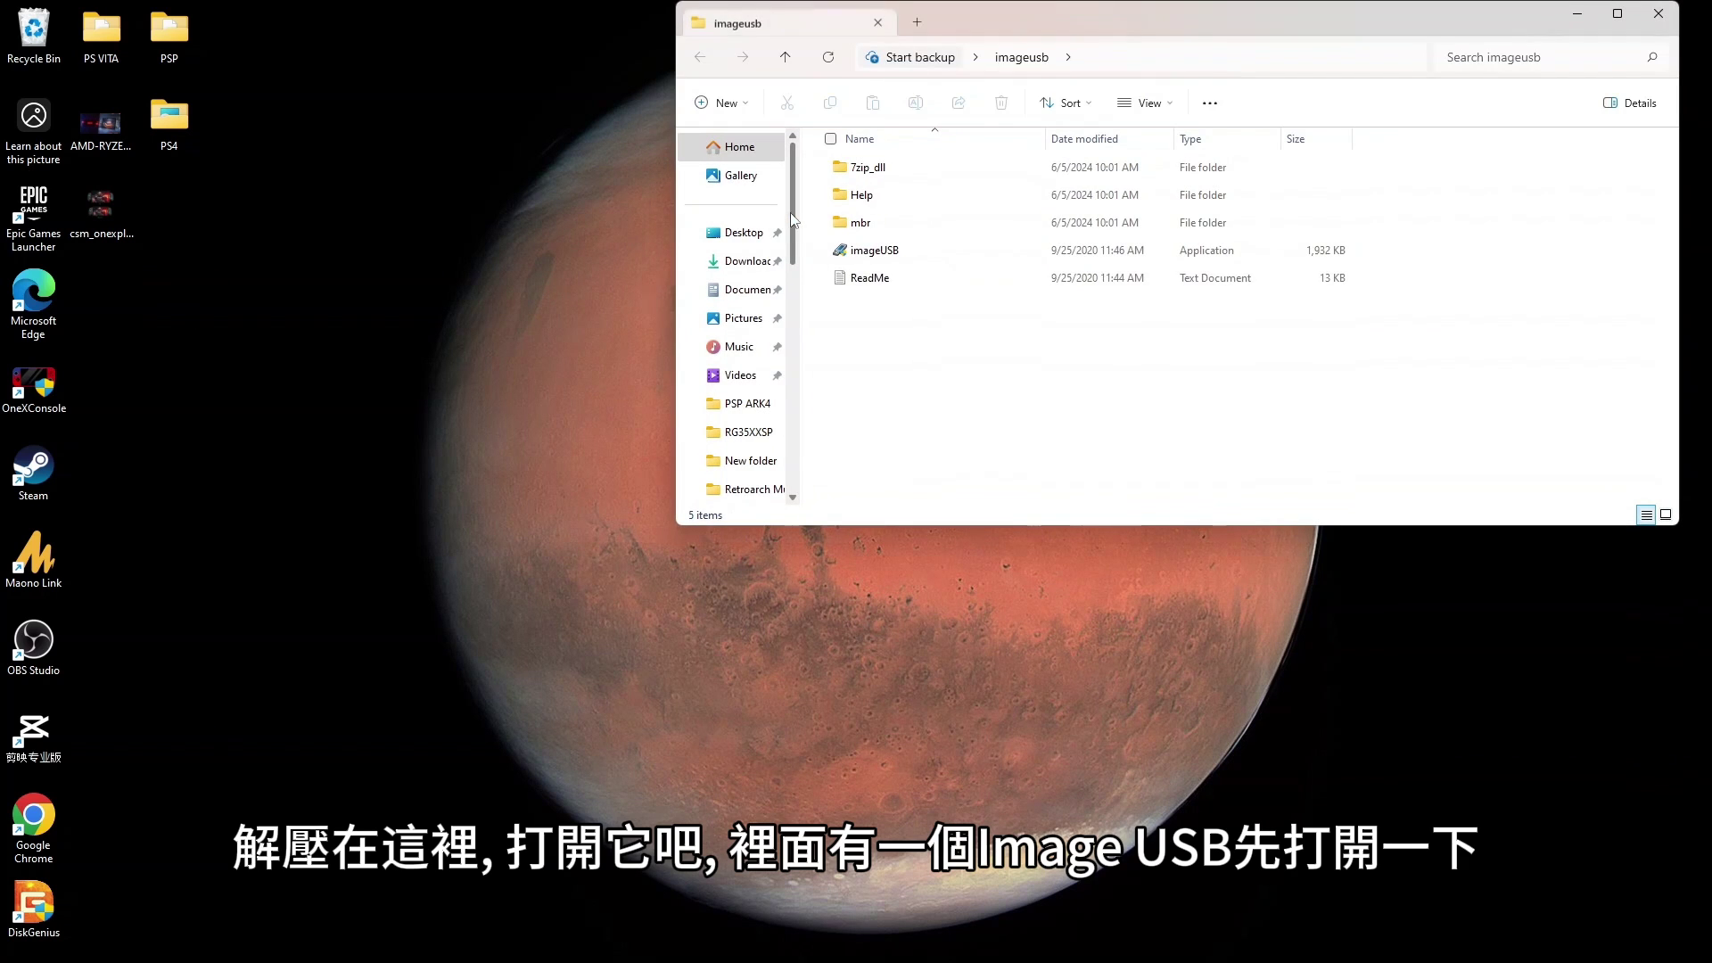
{"action": "double_click", "coordinate": [892, 255]}
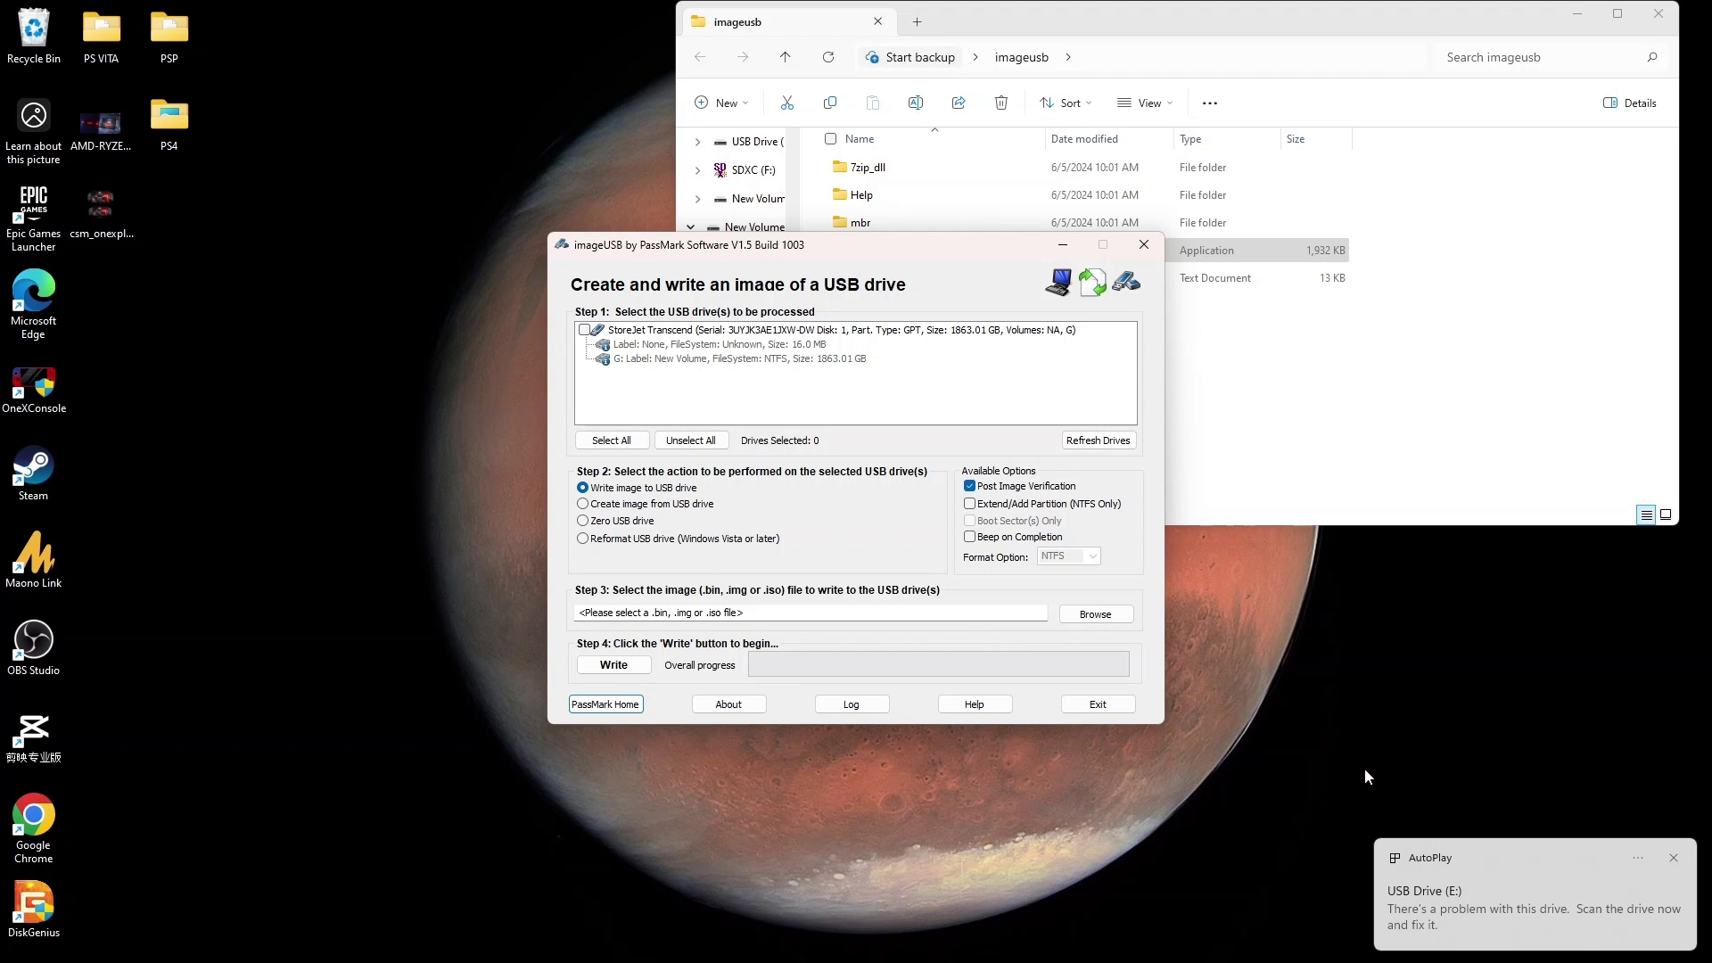
{"action": "left_click", "coordinate": [1083, 437]}
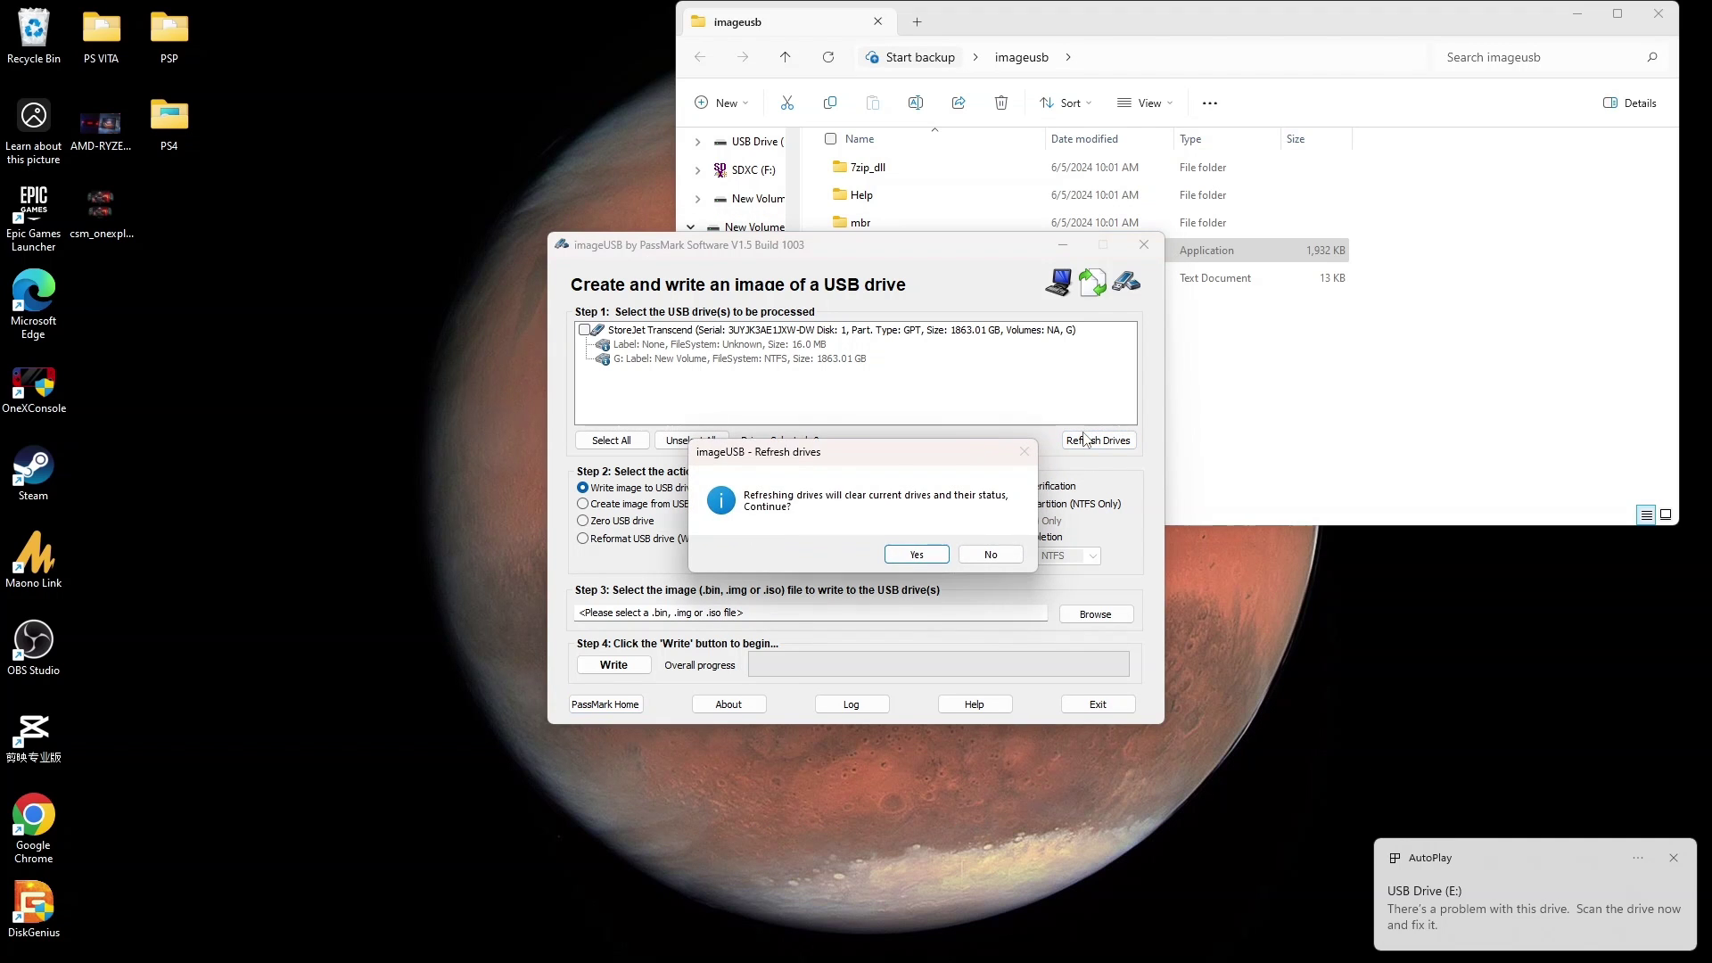
{"action": "left_click", "coordinate": [919, 554]}
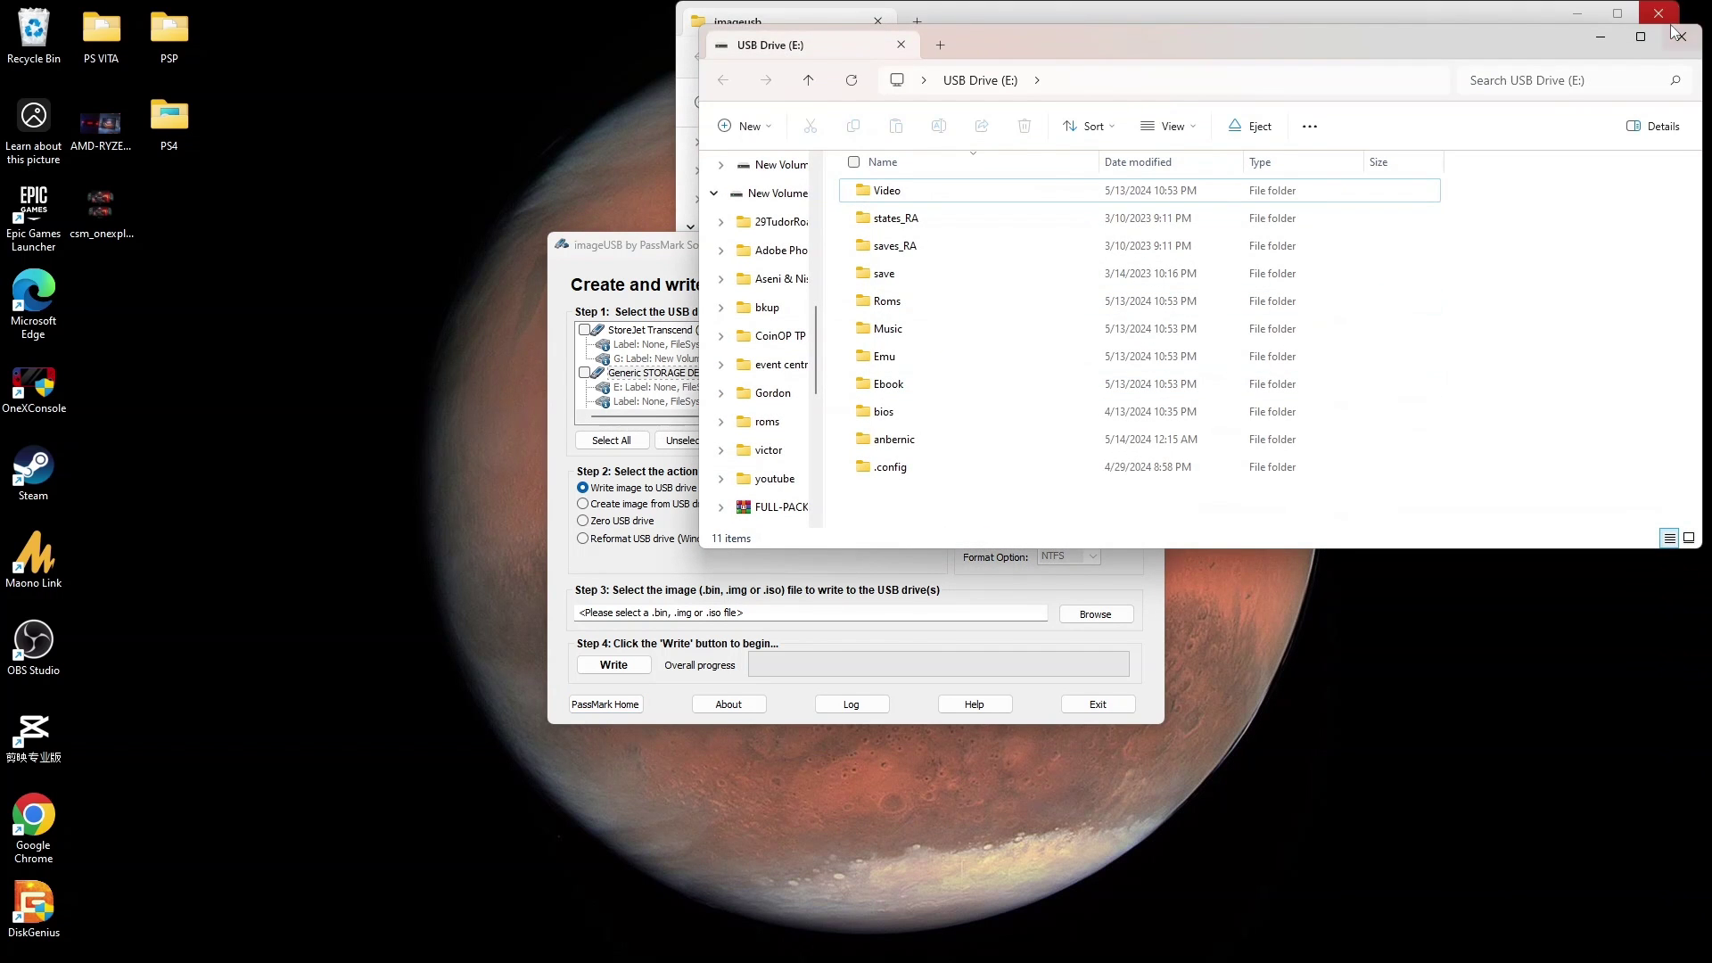
{"action": "left_click", "coordinate": [1668, 42]}
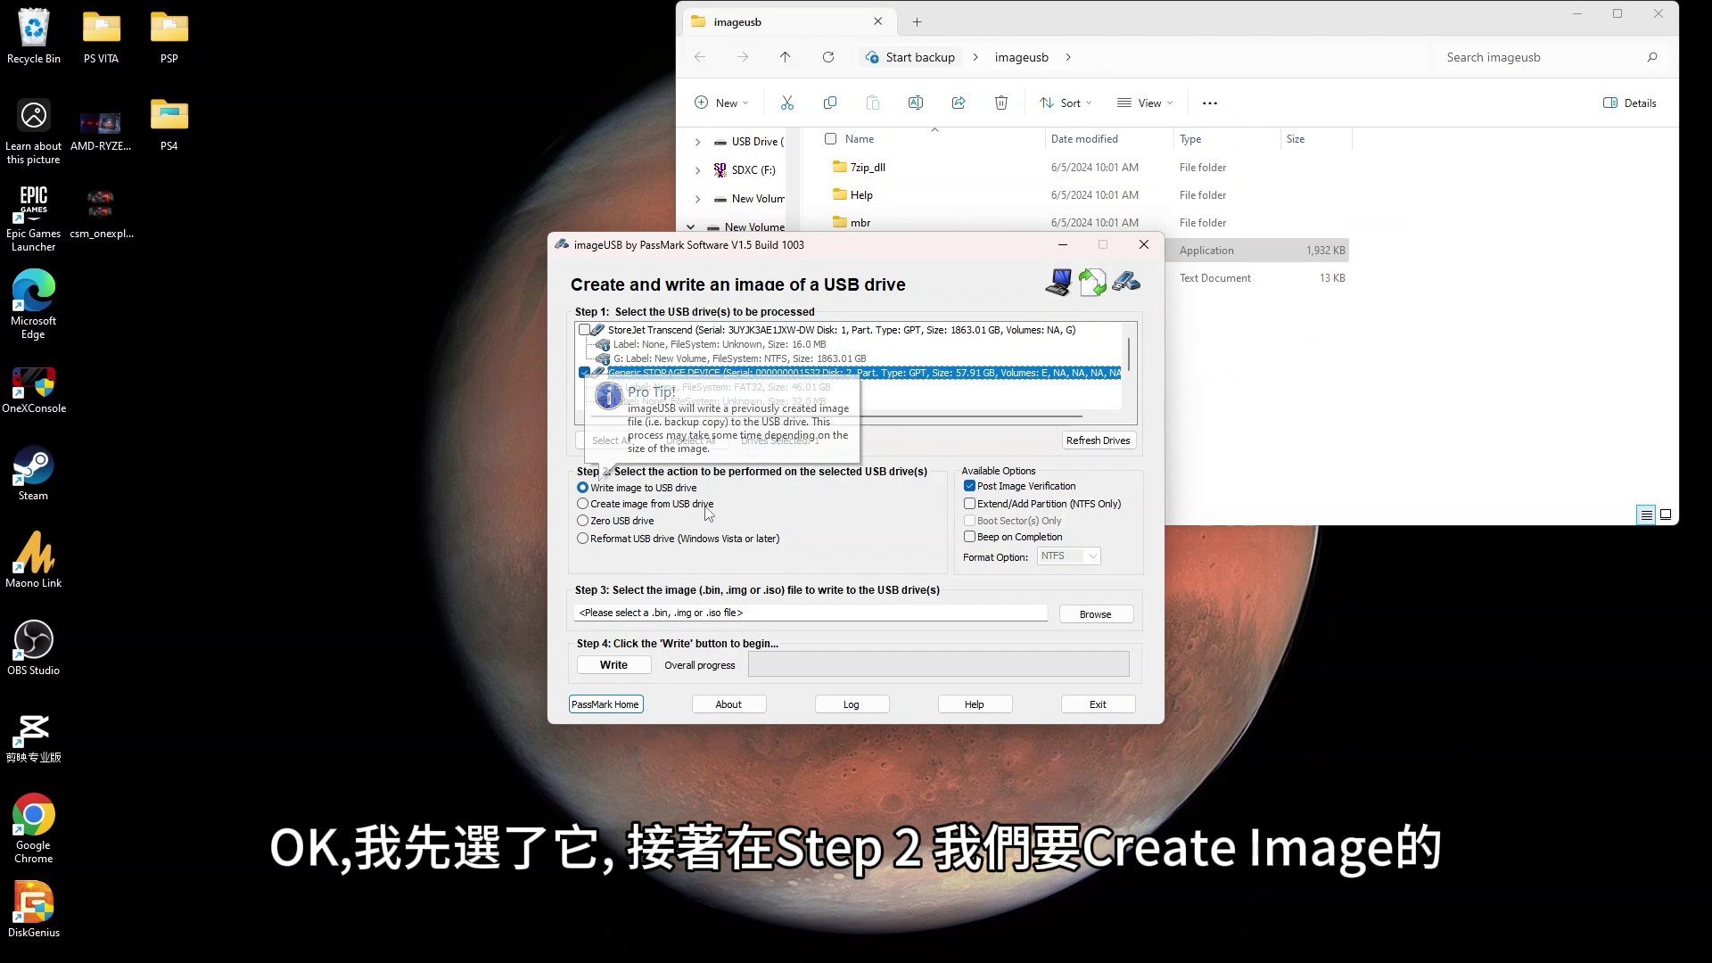
Set imageUSB to create an image from the Generic STORAGE DEVICE drive, targeting bkup.bin in Downloads\RG35XXSP\Original Image Backup
{"action": "left_click", "coordinate": [586, 505]}
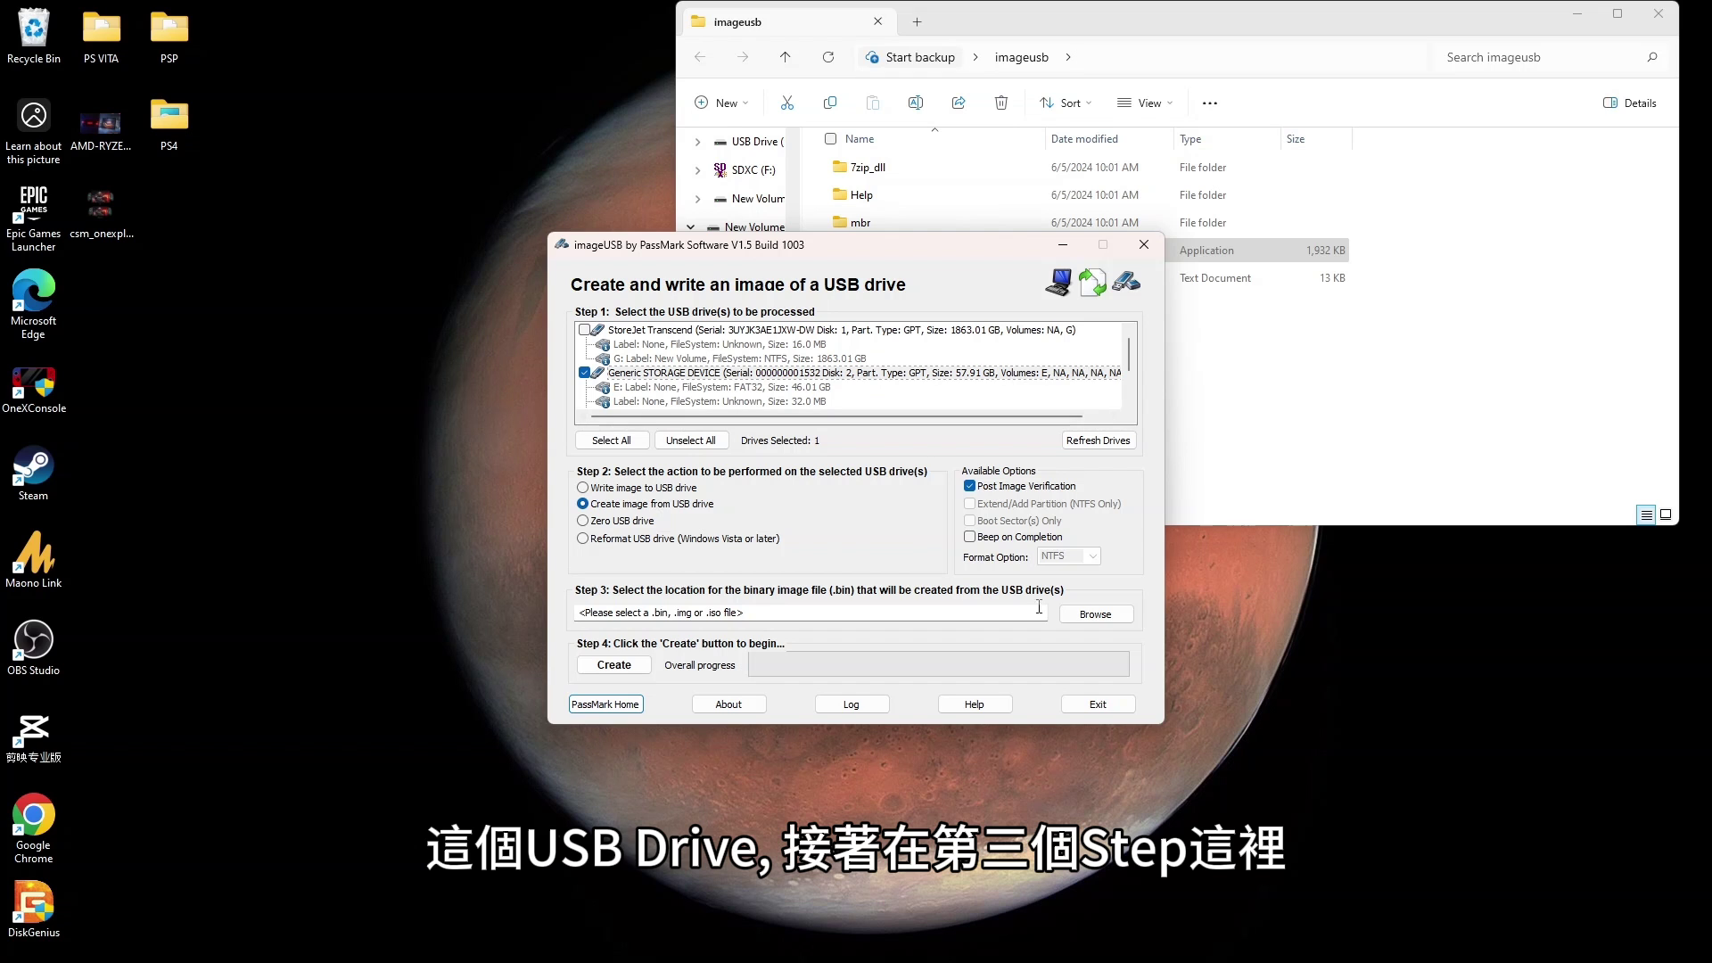
{"action": "left_click", "coordinate": [1089, 616]}
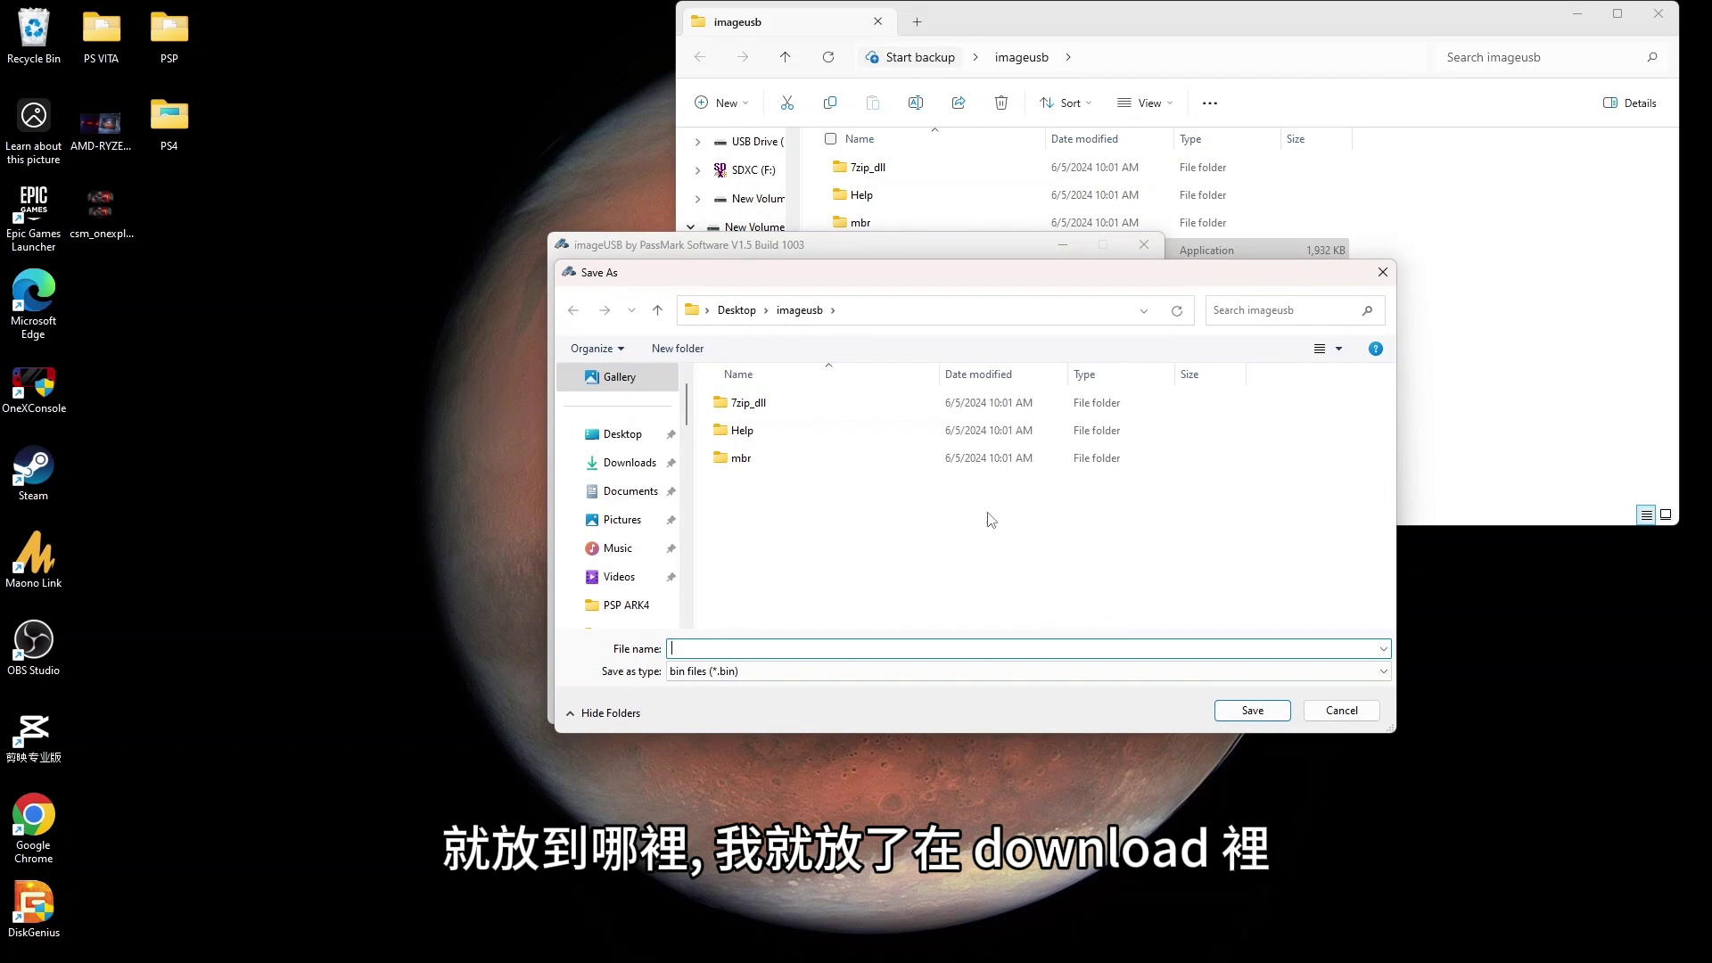
{"action": "left_click", "coordinate": [648, 464]}
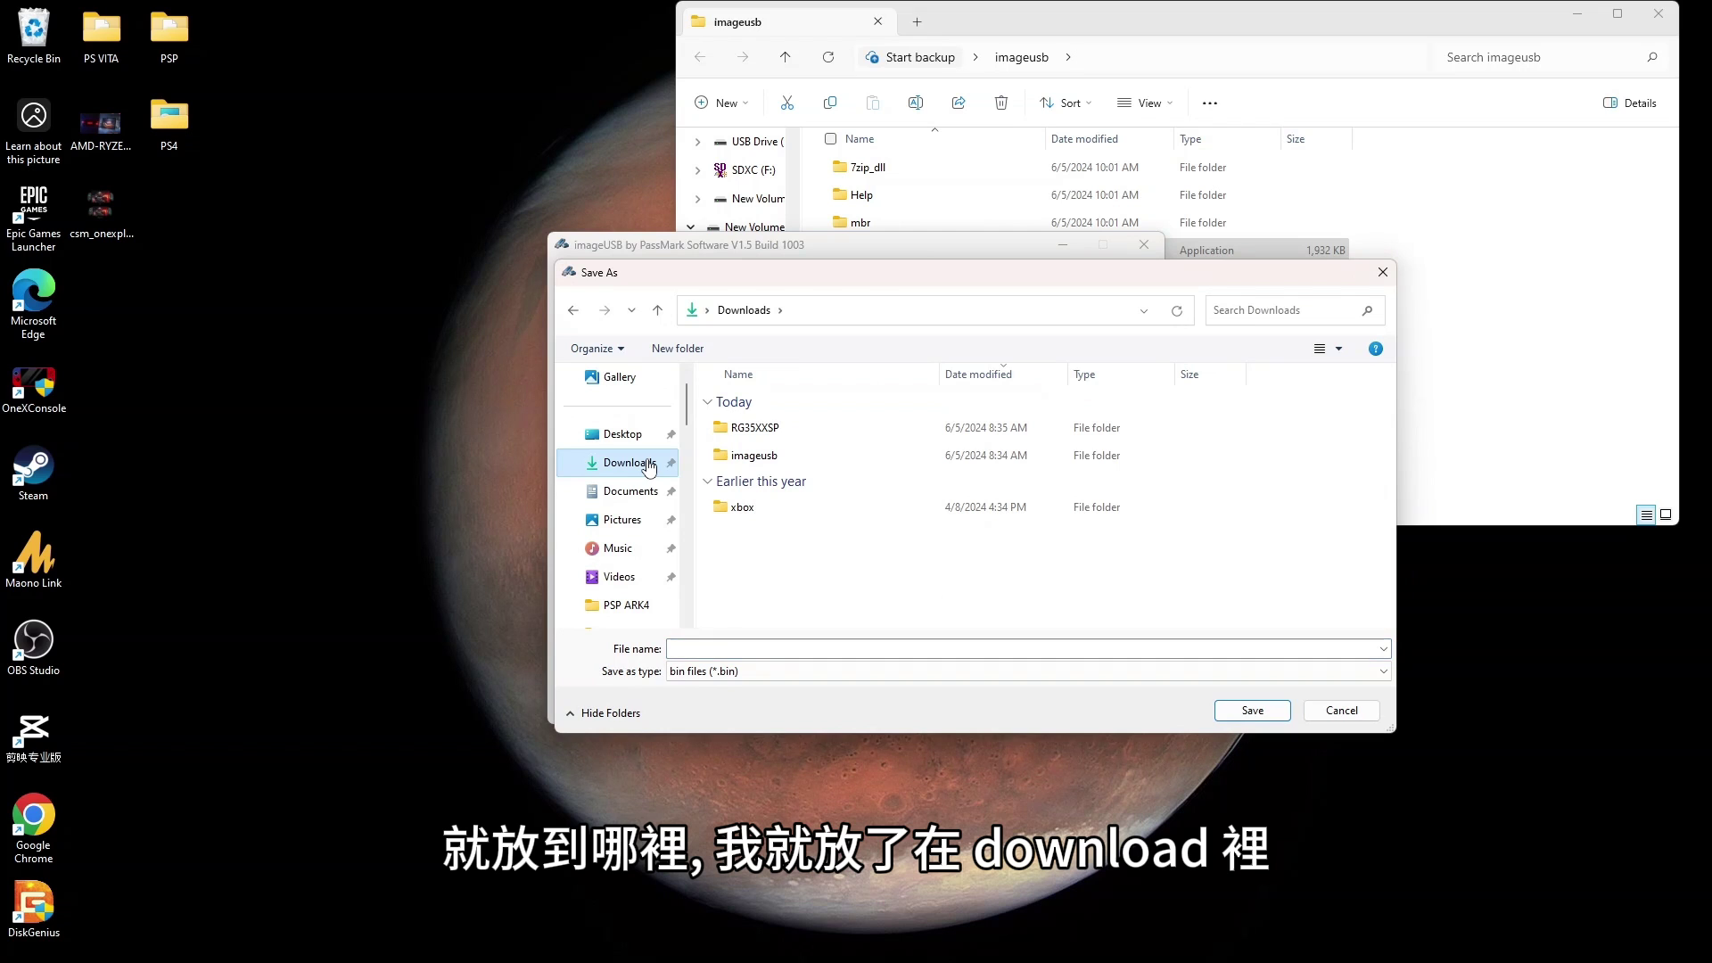
{"action": "double_click", "coordinate": [757, 430]}
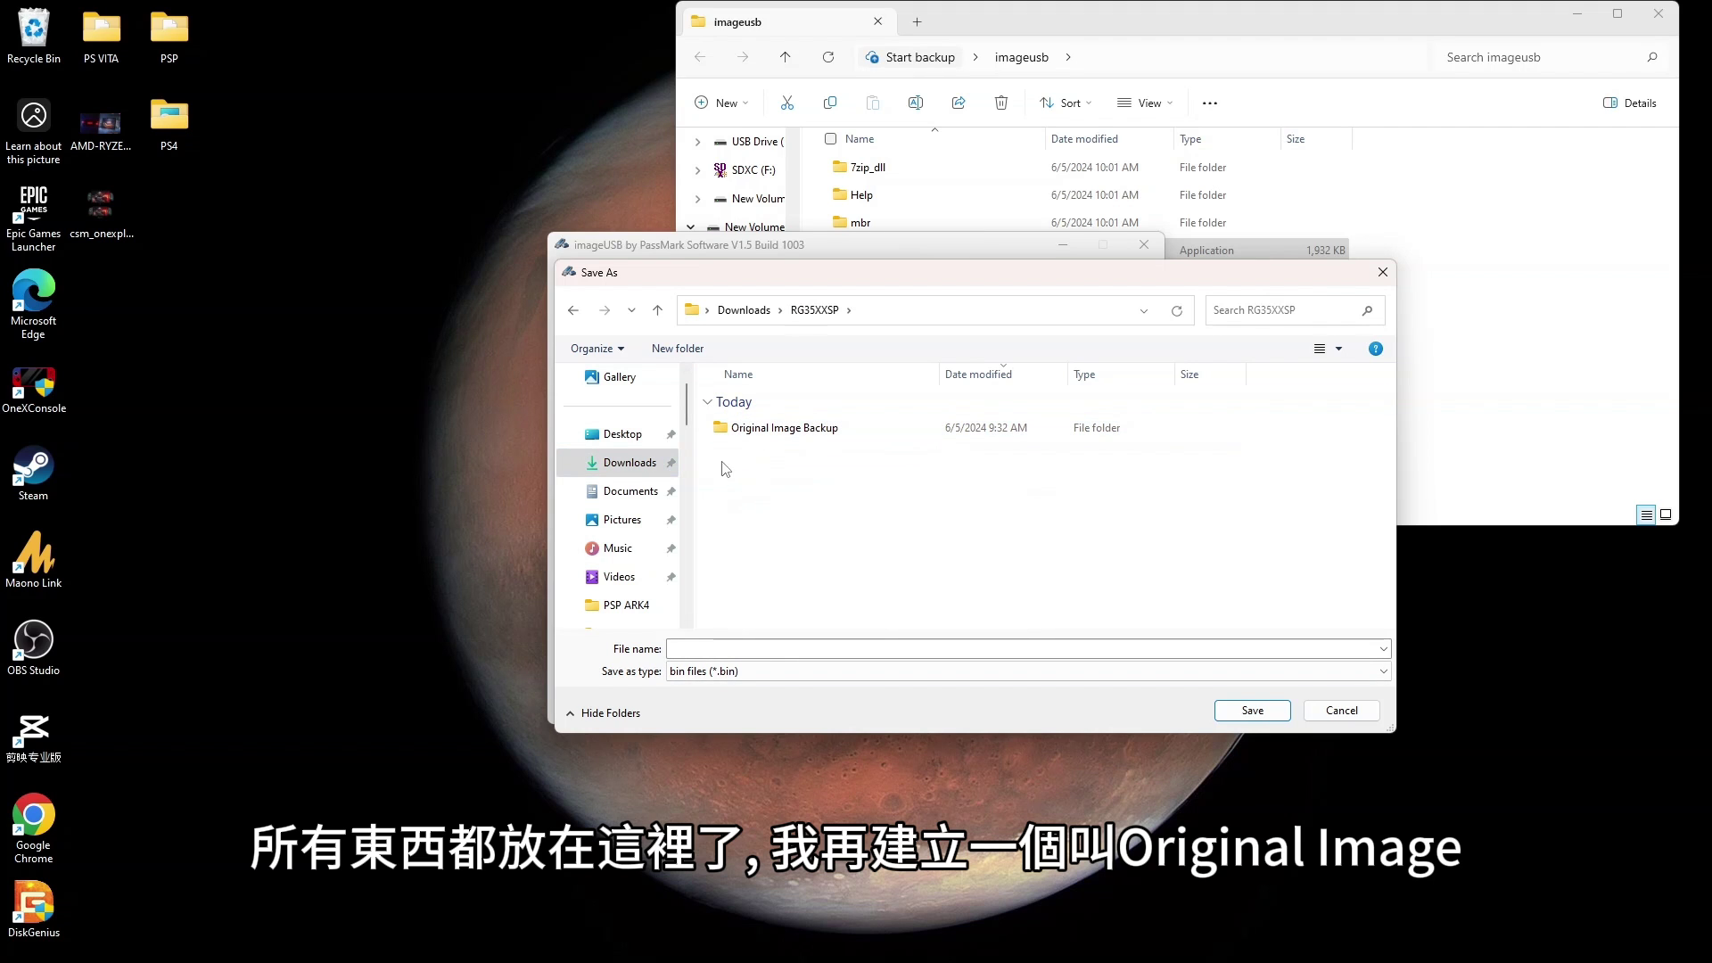
{"action": "double_click", "coordinate": [774, 428]}
{"action": "left_click", "coordinate": [774, 428]}
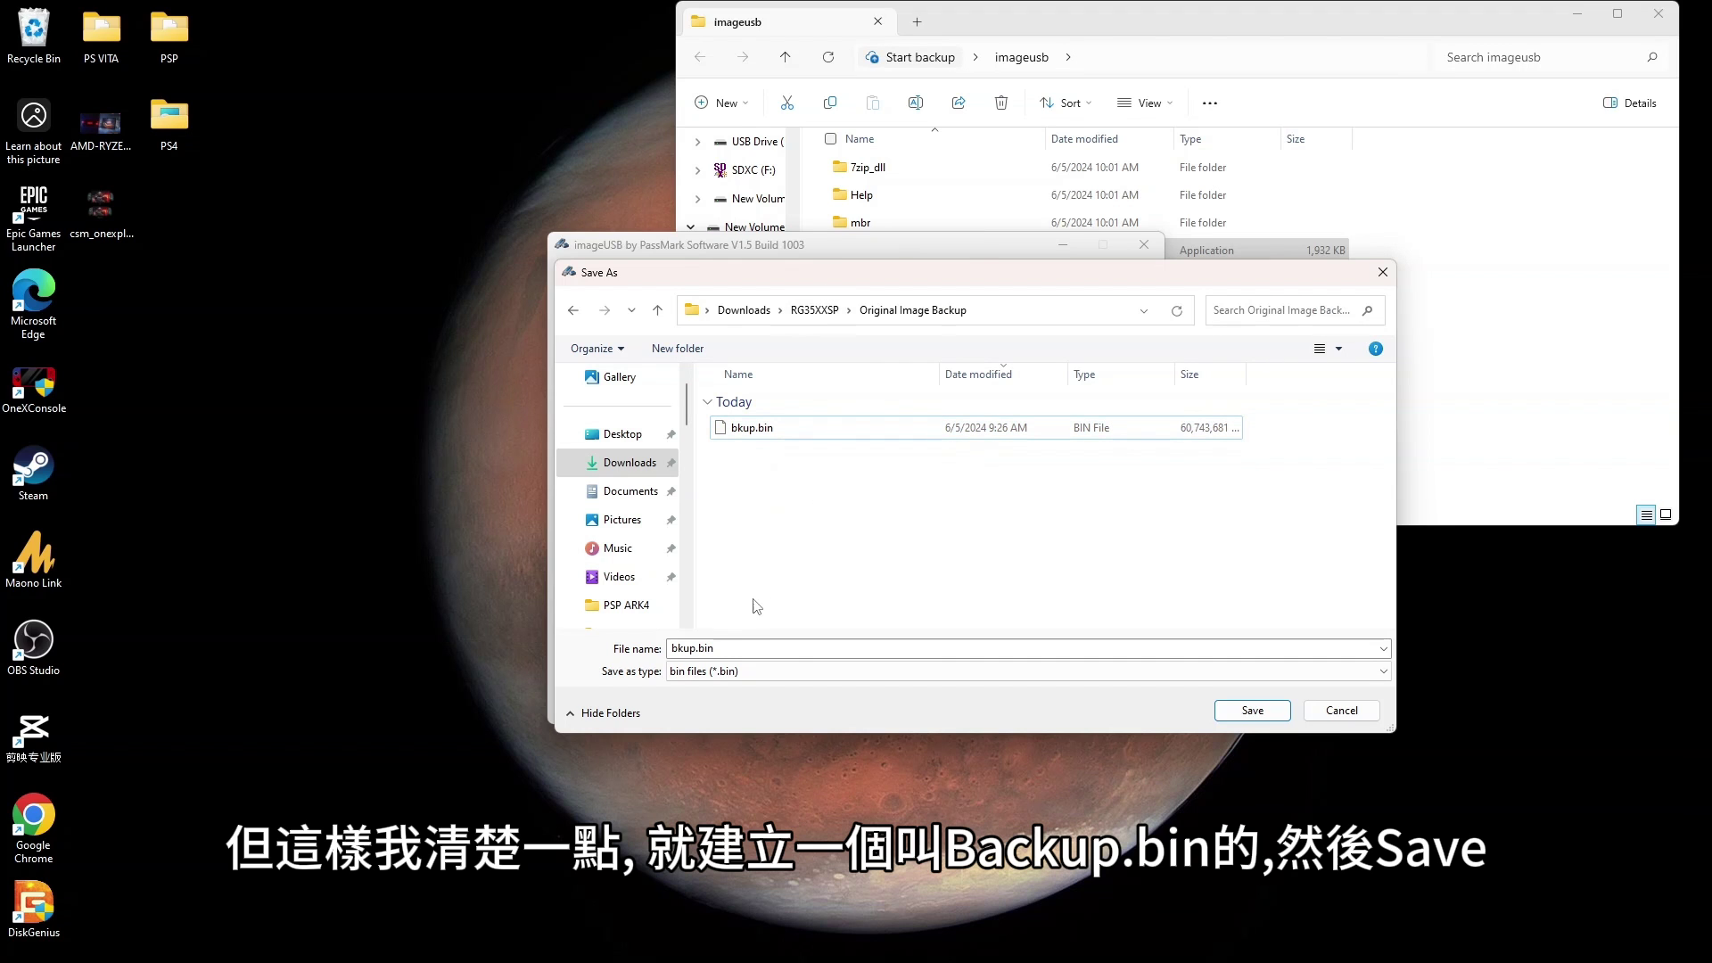
{"action": "double_click", "coordinate": [704, 650]}
{"action": "left_click", "coordinate": [739, 654]}
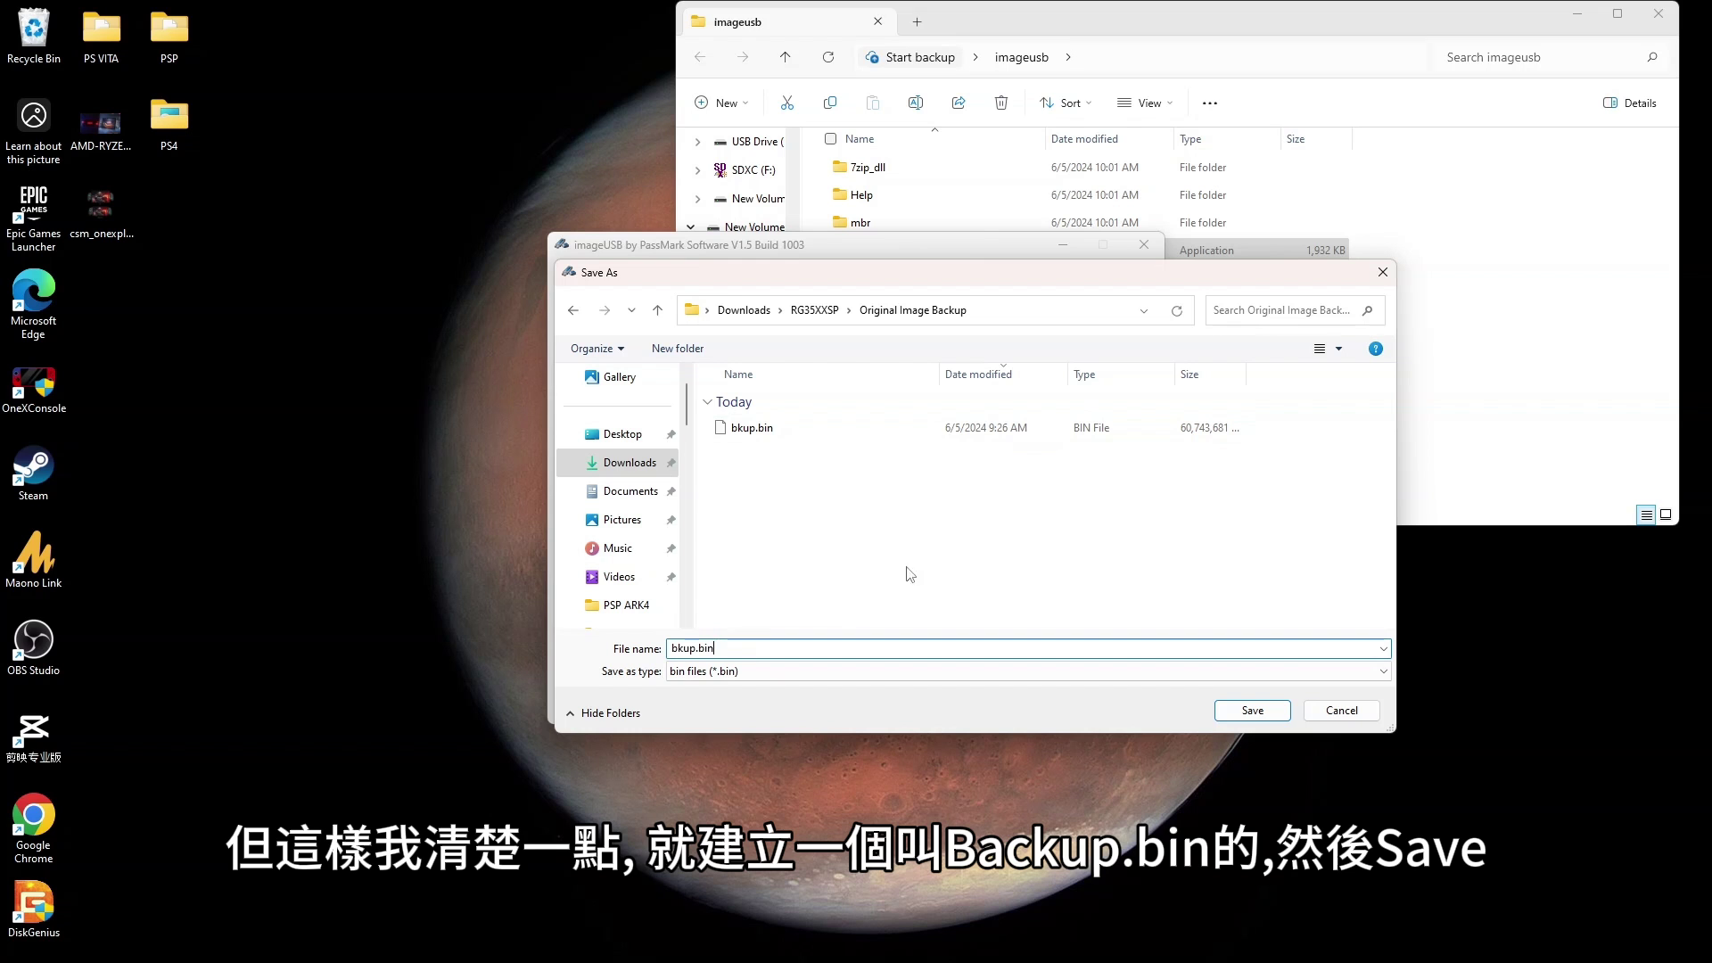
{"action": "left_click", "coordinate": [1324, 719]}
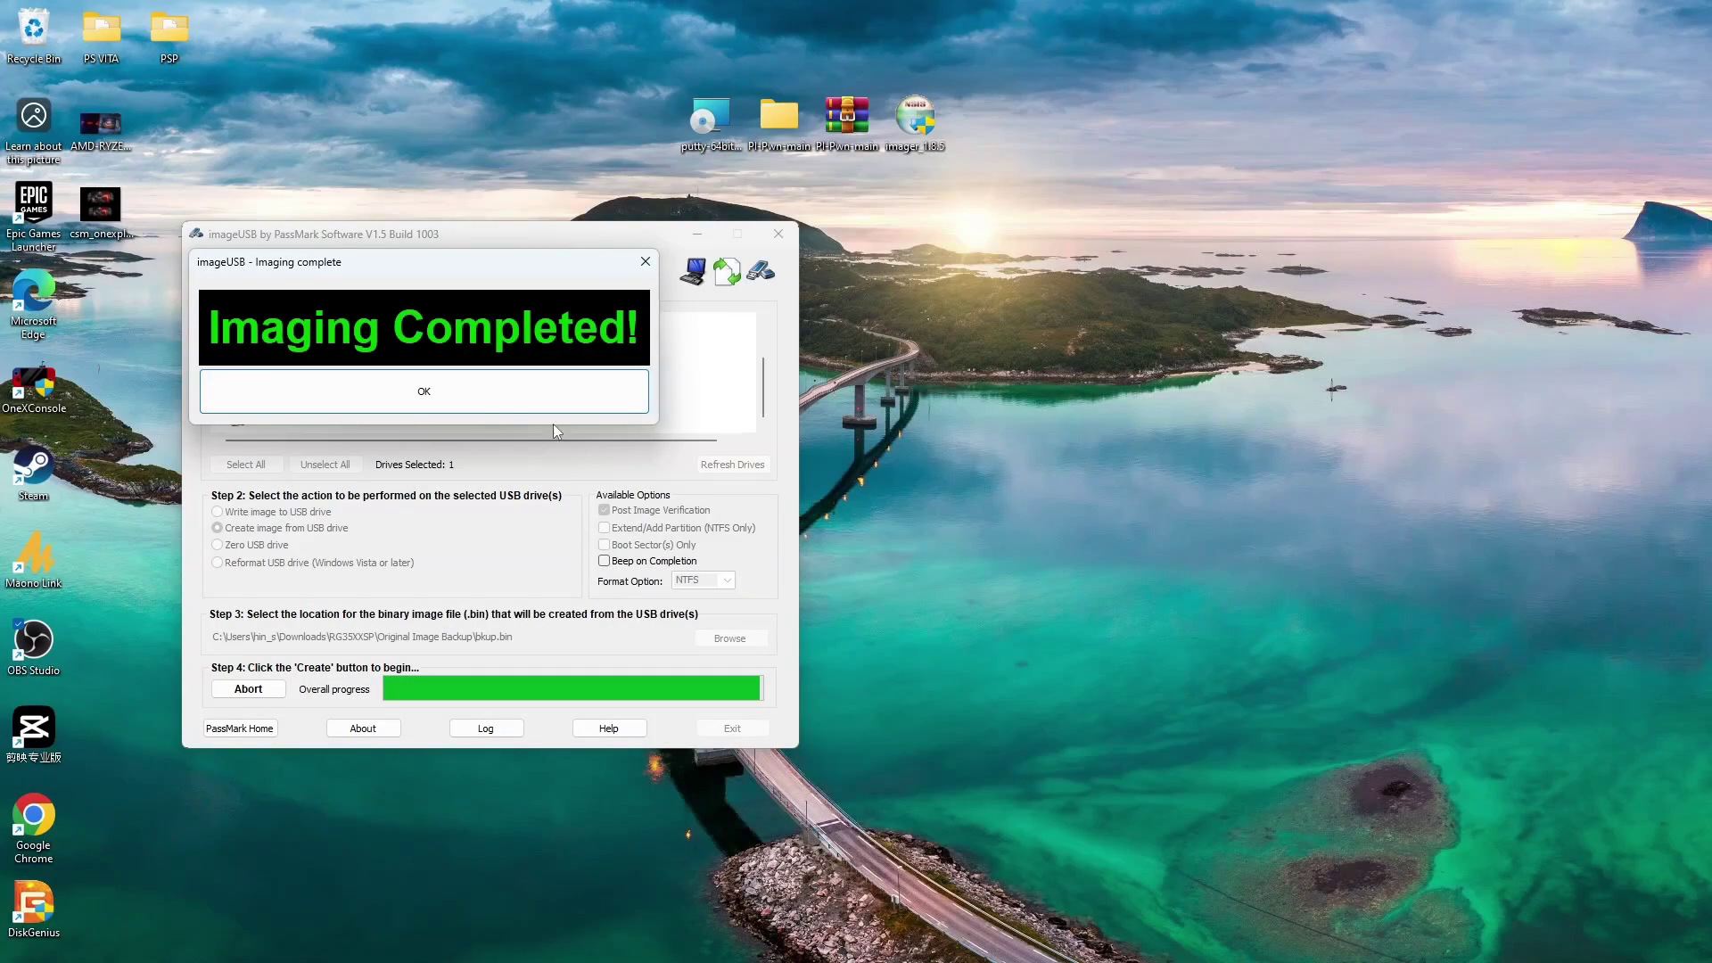
Dismiss the imaging completion message and check bkup.bin in the Downloads\RG35XXSP\Original Image Backup folder
{"action": "left_click", "coordinate": [413, 406]}
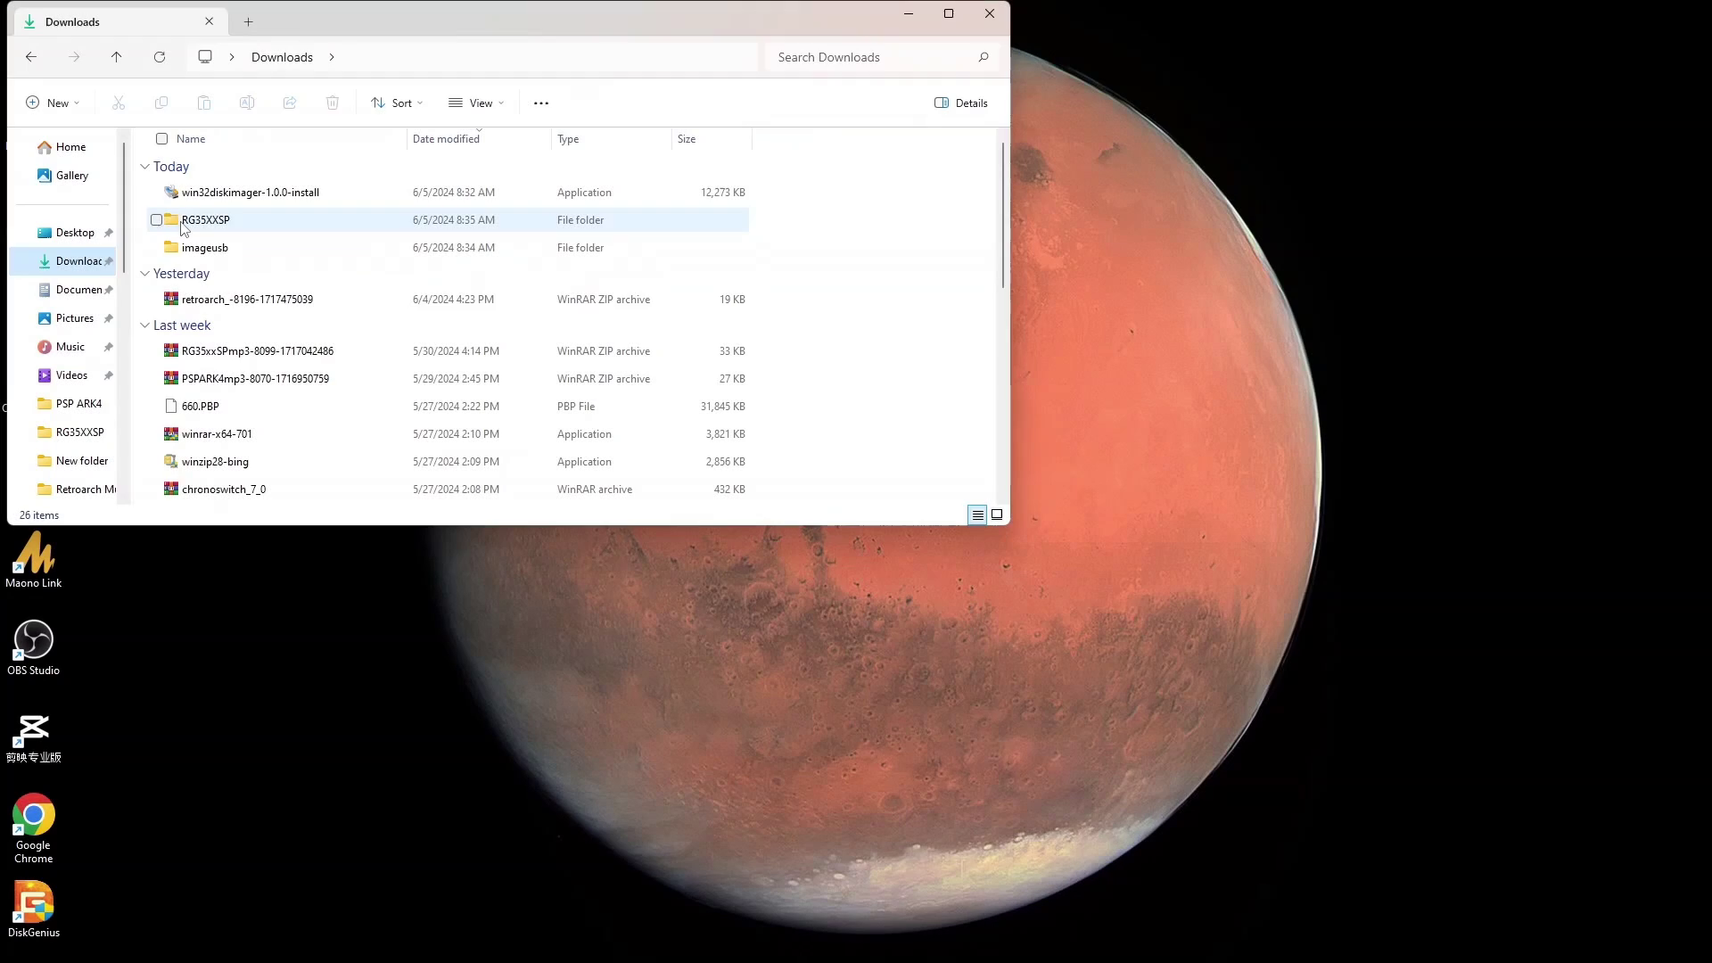
{"action": "left_click", "coordinate": [186, 227]}
{"action": "double_click", "coordinate": [186, 226]}
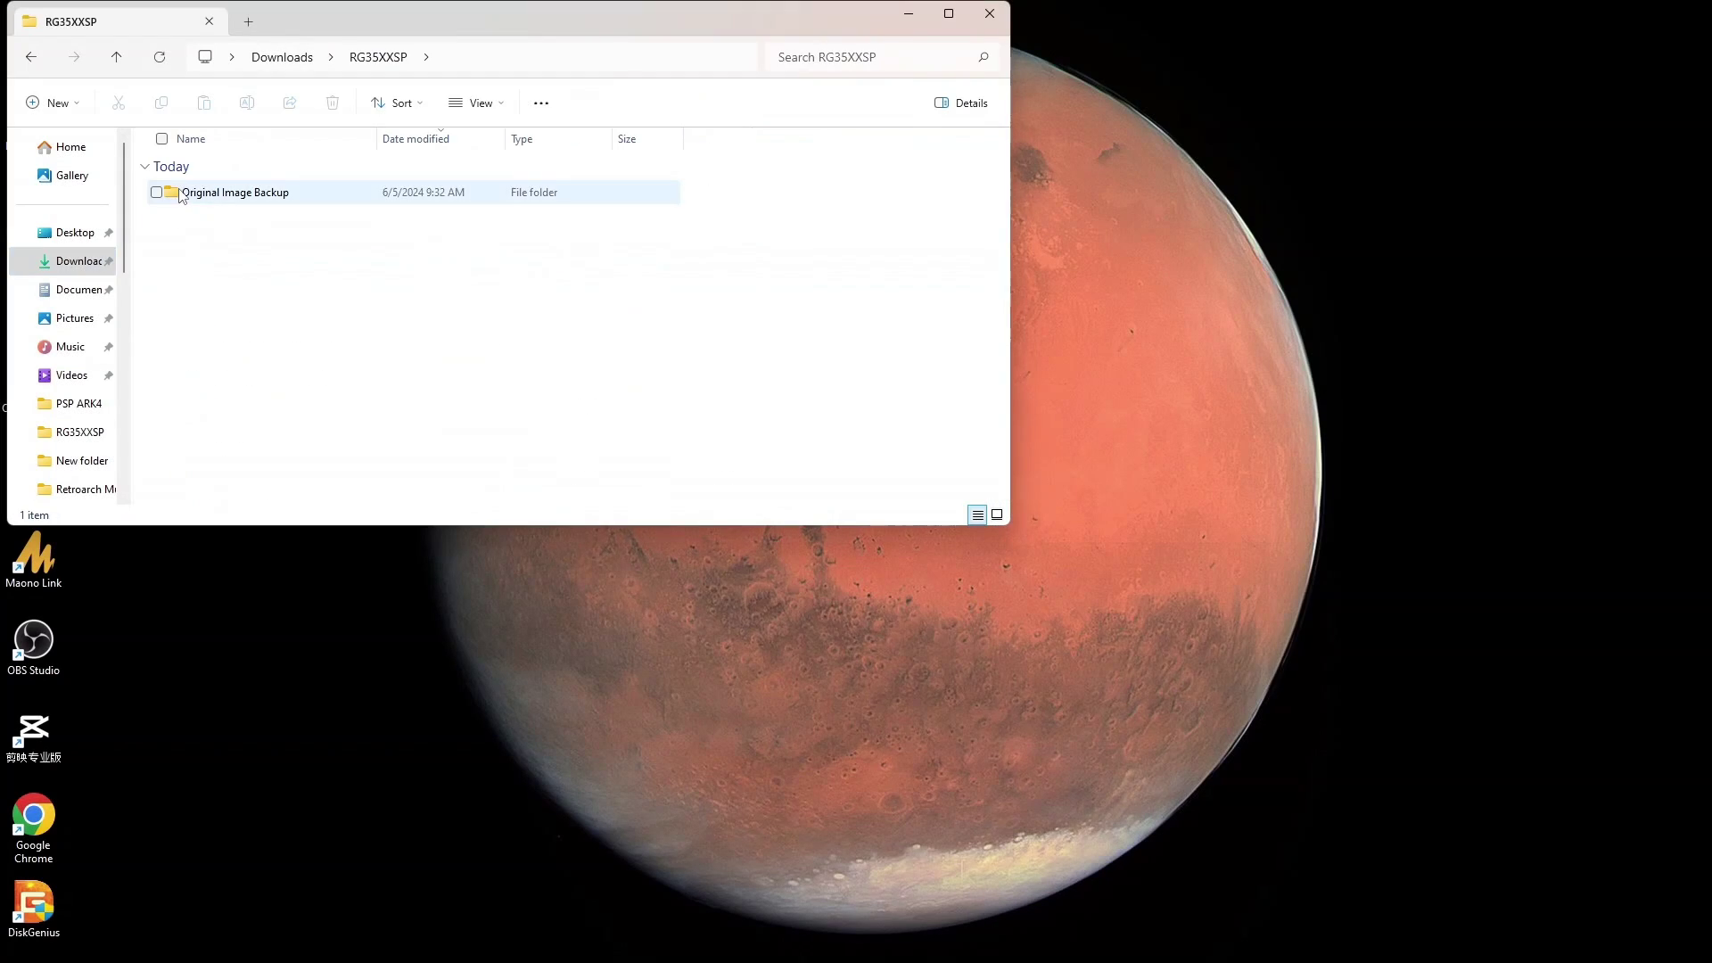
{"action": "double_click", "coordinate": [192, 193]}
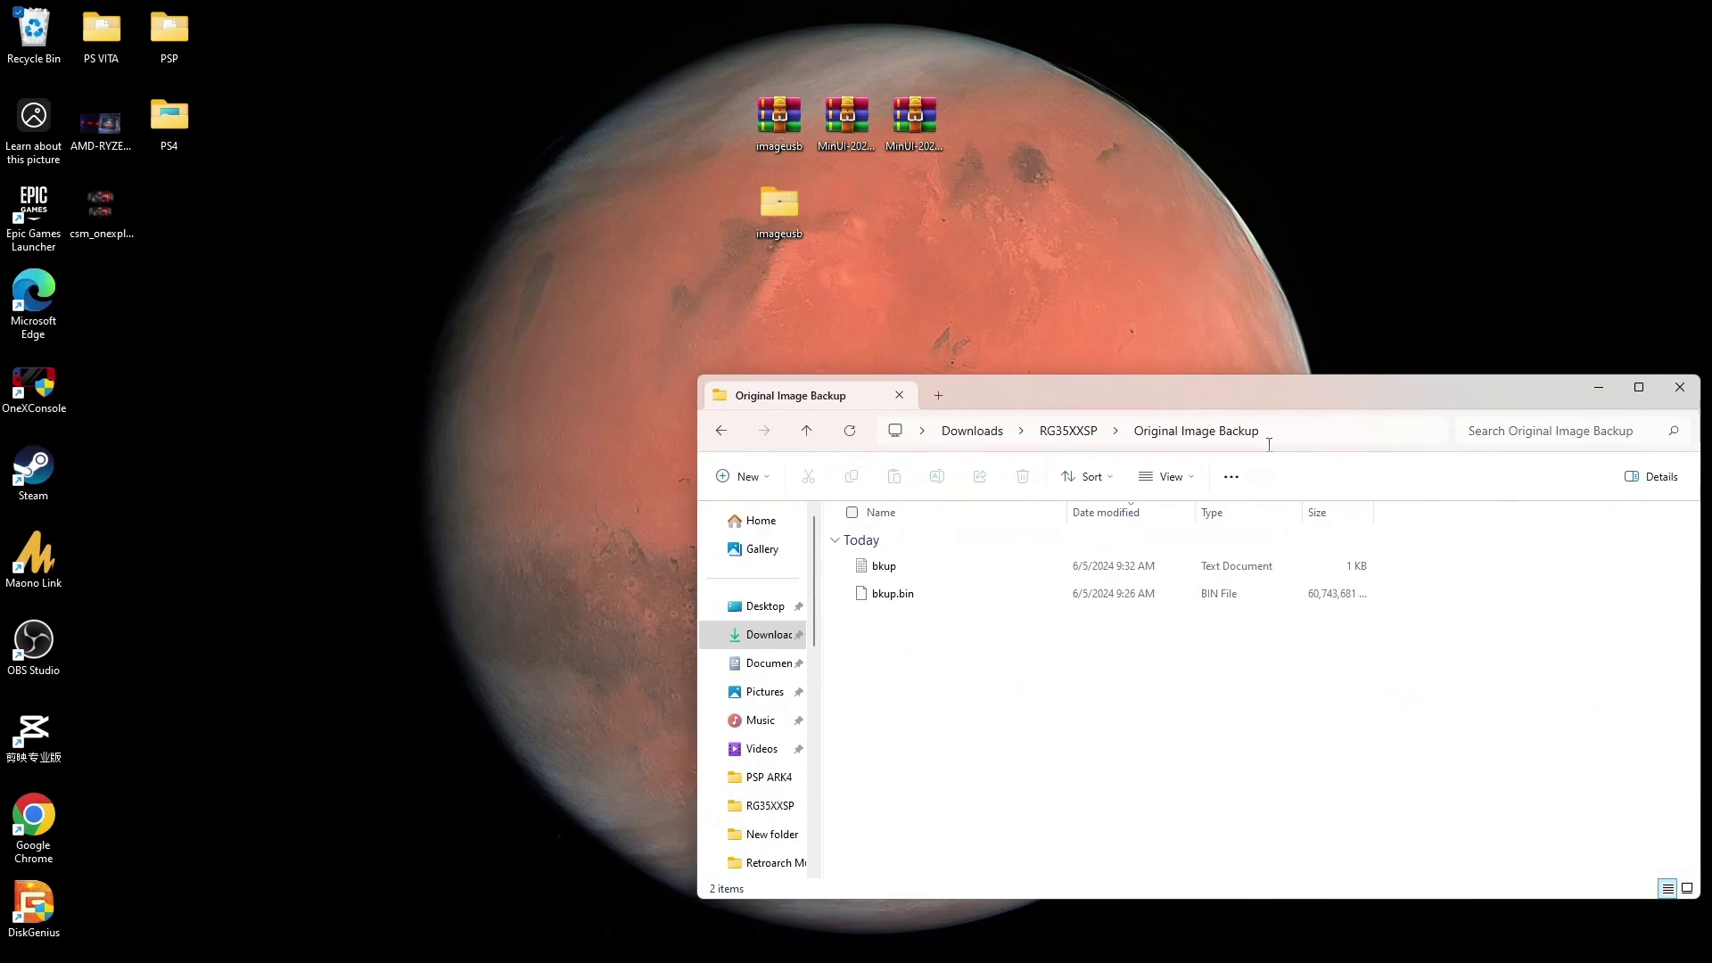
{"action": "left_click", "coordinate": [882, 596]}
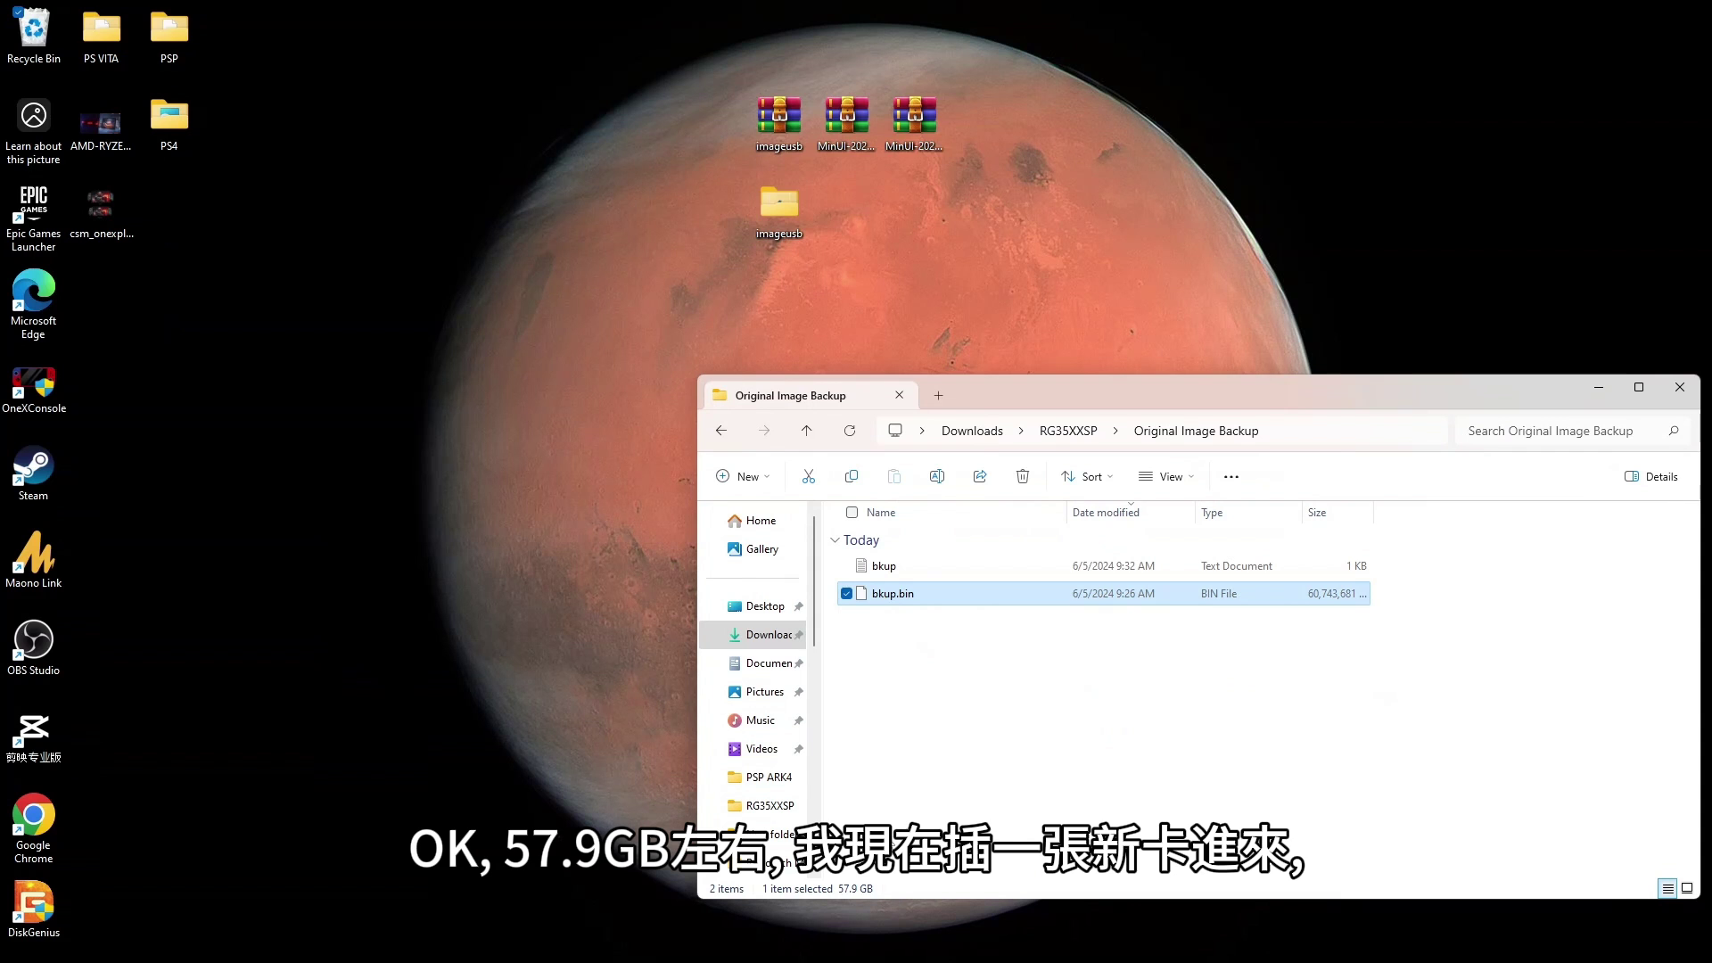
{"action": "left_click", "coordinate": [1040, 717]}
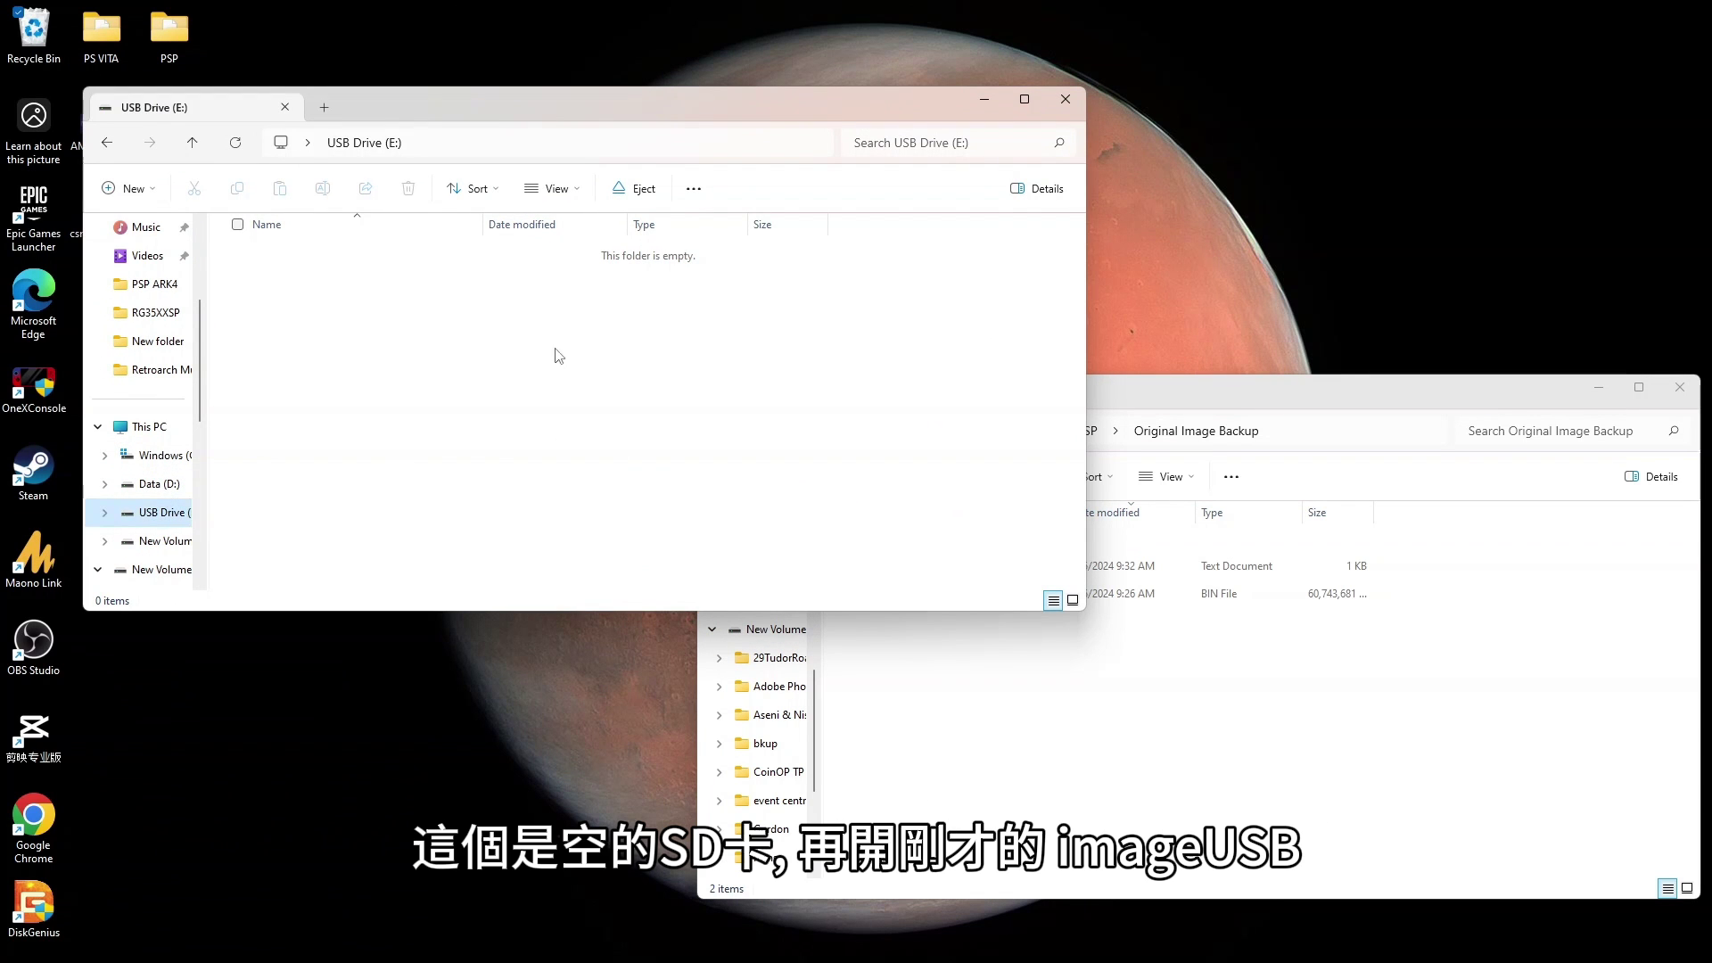
Launch imageUSB from the imageusb folder on the desktop and clear that folder's window out of the way
{"action": "key", "text": "alt+Tab"}
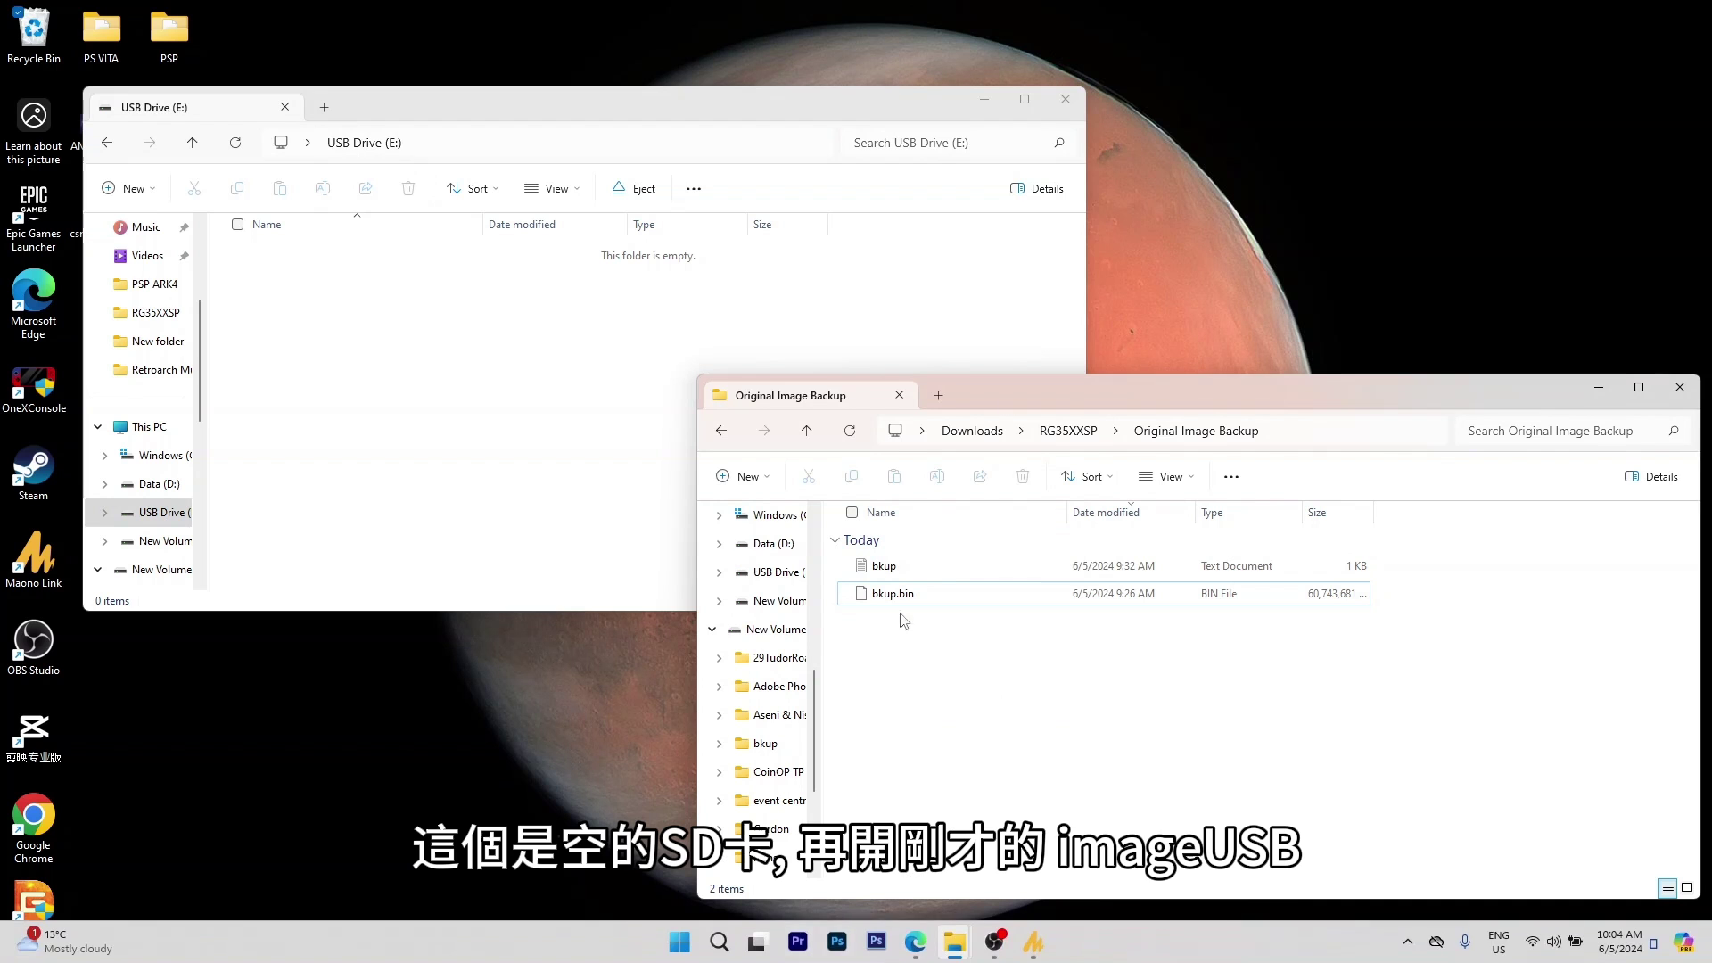
{"action": "left_click_drag", "start_coordinate": [901, 80], "coordinate": [896, 263]}
{"action": "left_click", "coordinate": [797, 206]}
{"action": "double_click", "coordinate": [797, 206]}
{"action": "left_click", "coordinate": [303, 535]}
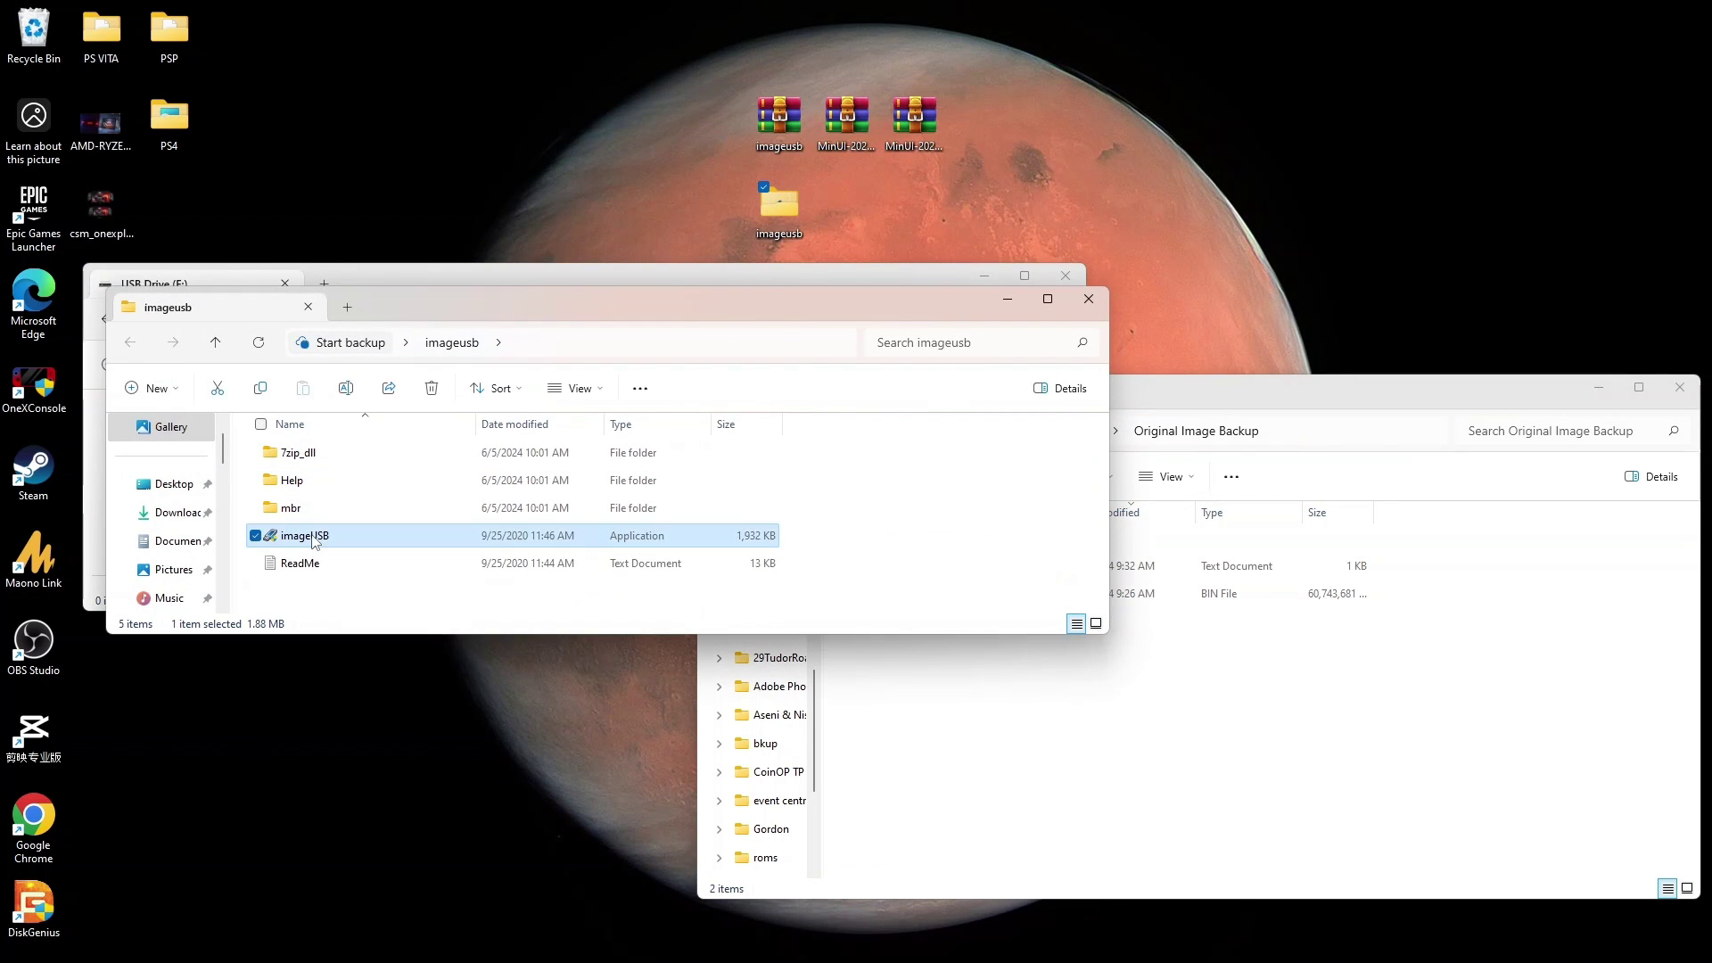
{"action": "left_click", "coordinate": [531, 305]}
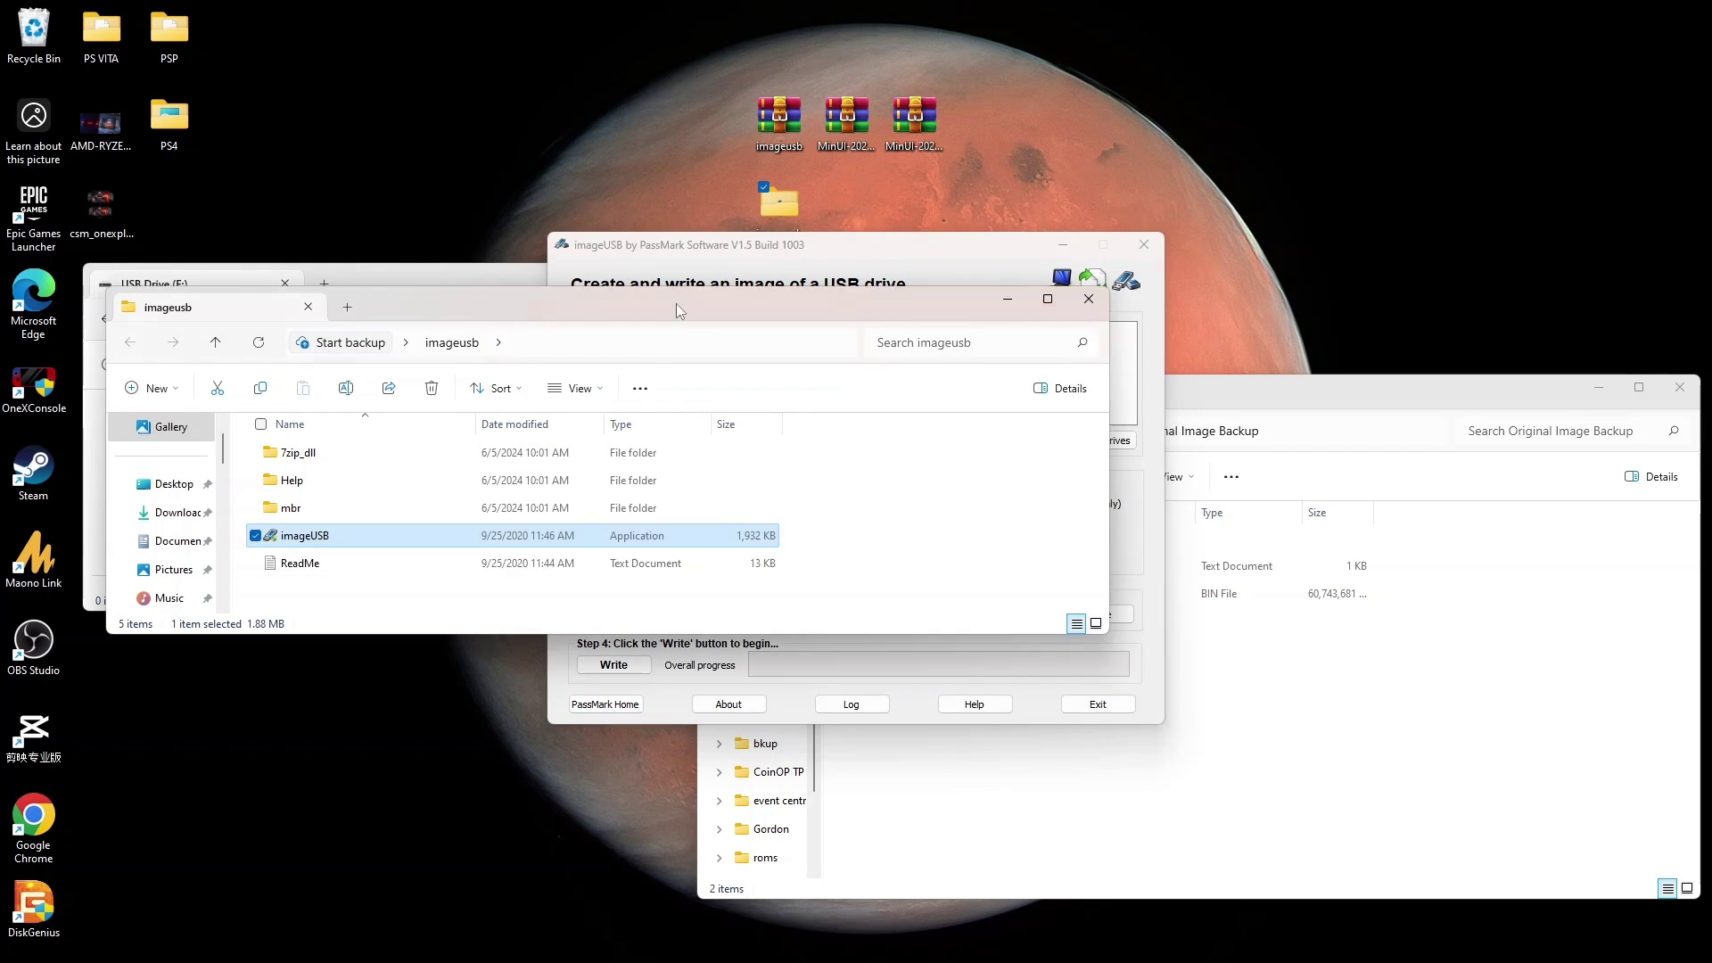
{"action": "left_click", "coordinate": [1021, 299]}
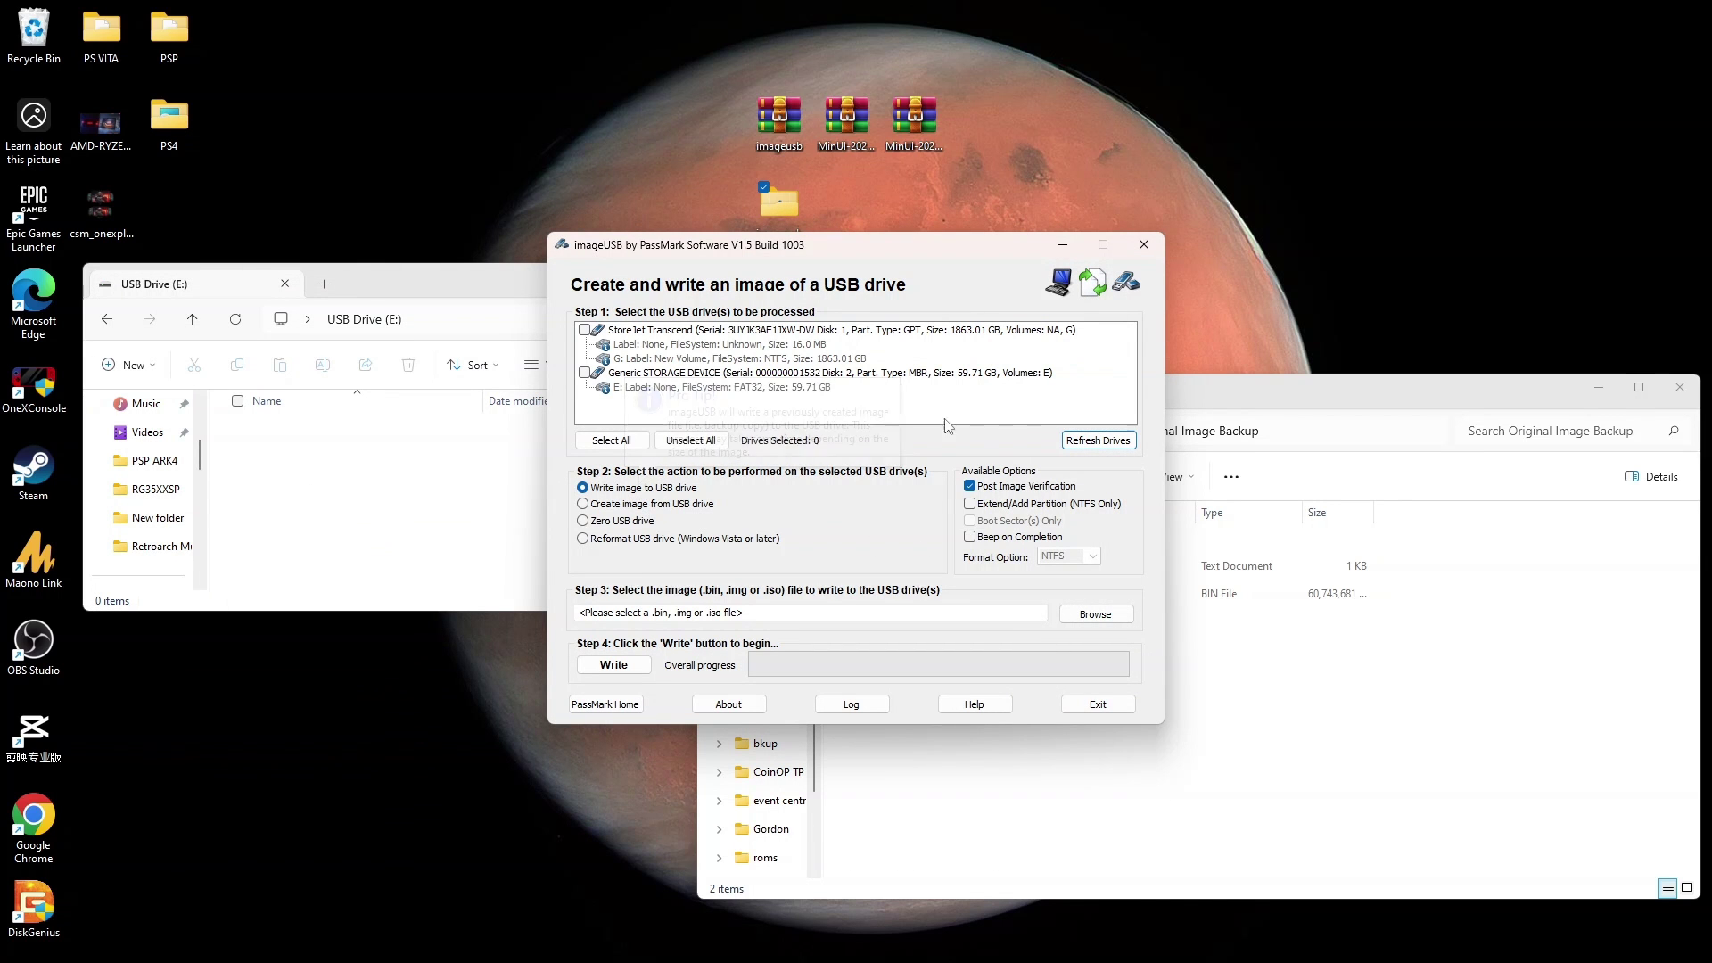
Select the Generic STORAGE DEVICE drive for writing and choose bkup.bin in Downloads\RG35XXSP\Original Image Backup as the source image
{"action": "left_click", "coordinate": [585, 374]}
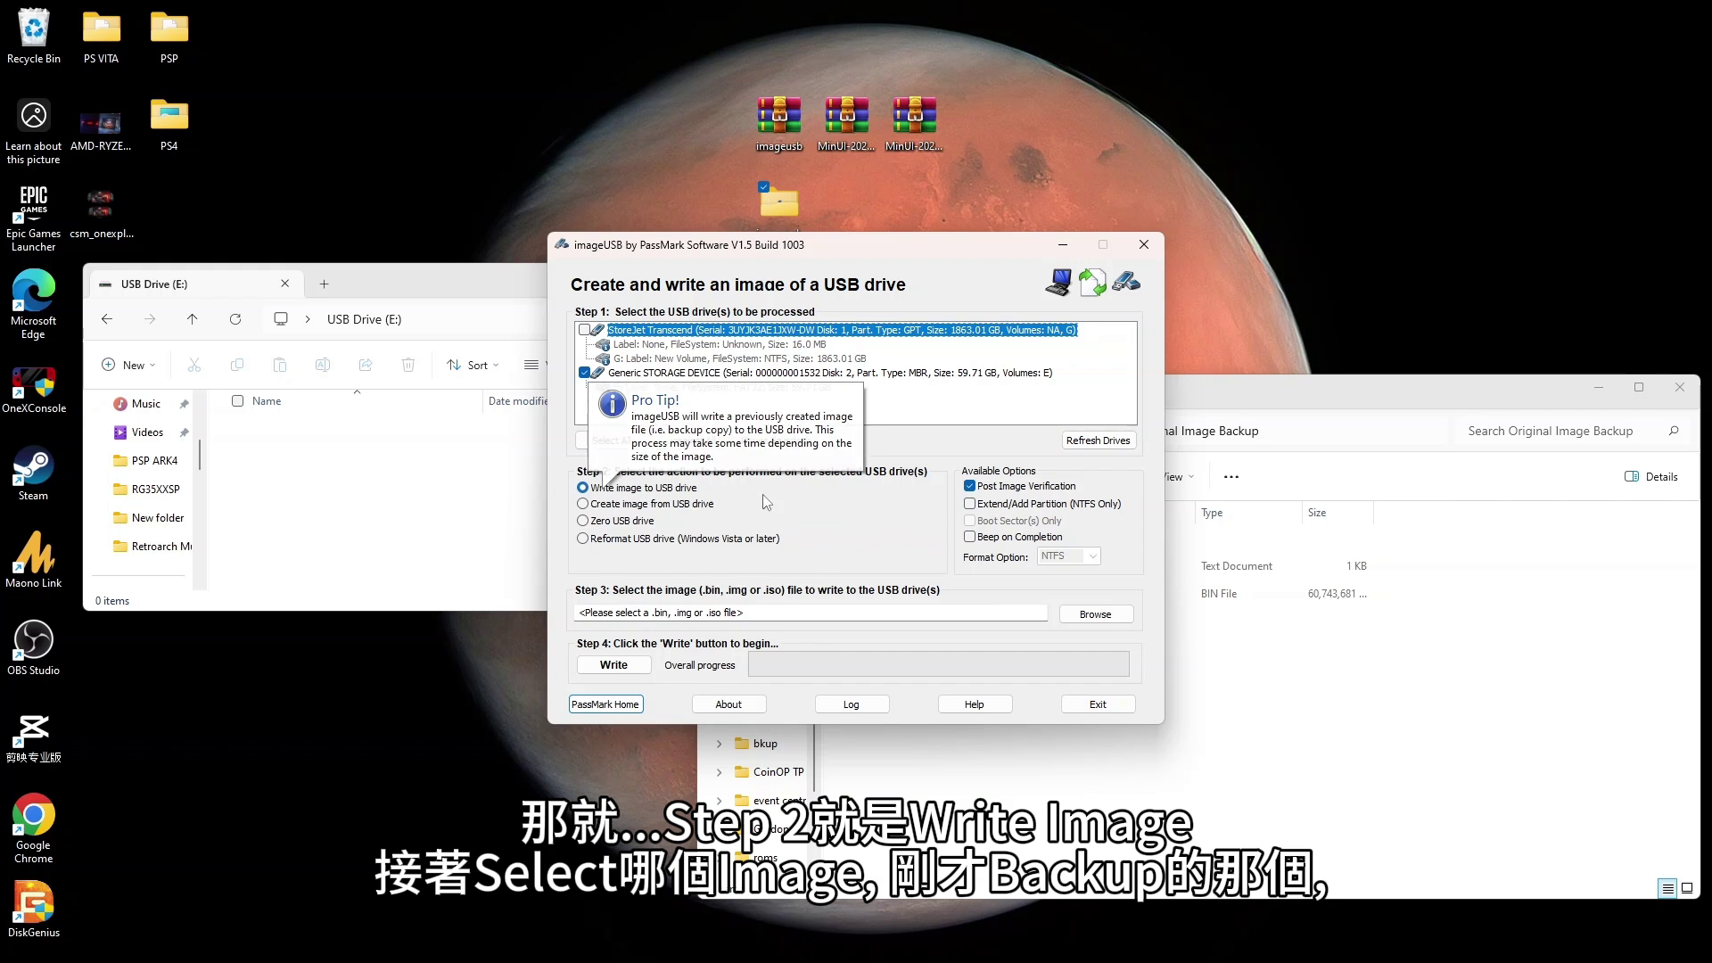
{"action": "left_click", "coordinate": [1068, 614]}
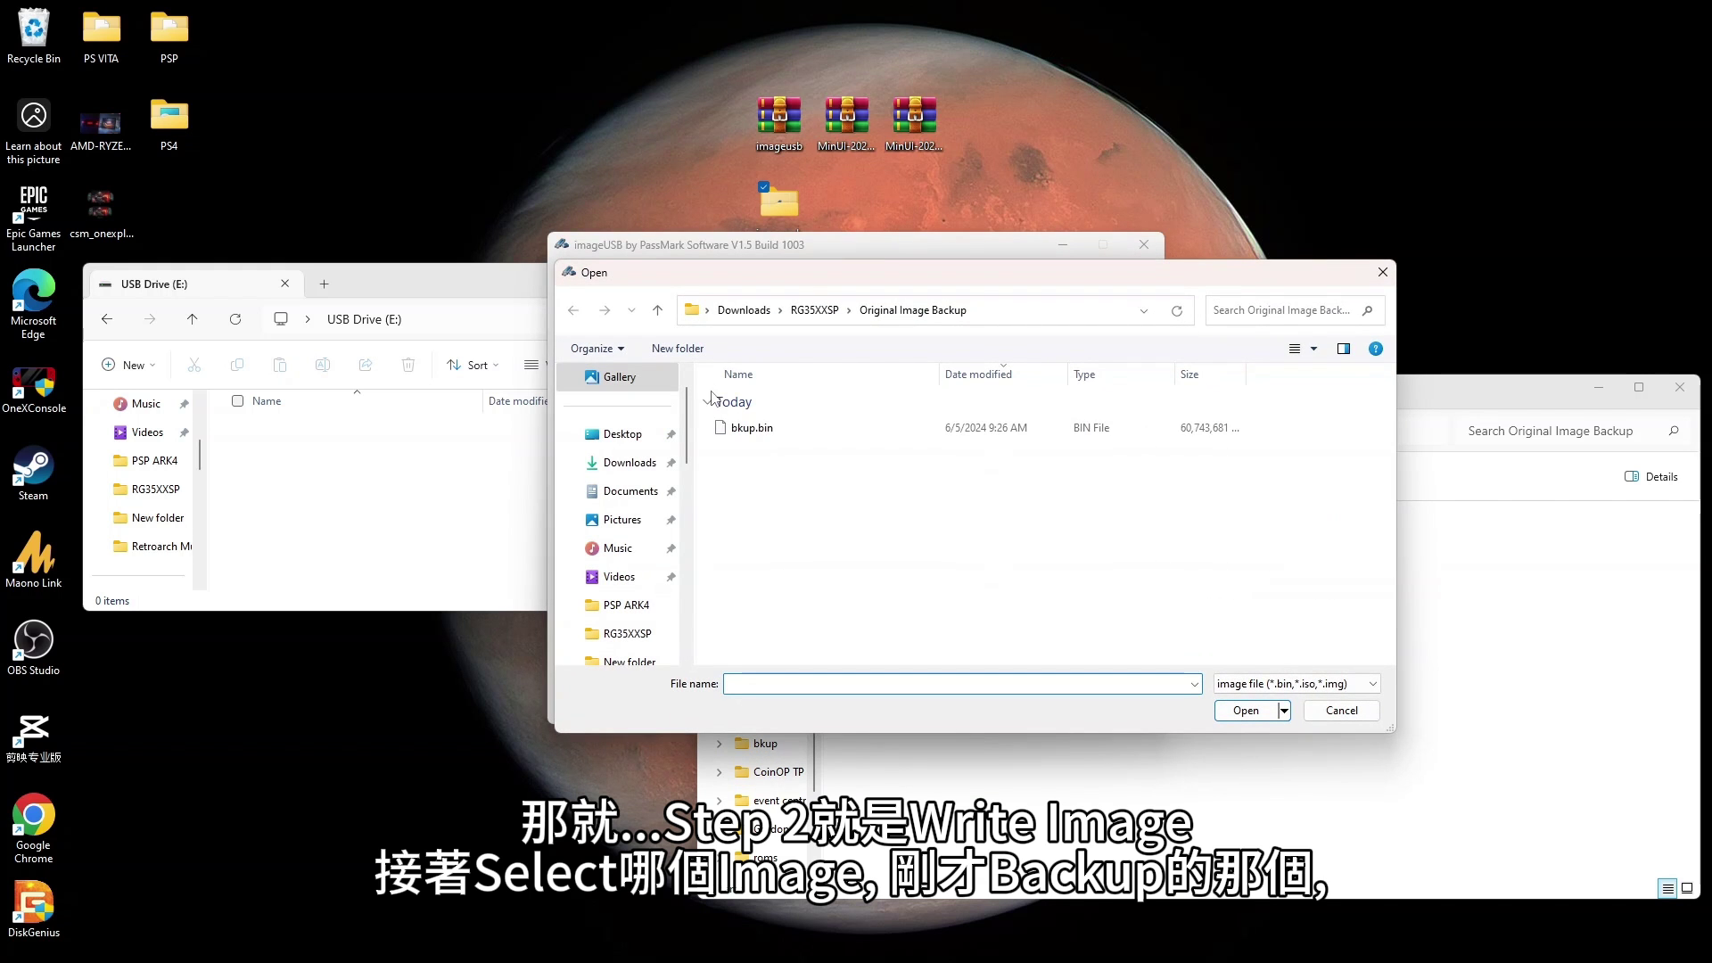
{"action": "left_click", "coordinate": [752, 428]}
{"action": "left_click", "coordinate": [1260, 713]}
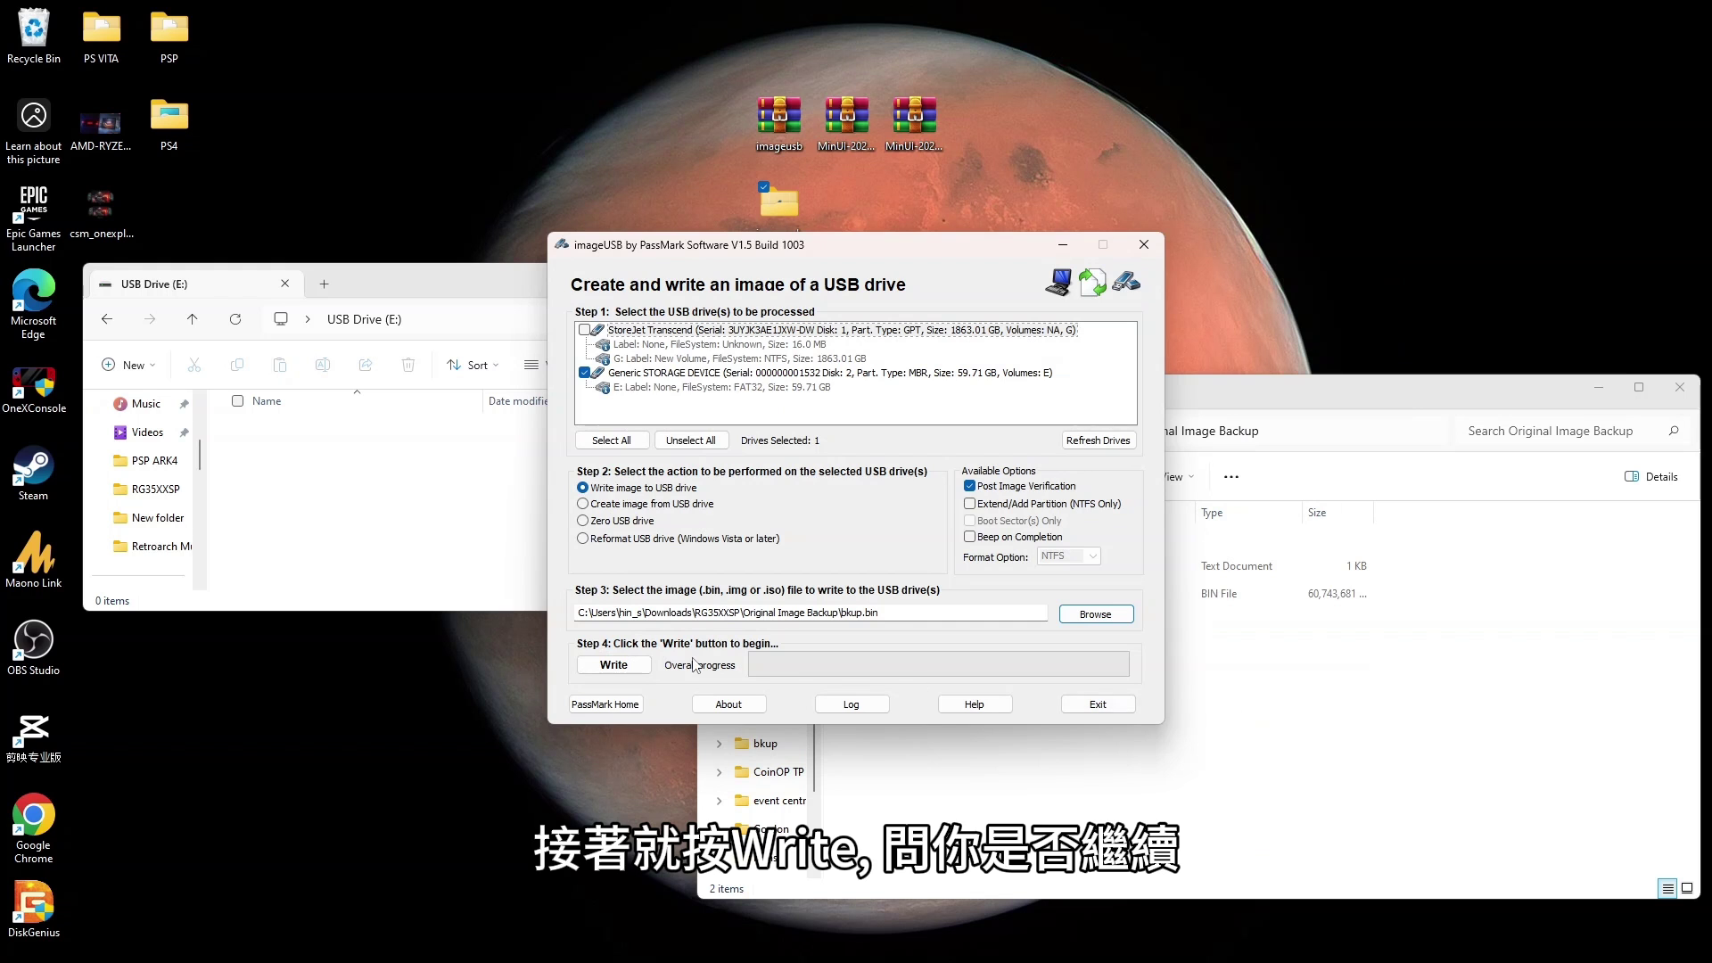
Write the image to the selected drive, accepting both confirmations, and exit imageUSB once imaging has completed
{"action": "left_click", "coordinate": [611, 667]}
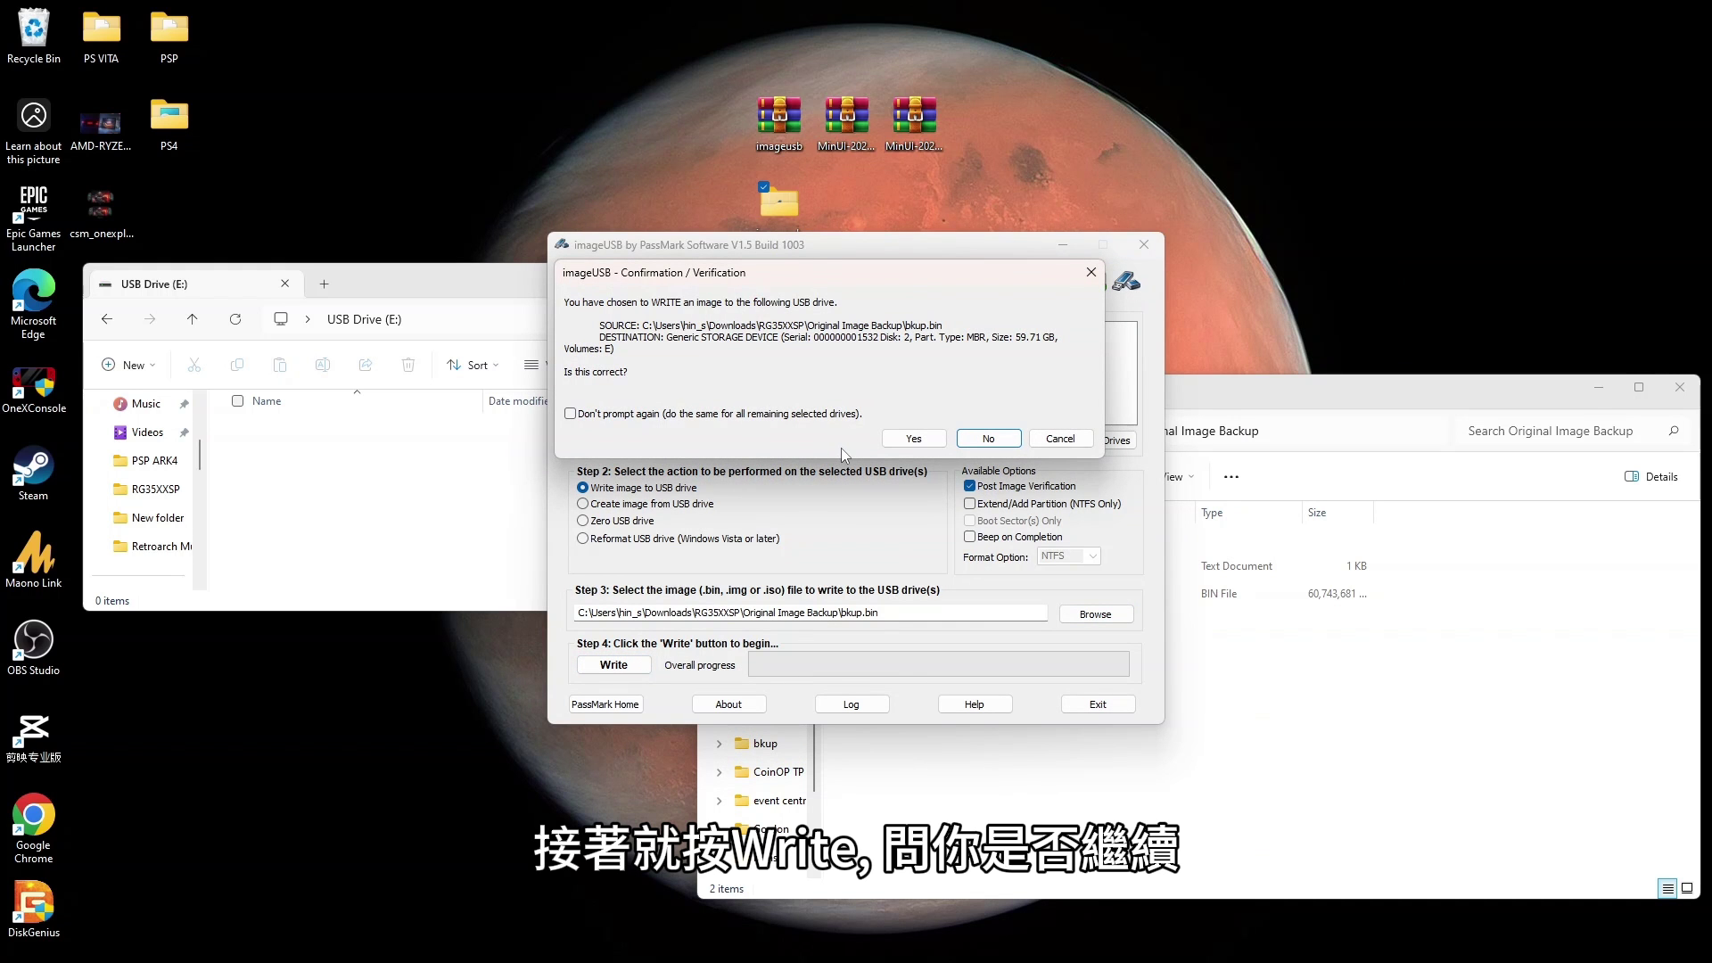
{"action": "left_click", "coordinate": [905, 437]}
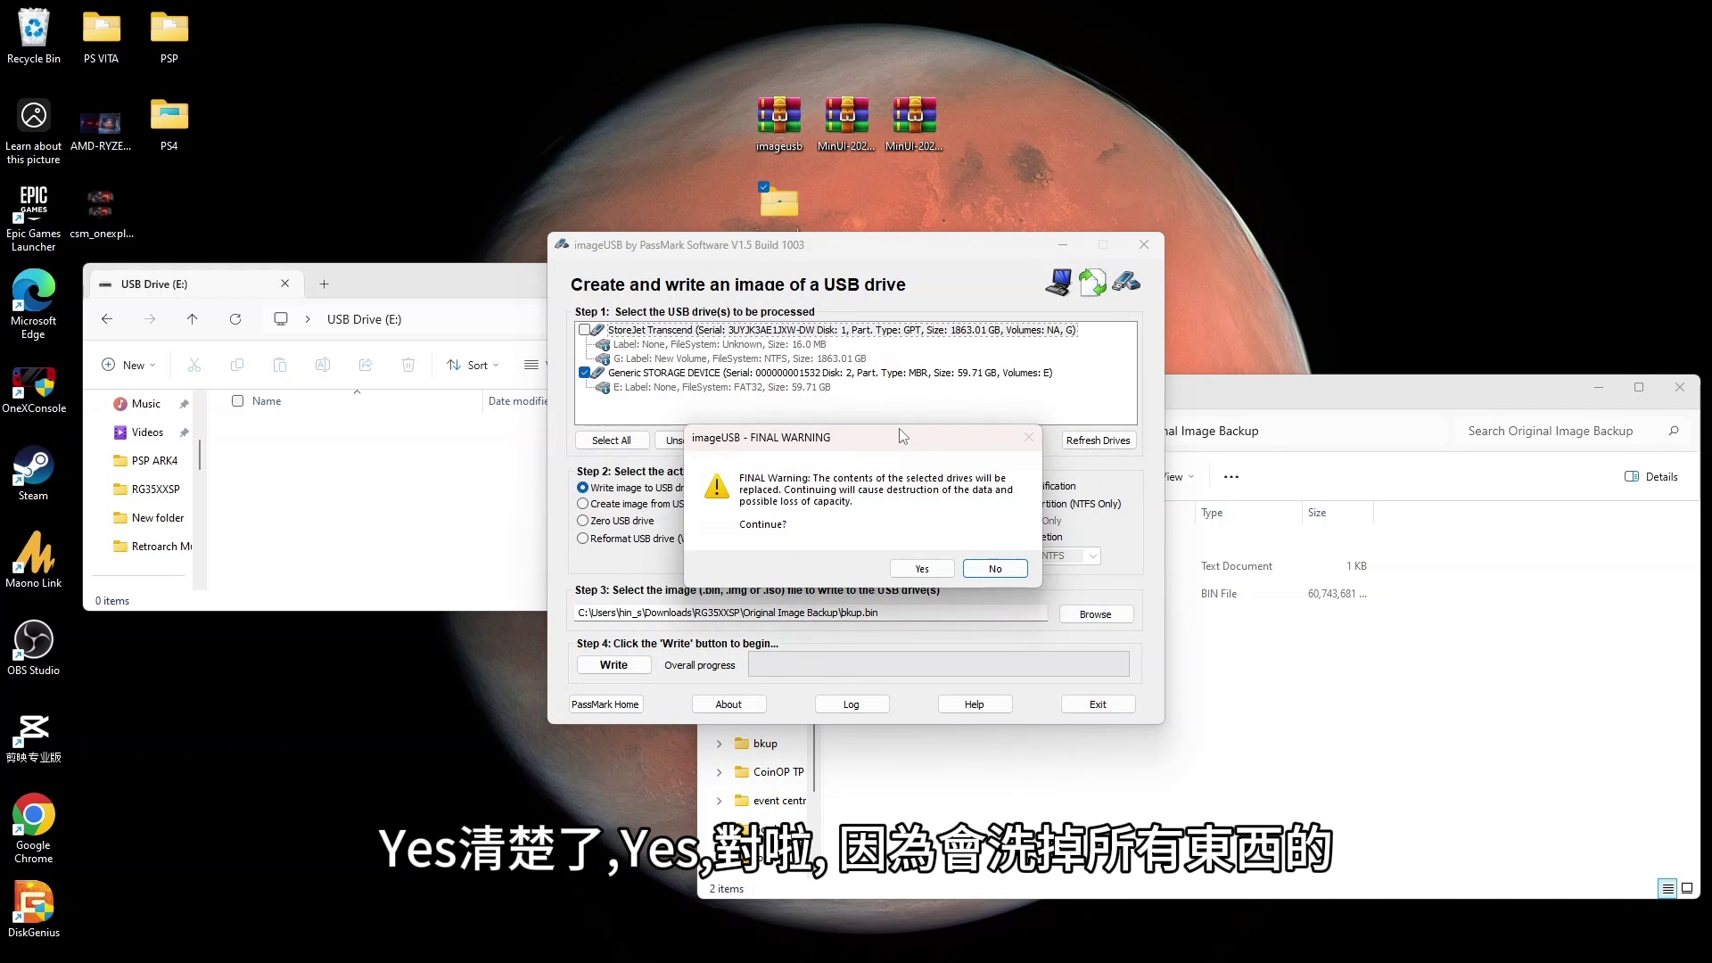
{"action": "left_click", "coordinate": [922, 569]}
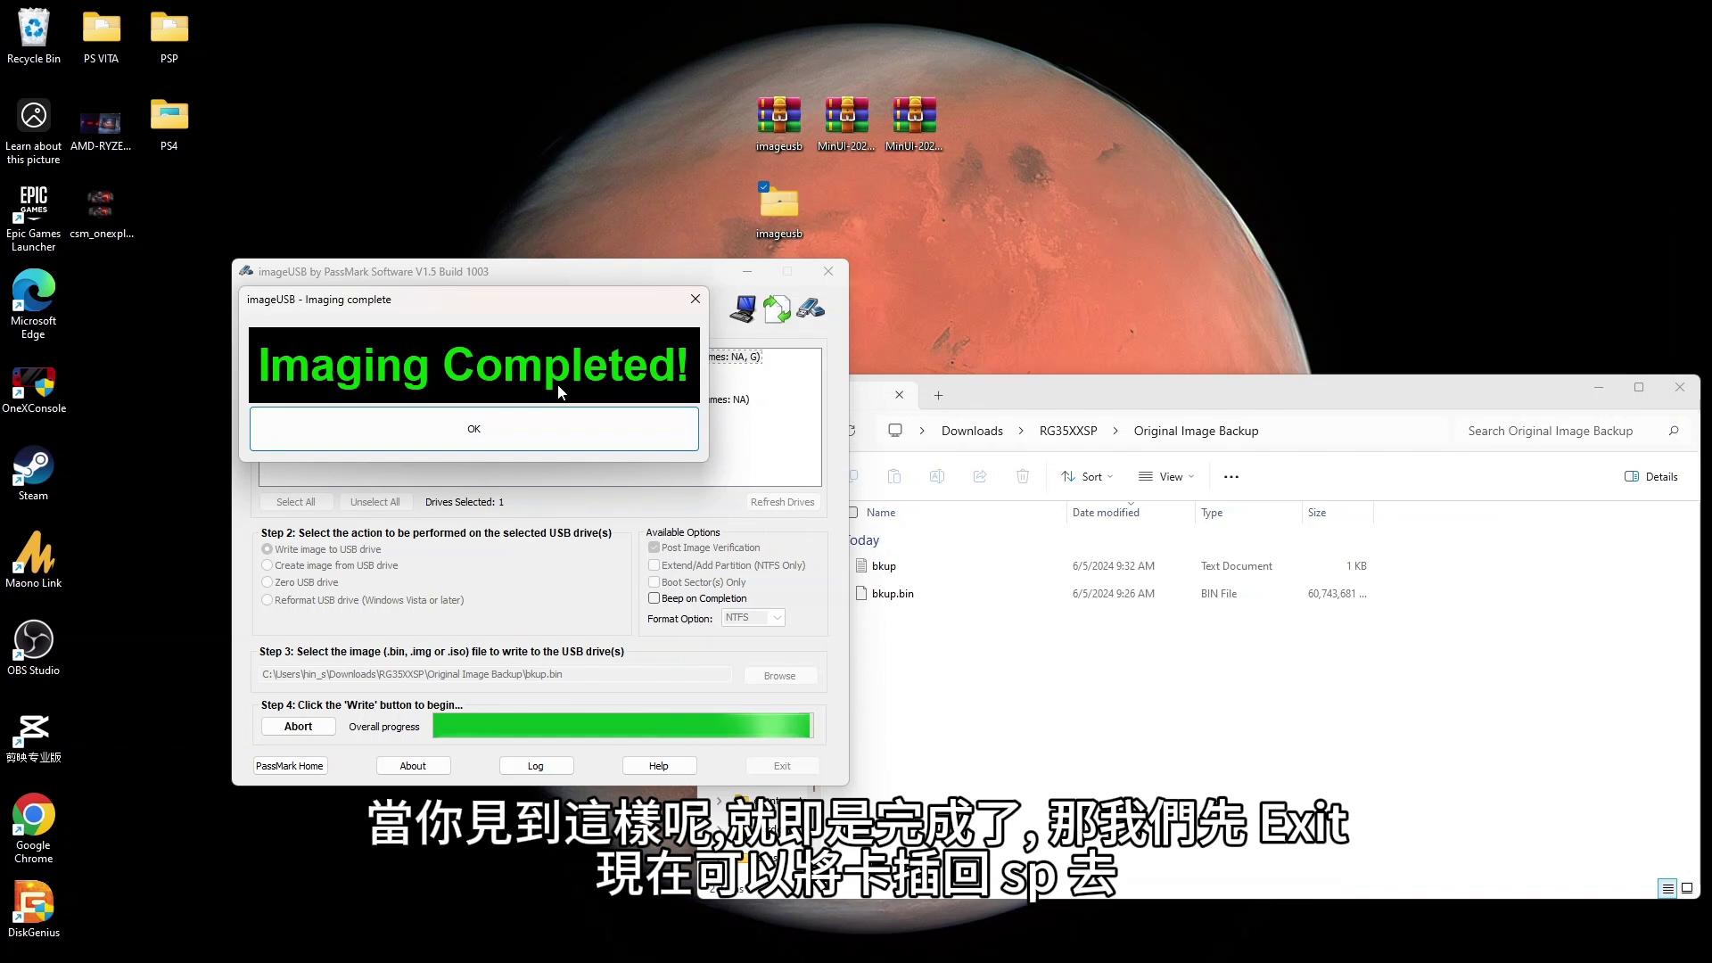
{"action": "left_click", "coordinate": [565, 421]}
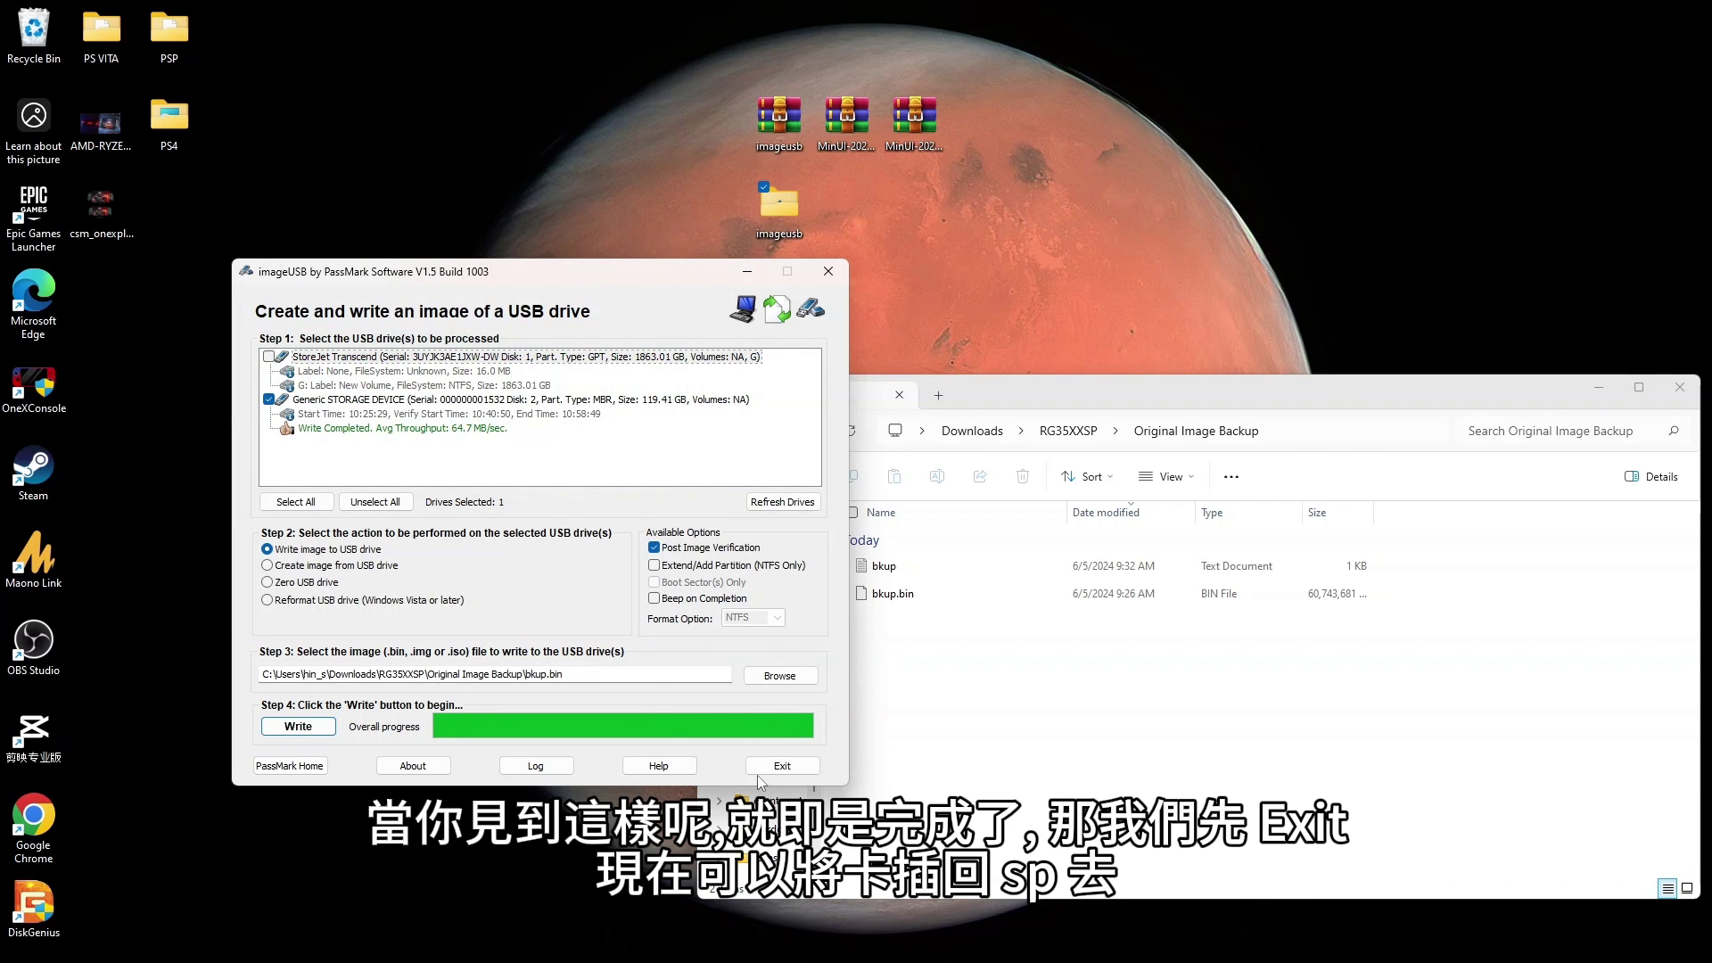
{"action": "left_click", "coordinate": [760, 771]}
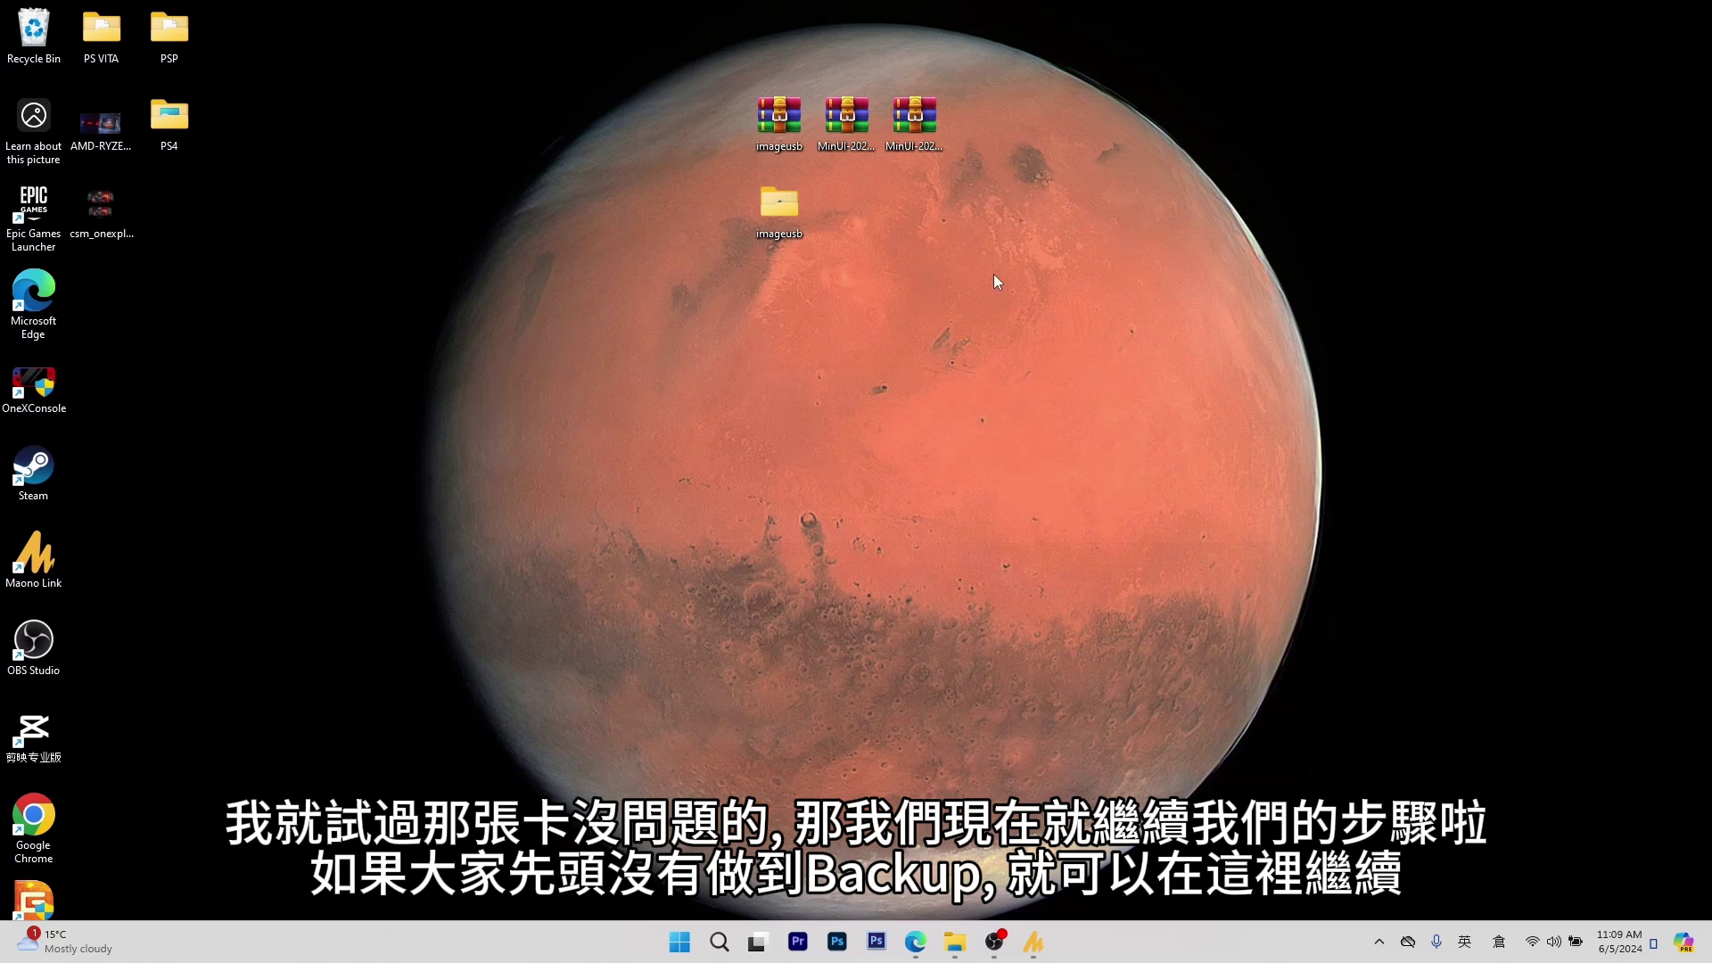
Extract the MinUI-20240525-0-base archive into its own folder on the desktop and close the archive
{"action": "left_click", "coordinate": [842, 134]}
{"action": "double_click", "coordinate": [842, 125]}
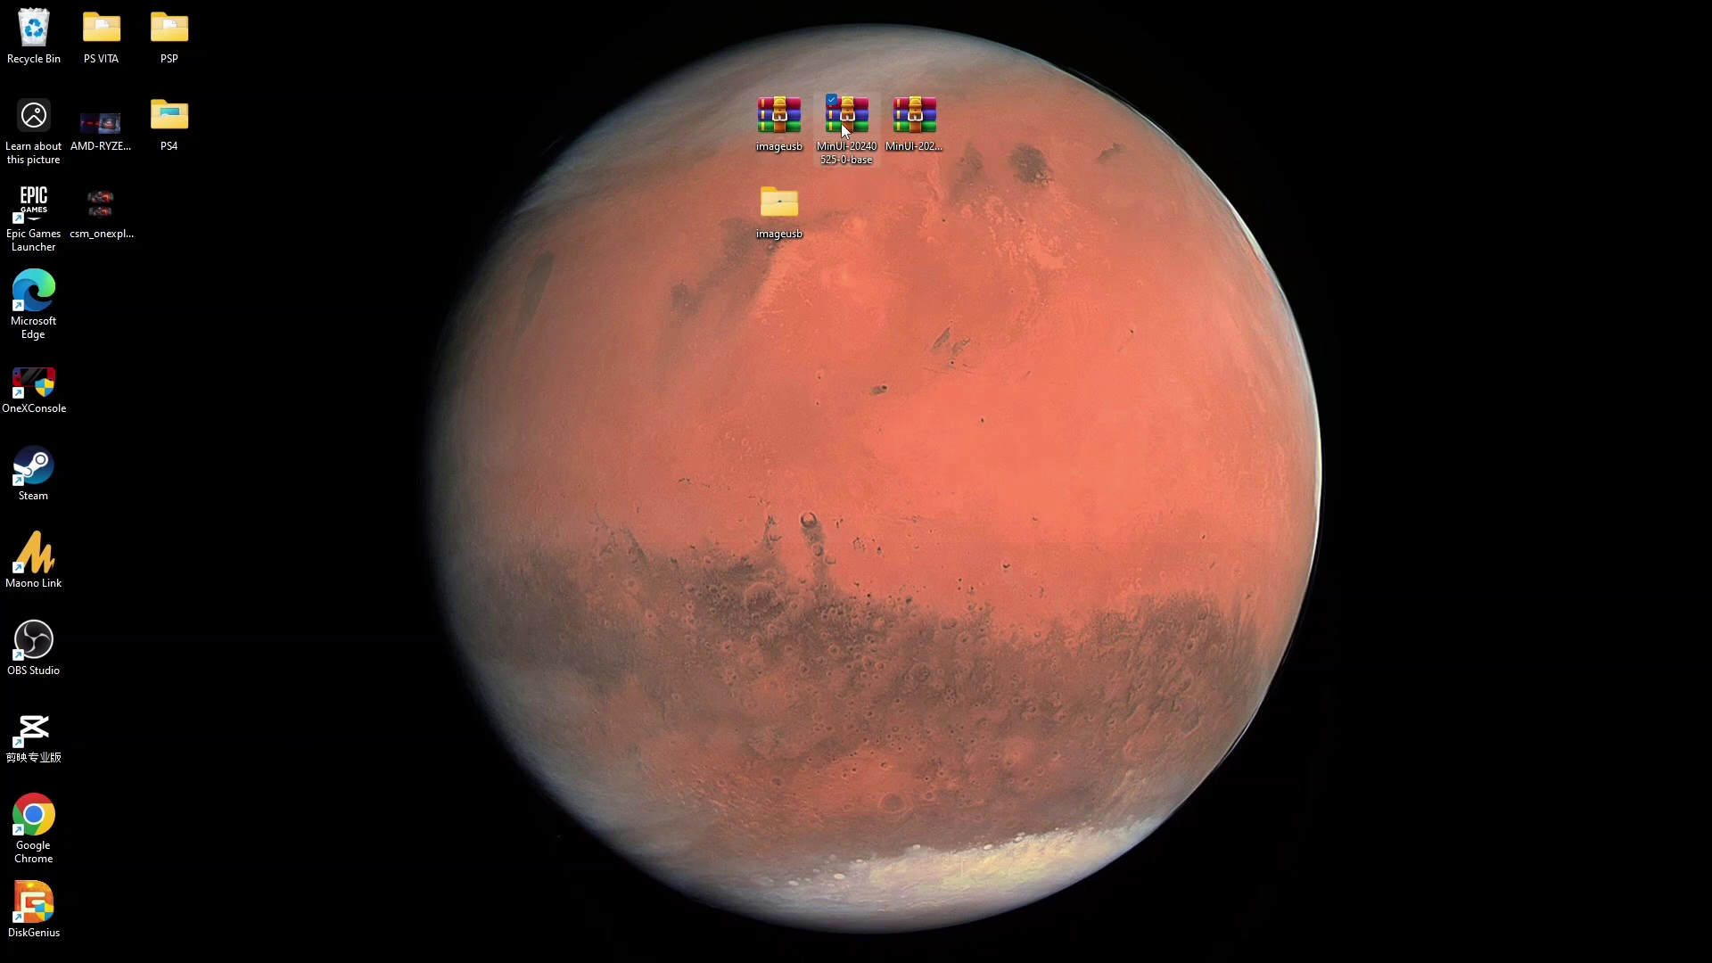
{"action": "left_click", "coordinate": [183, 165]}
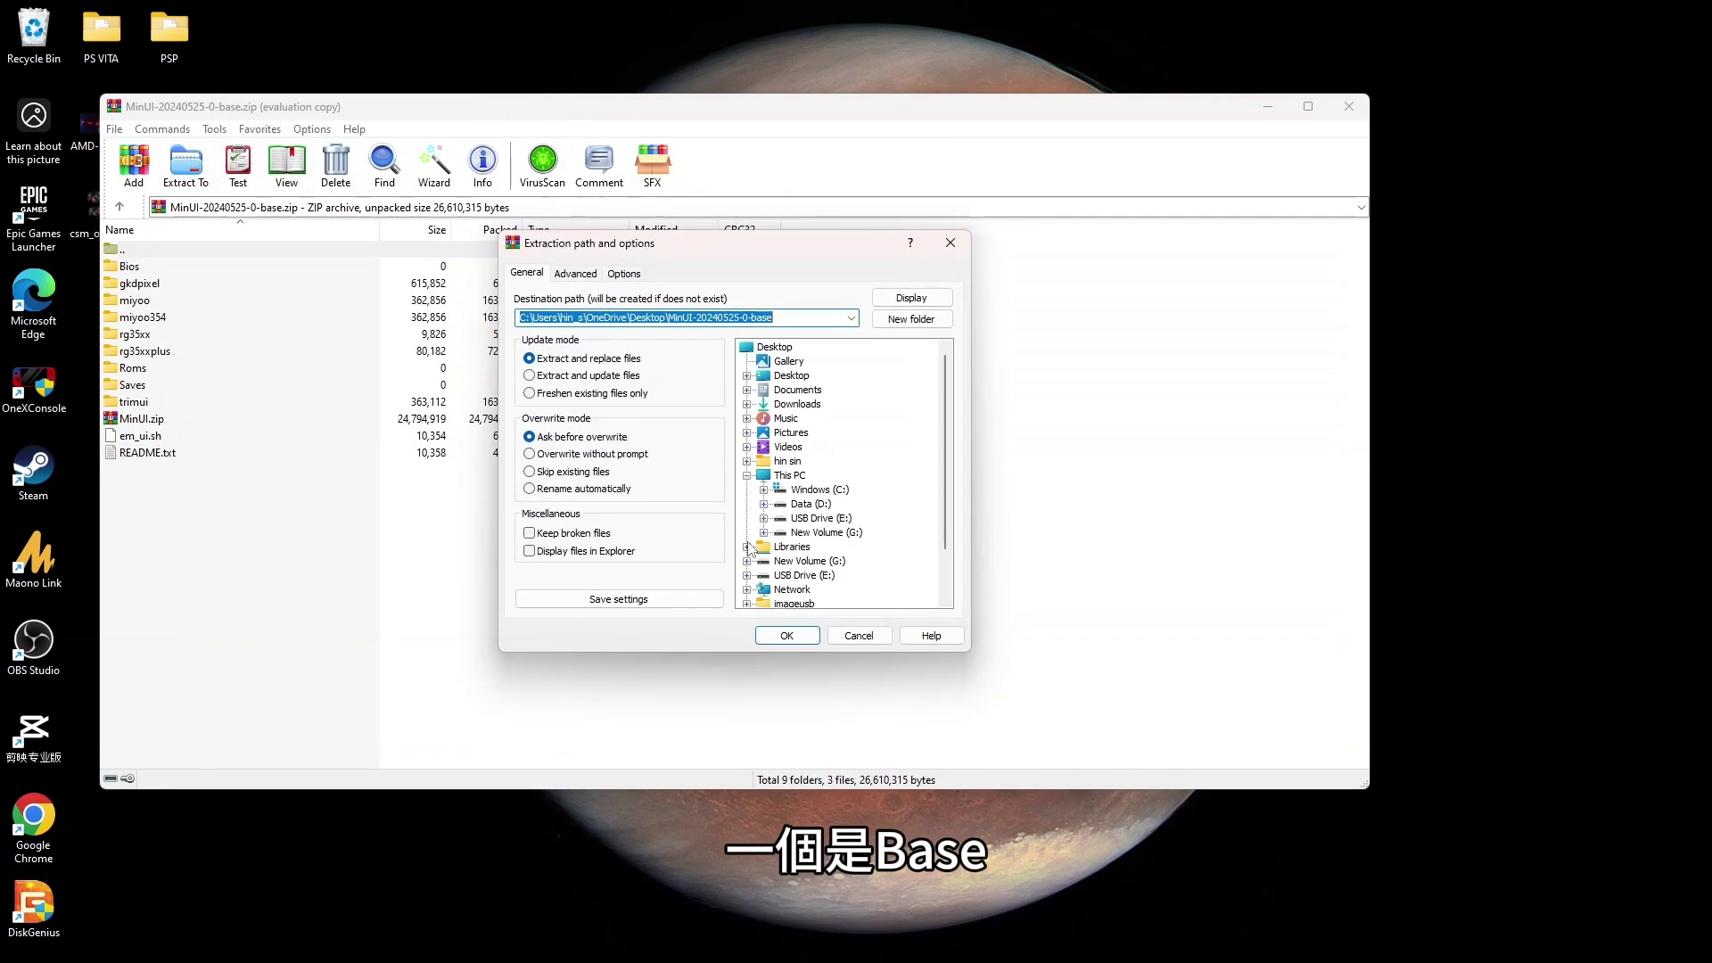
{"action": "left_click", "coordinate": [788, 635]}
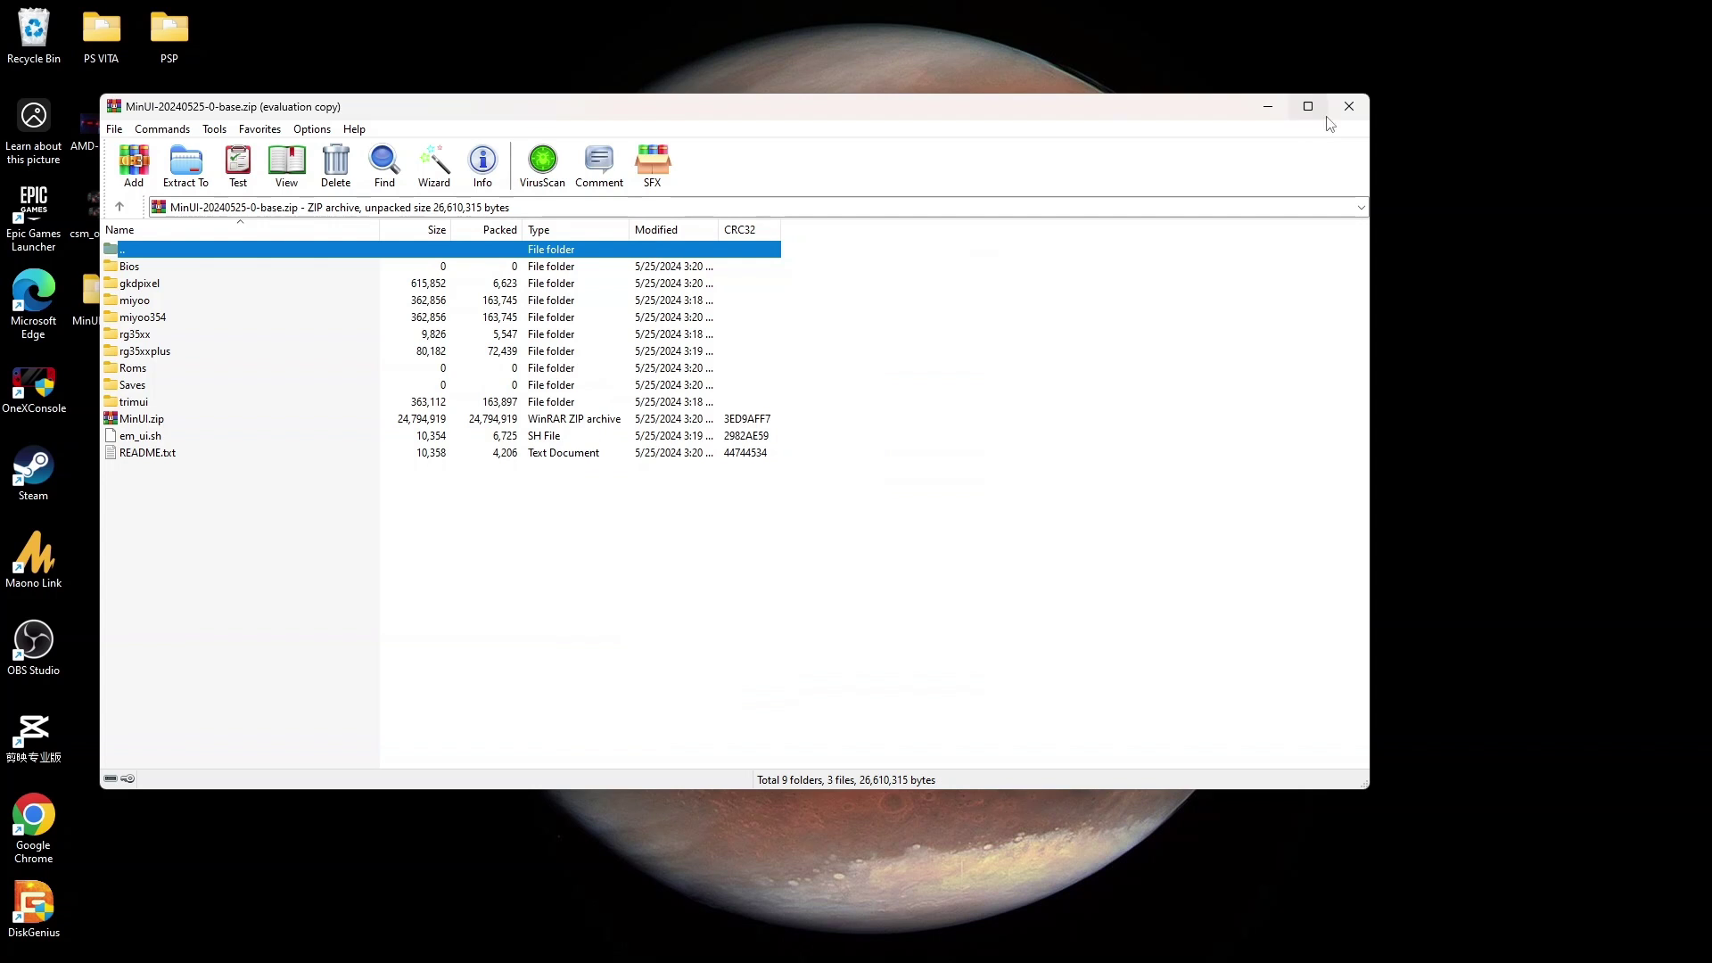
{"action": "left_click", "coordinate": [1348, 106]}
Extract the MinUI-20240525-0-extras archive to the desktop and place both extracted MinUI folders below their archives
{"action": "double_click", "coordinate": [933, 111]}
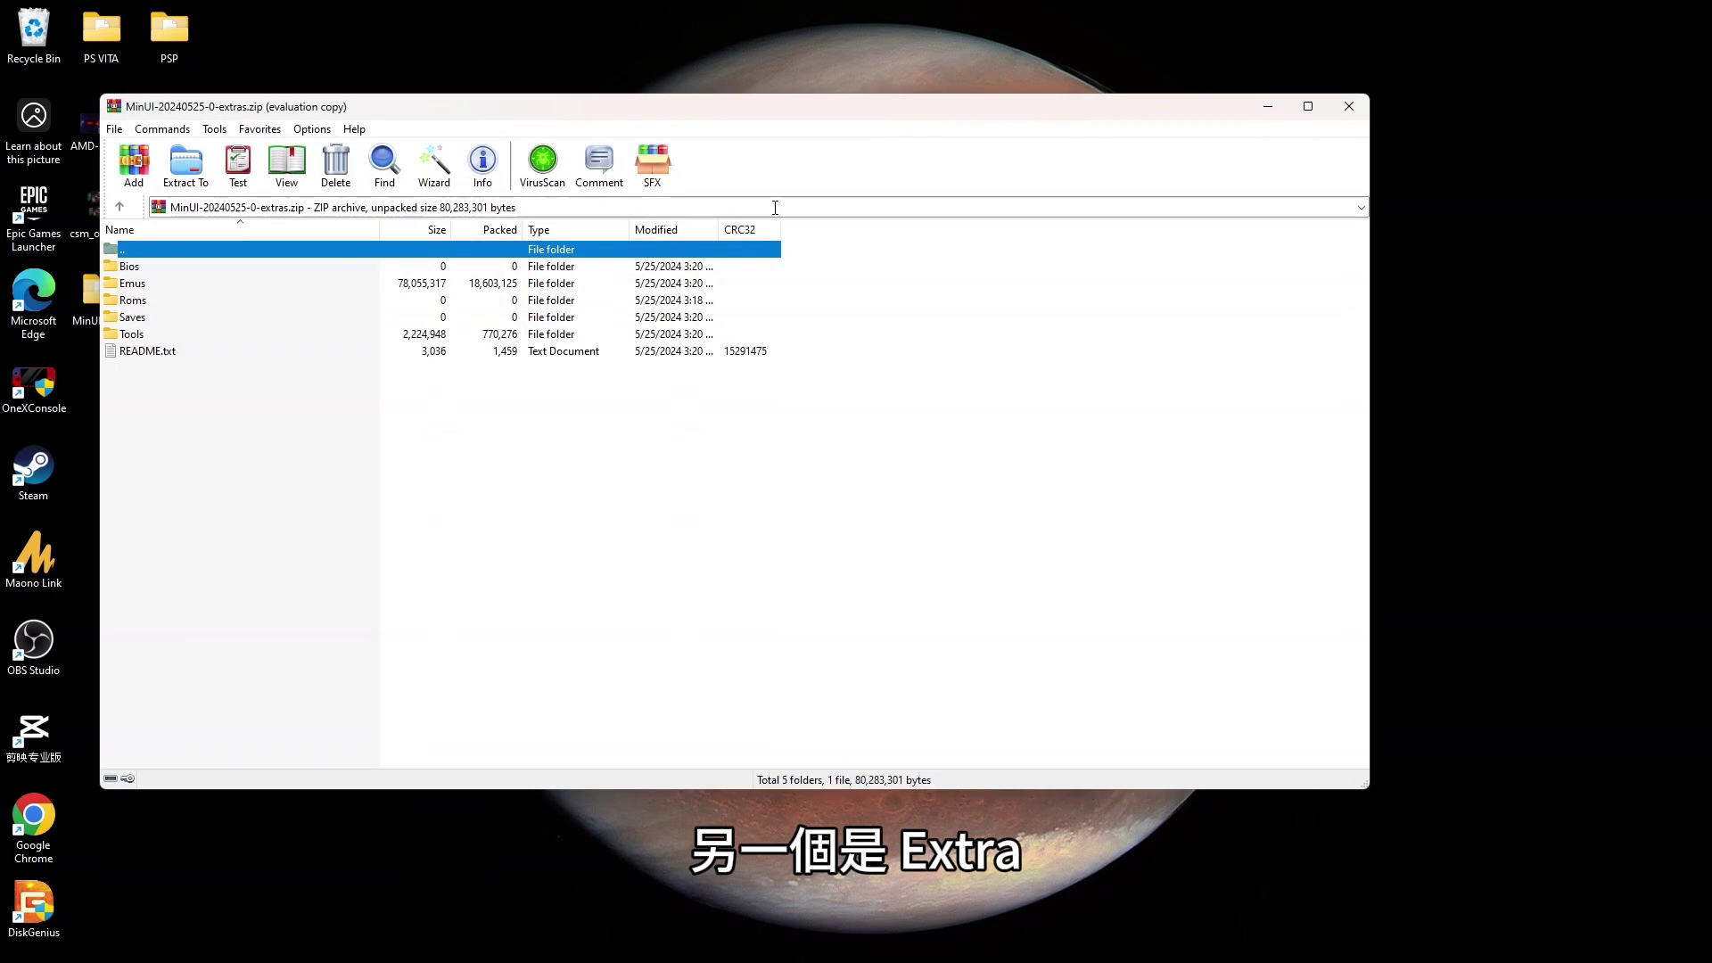
{"action": "left_click", "coordinate": [186, 165]}
{"action": "left_click", "coordinate": [786, 634]}
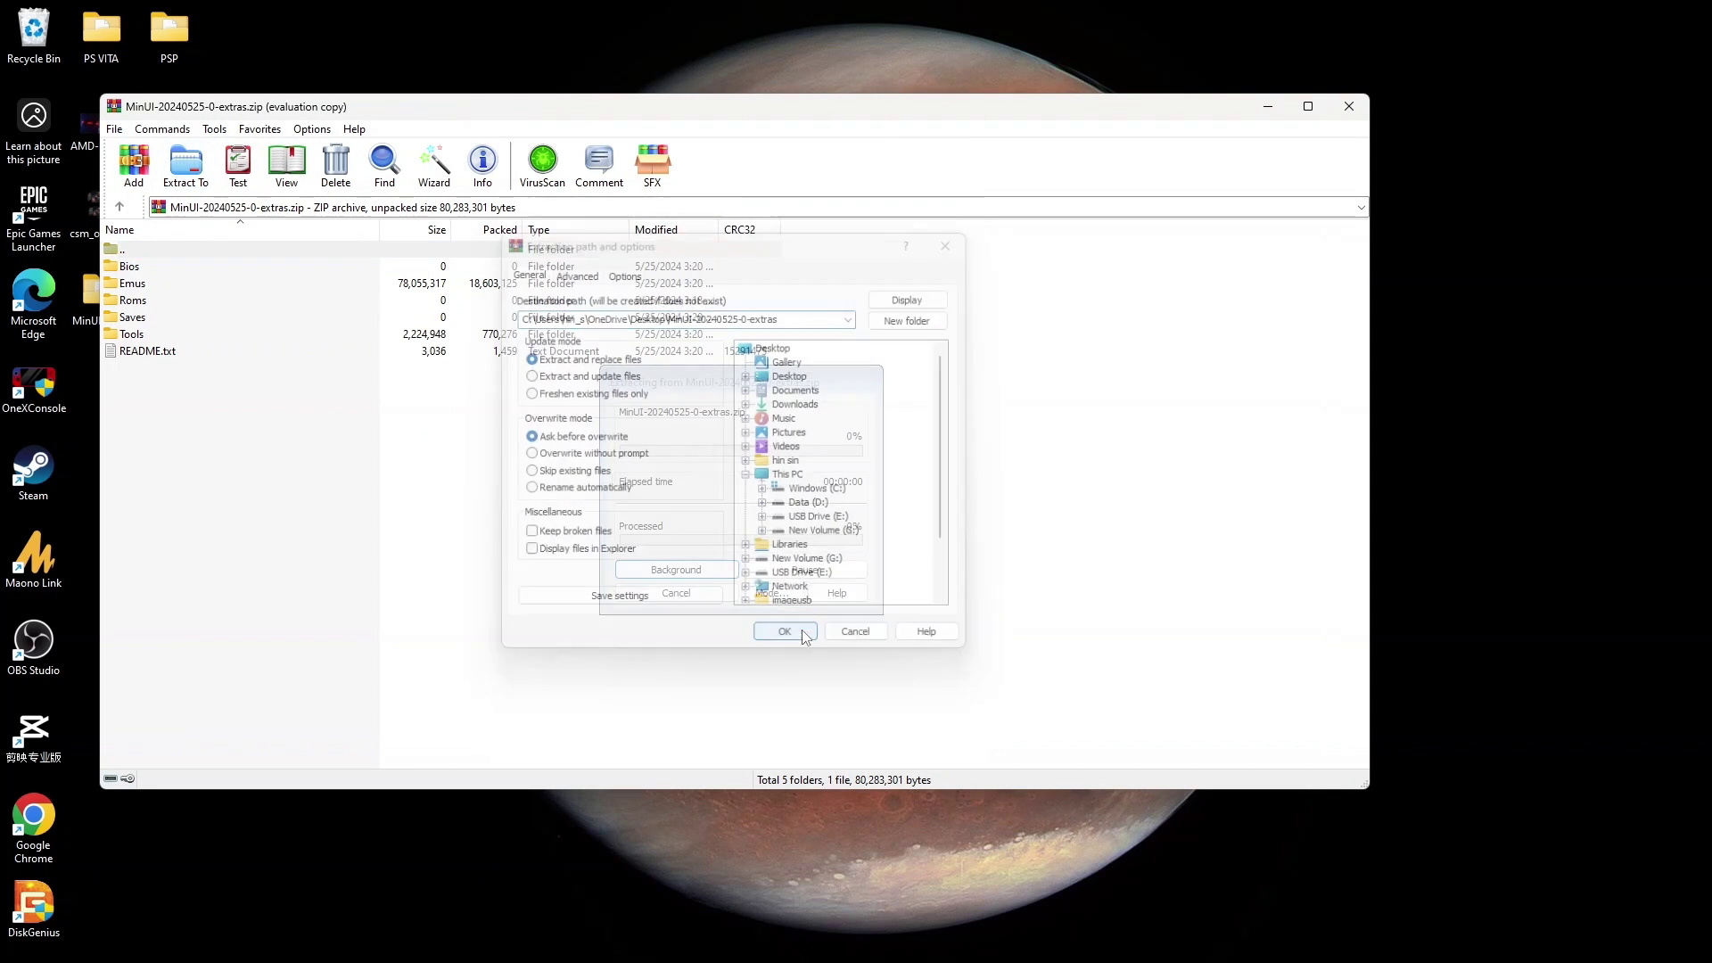
{"action": "left_click", "coordinate": [1349, 106]}
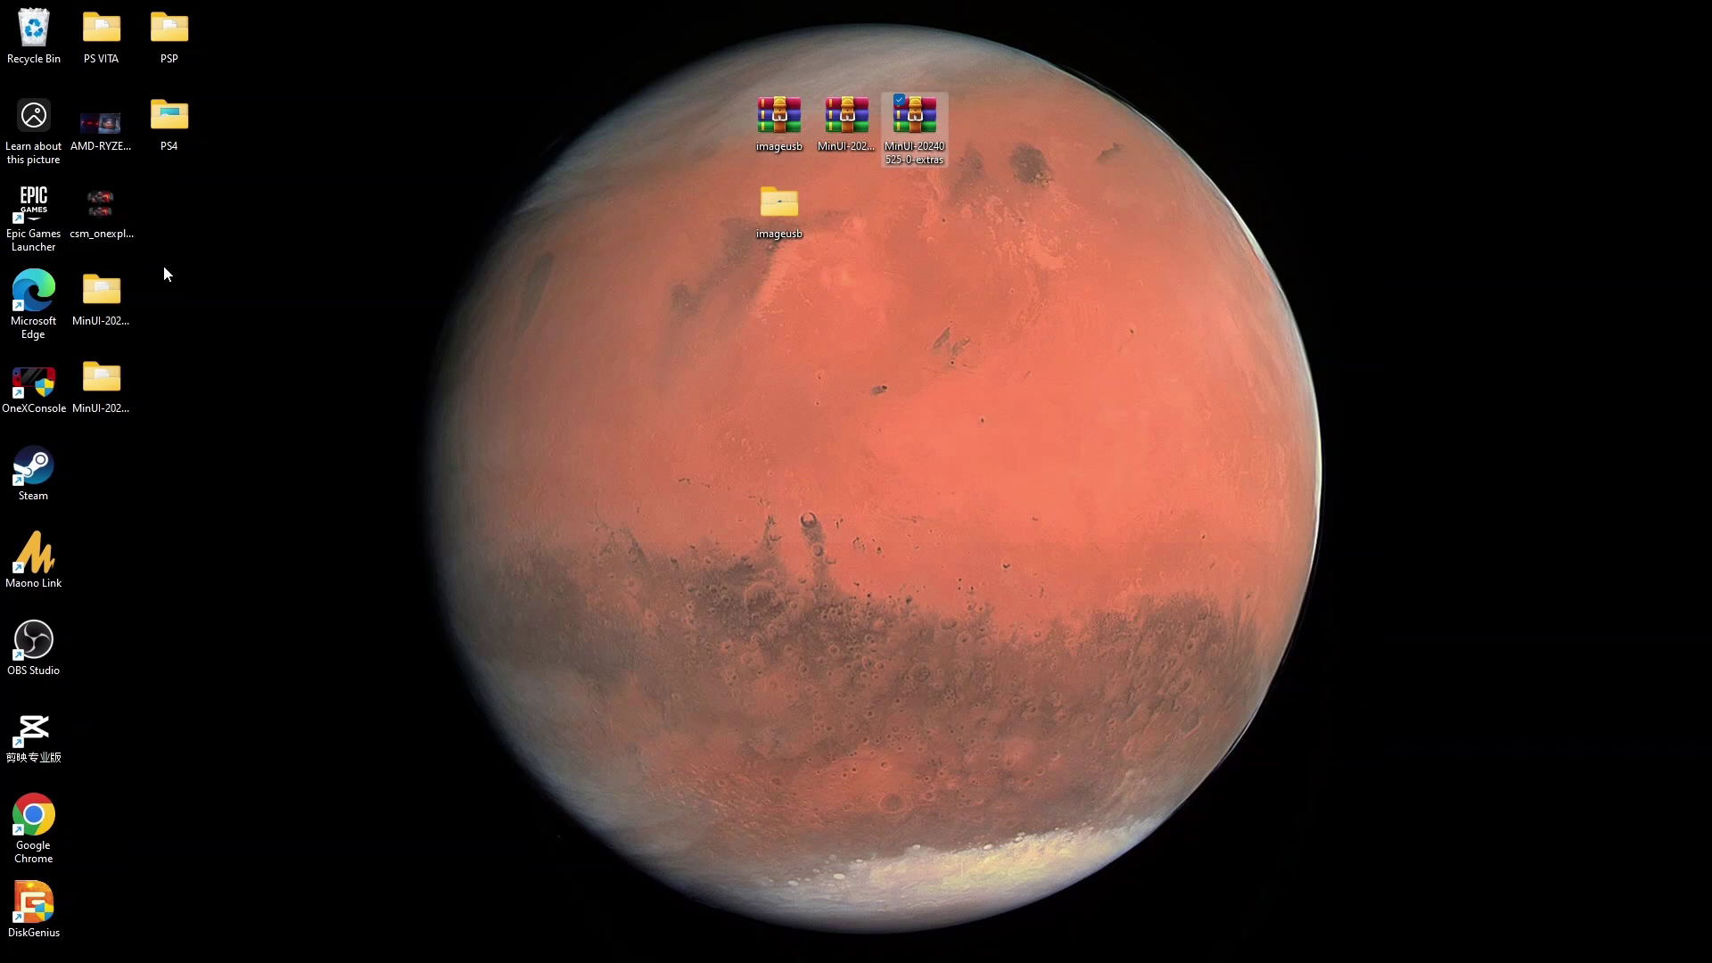
{"action": "left_click_drag", "start_coordinate": [101, 294], "coordinate": [843, 219]}
{"action": "left_click_drag", "start_coordinate": [101, 382], "coordinate": [912, 214]}
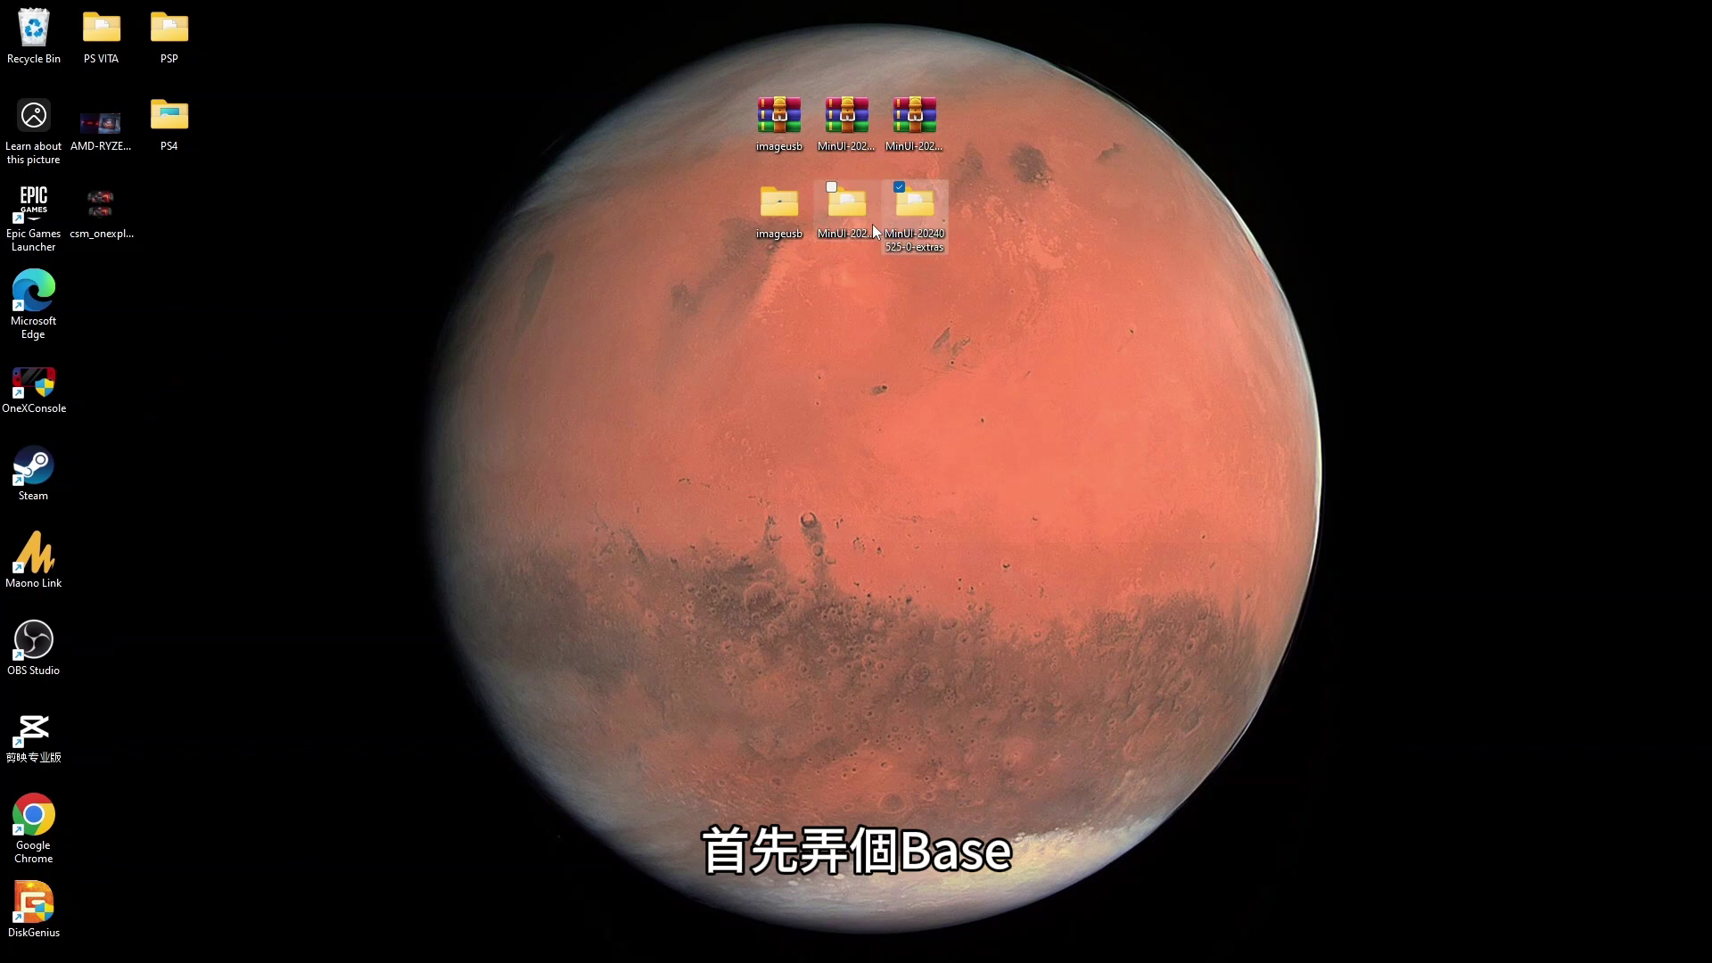
Open the extracted MinUI-20240525-0-base folder and the USB Drive (E:) in separate windows arranged side by side
{"action": "double_click", "coordinate": [872, 223]}
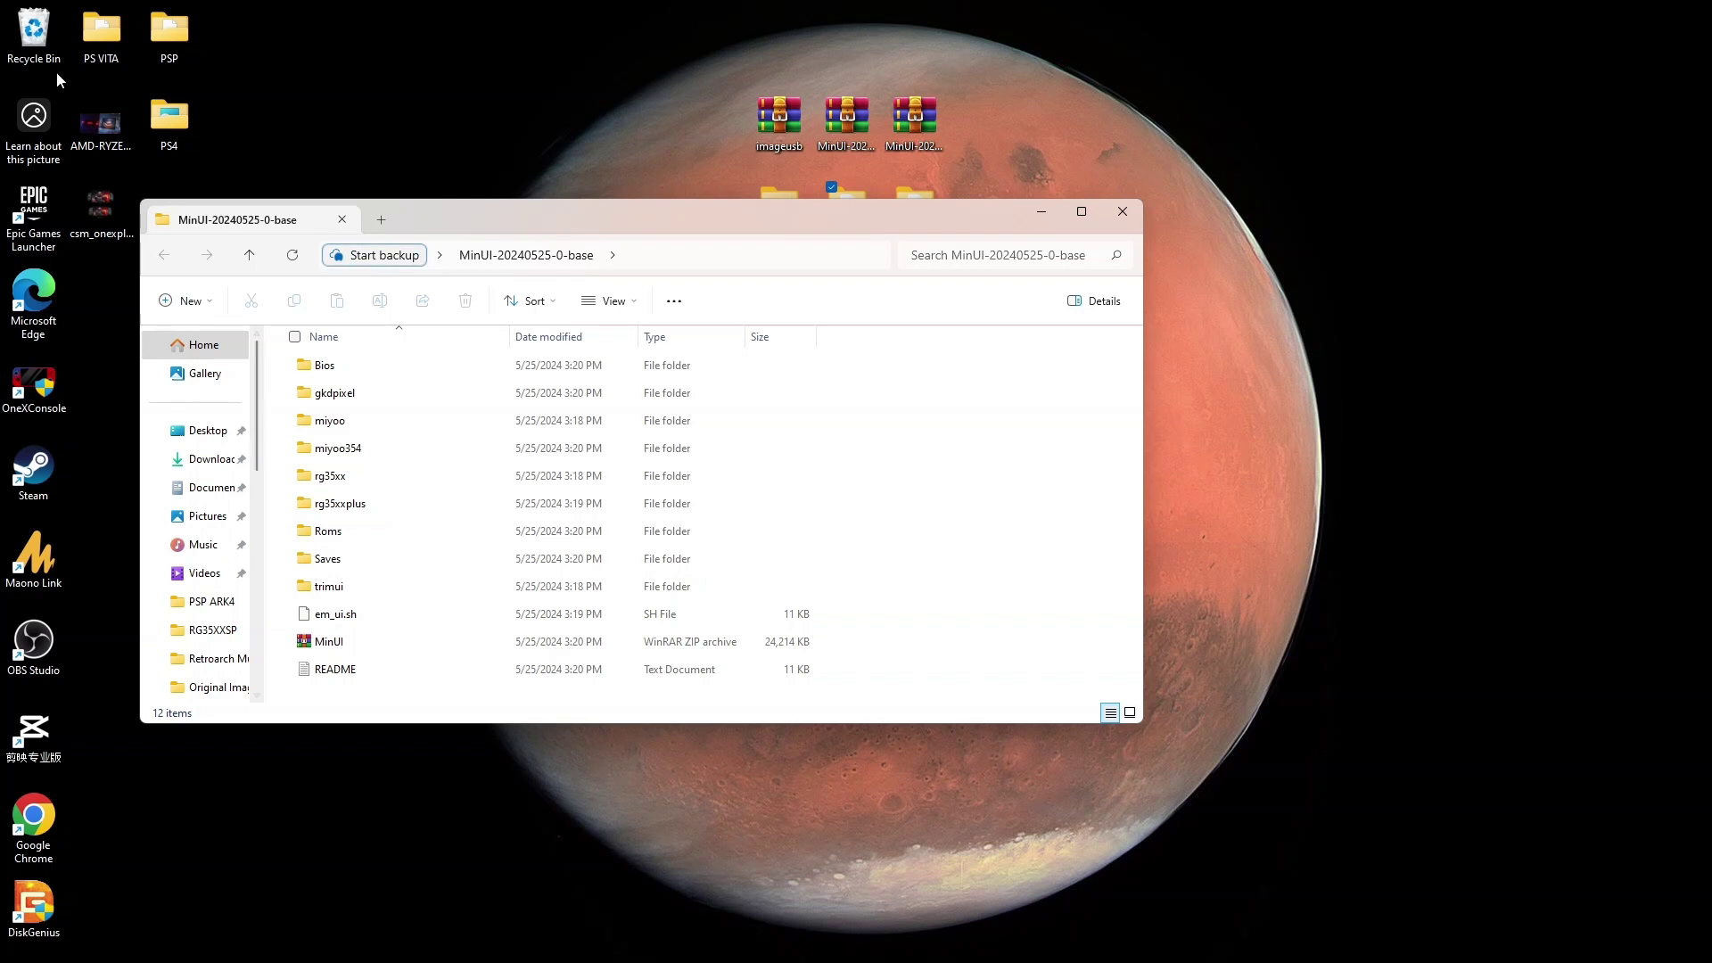
{"action": "double_click", "coordinate": [40, 53]}
{"action": "scroll", "coordinate": [214, 651], "scroll_direction": "down", "scroll_amount": 4}
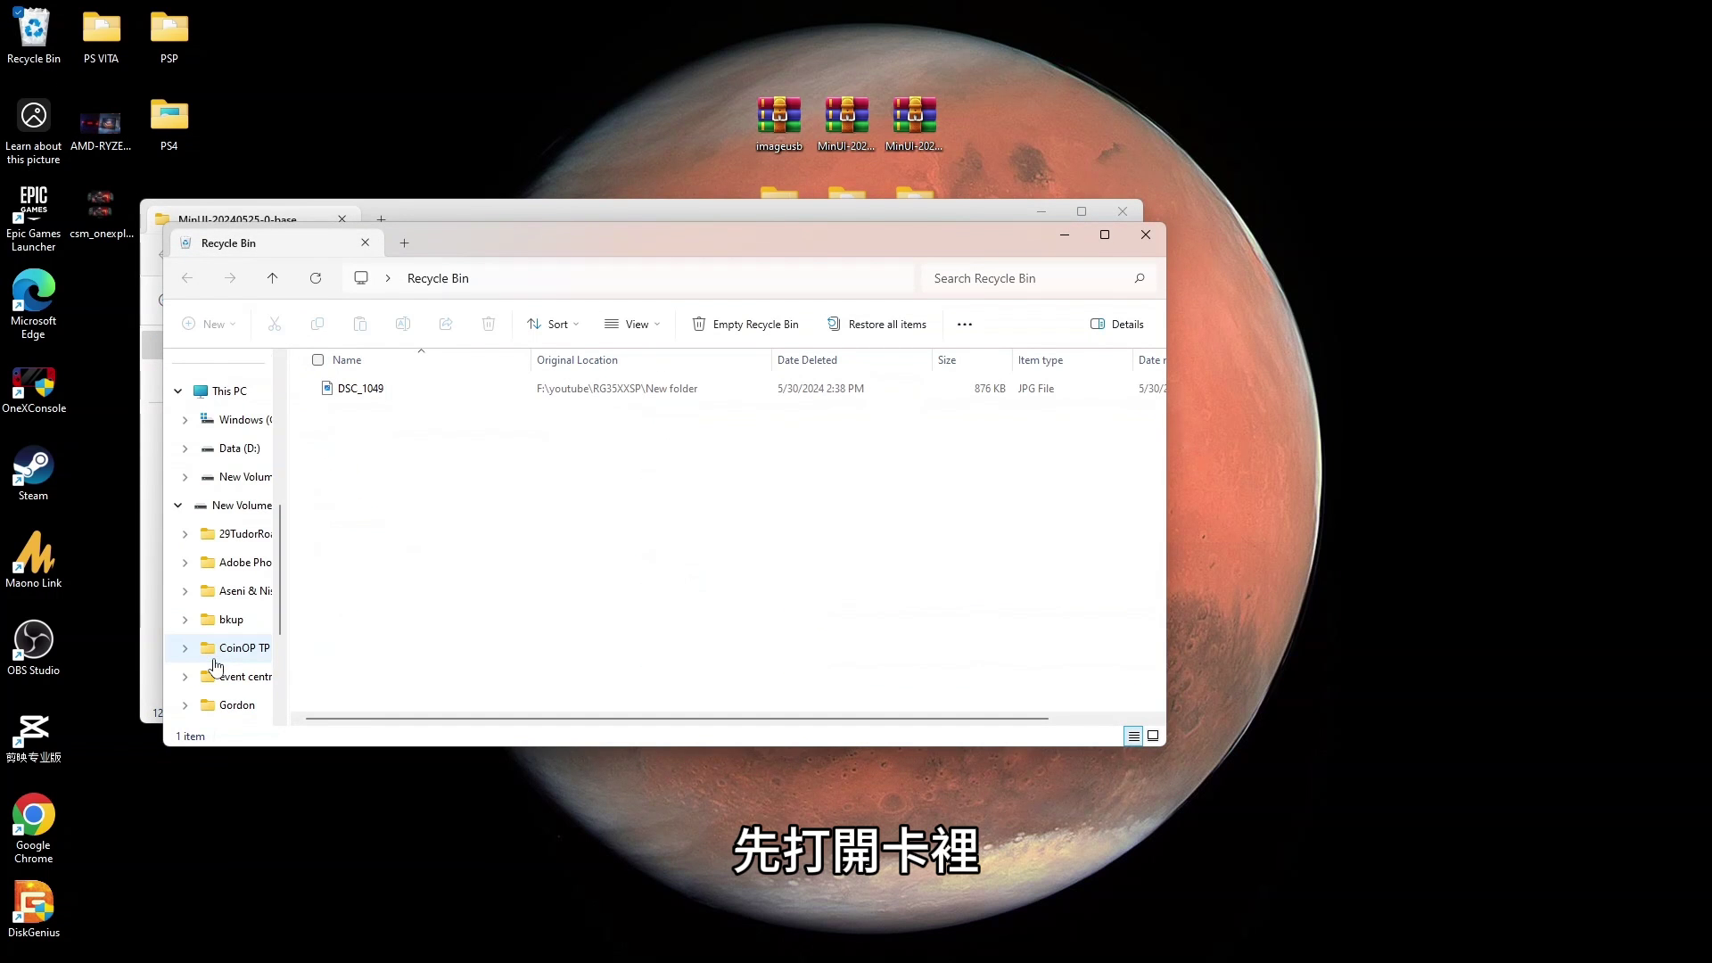
{"action": "left_click", "coordinate": [229, 562]}
{"action": "left_click_drag", "start_coordinate": [843, 250], "coordinate": [1290, 350]}
{"action": "left_click", "coordinate": [784, 212]}
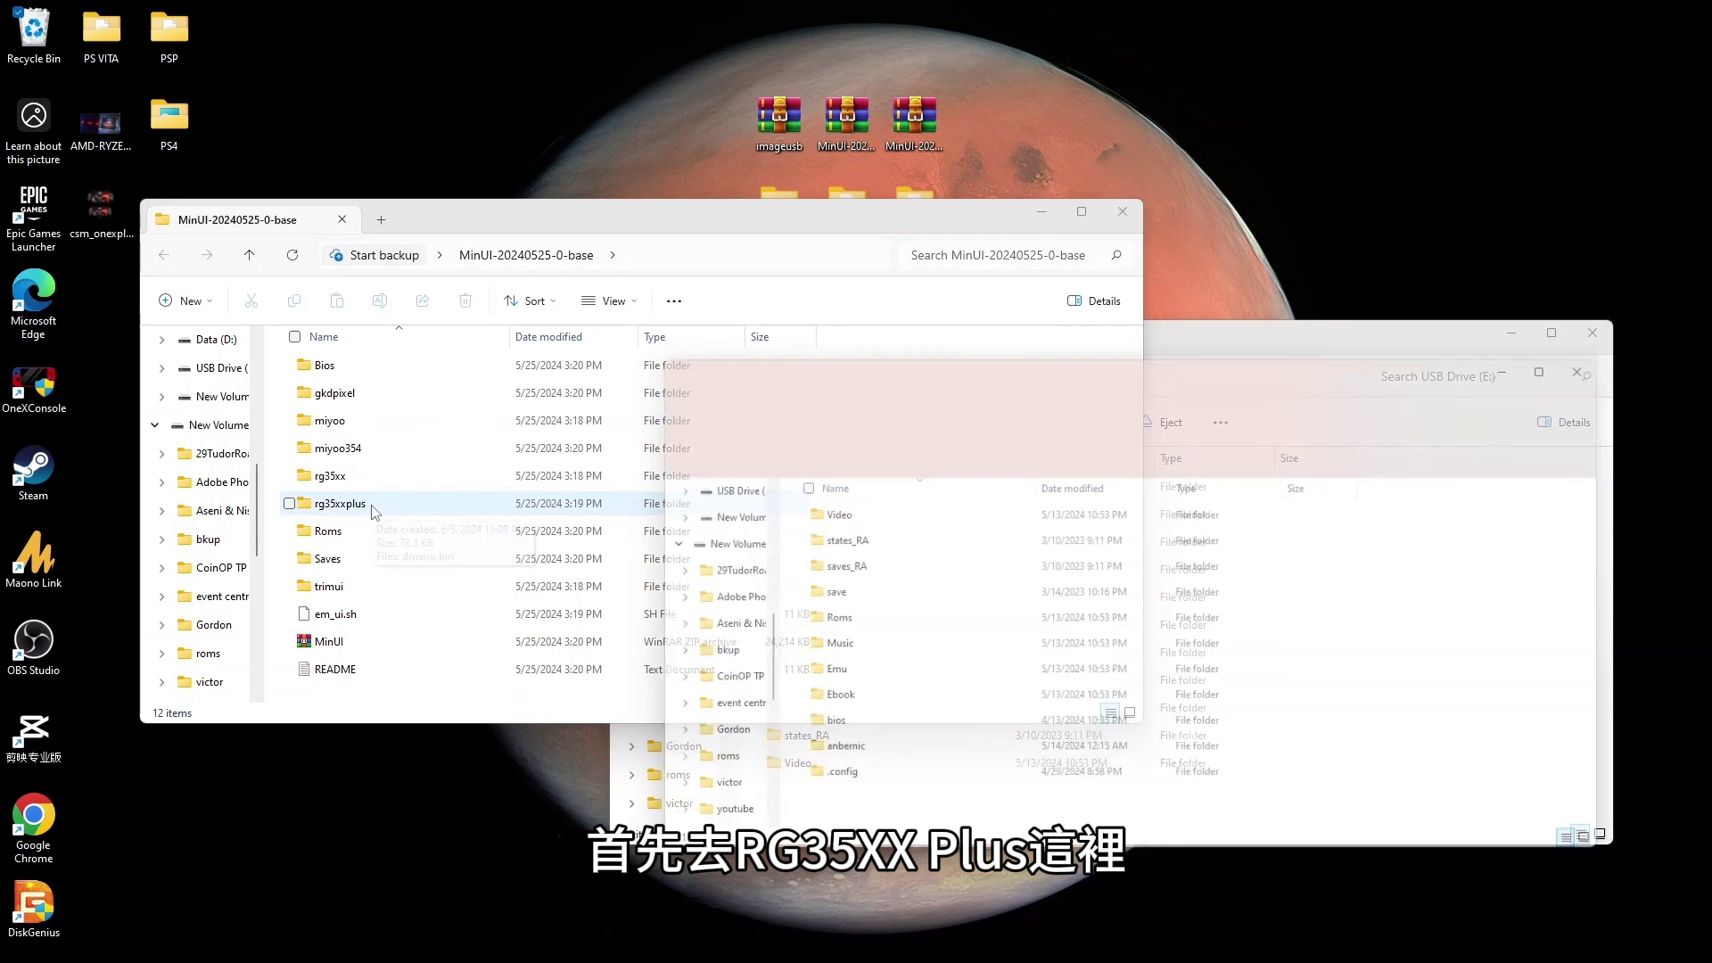
Copy dmenu.bin from the base package's rg35xxplus folder to the root of USB Drive (E:)
{"action": "double_click", "coordinate": [372, 508]}
{"action": "left_click", "coordinate": [1330, 362]}
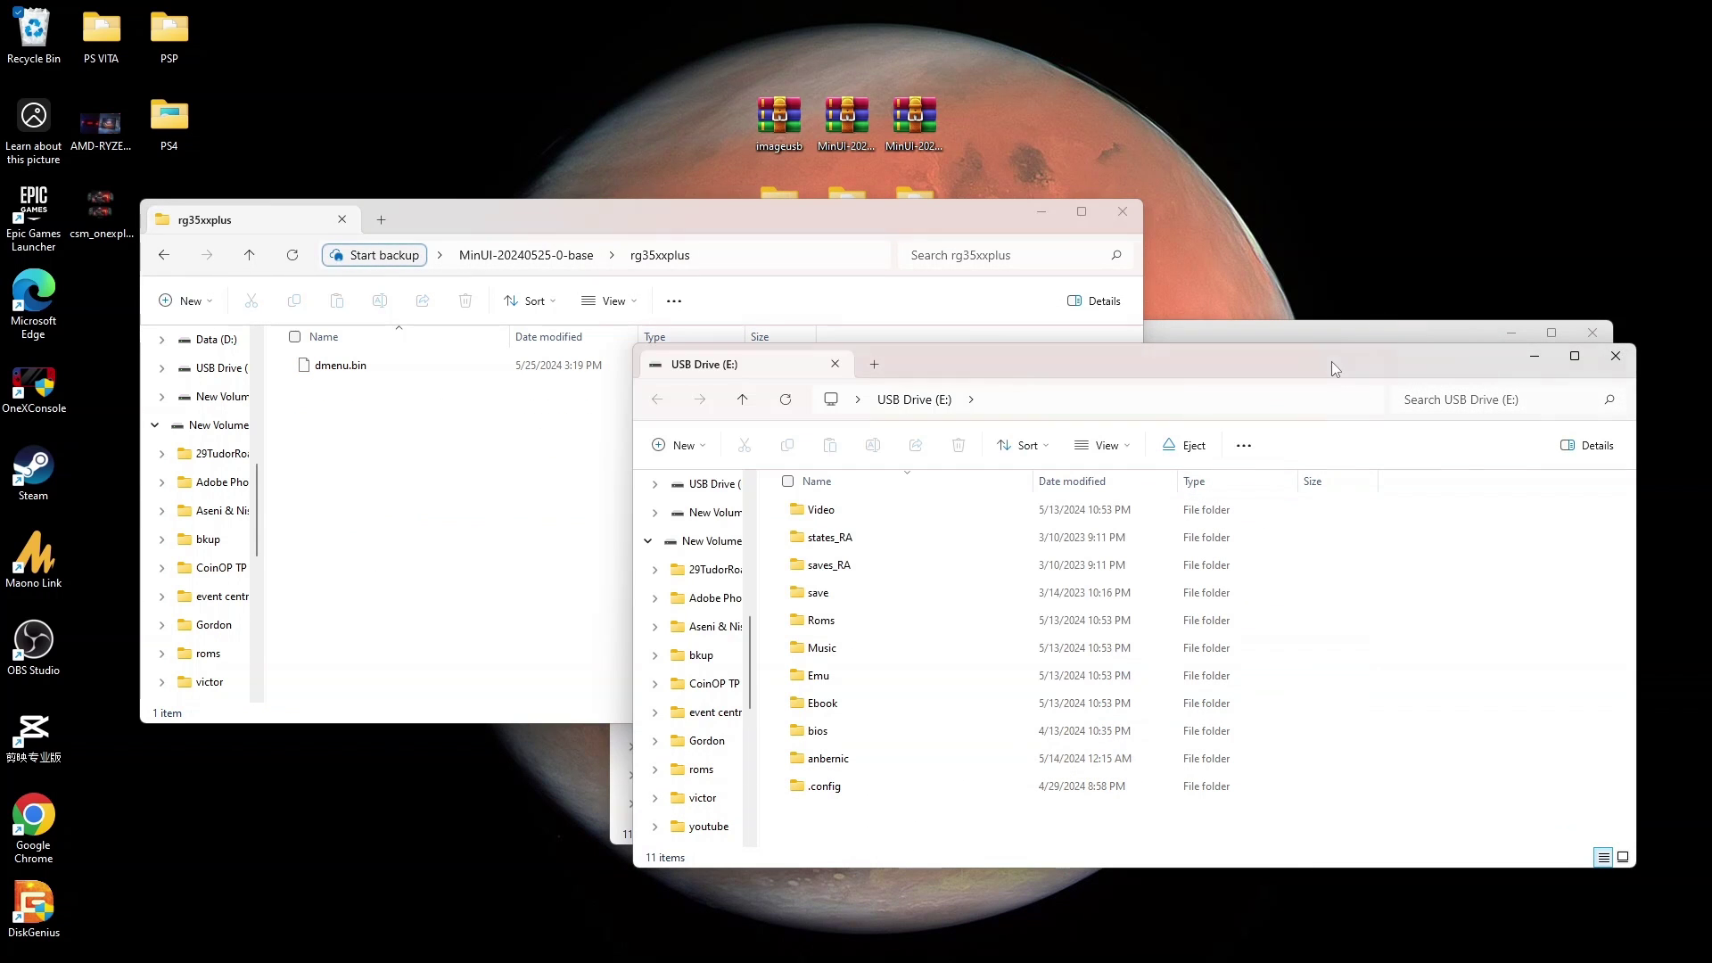
{"action": "left_click", "coordinate": [338, 407]}
{"action": "left_click_drag", "start_coordinate": [341, 365], "coordinate": [1437, 836]}
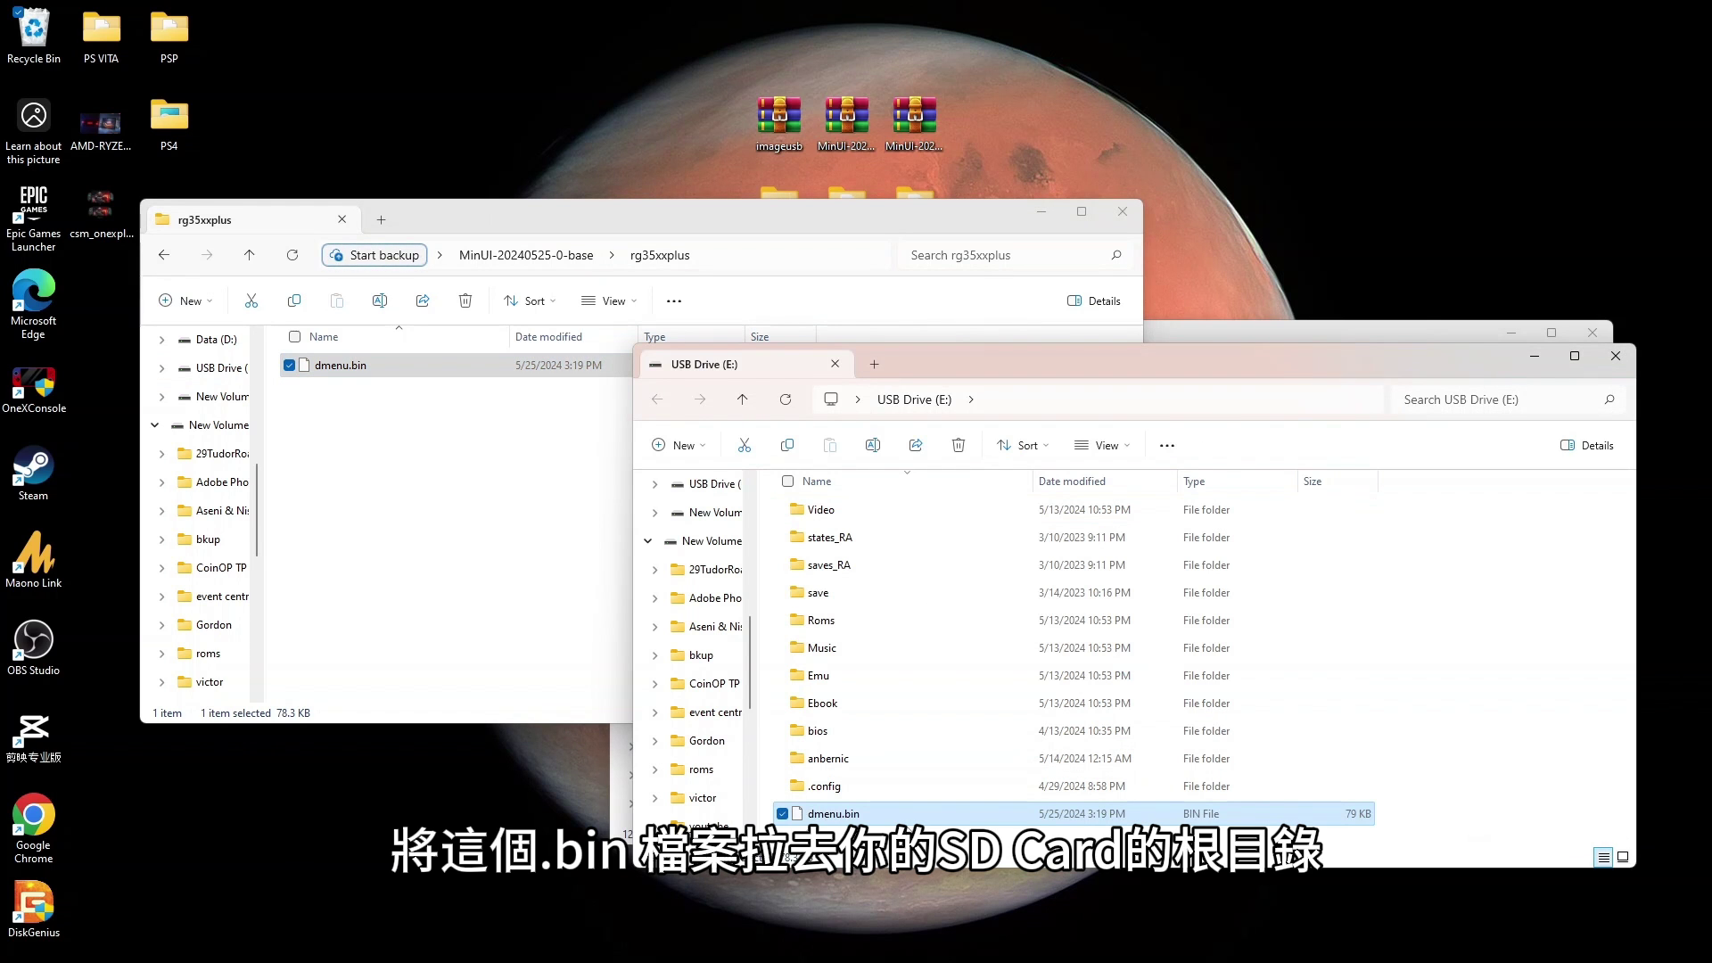
Return to the MinUI-20240525-0-base folder and copy the MinUI zip archive to the root of USB Drive (E:)
{"action": "left_click", "coordinate": [513, 577]}
{"action": "left_click", "coordinate": [526, 255]}
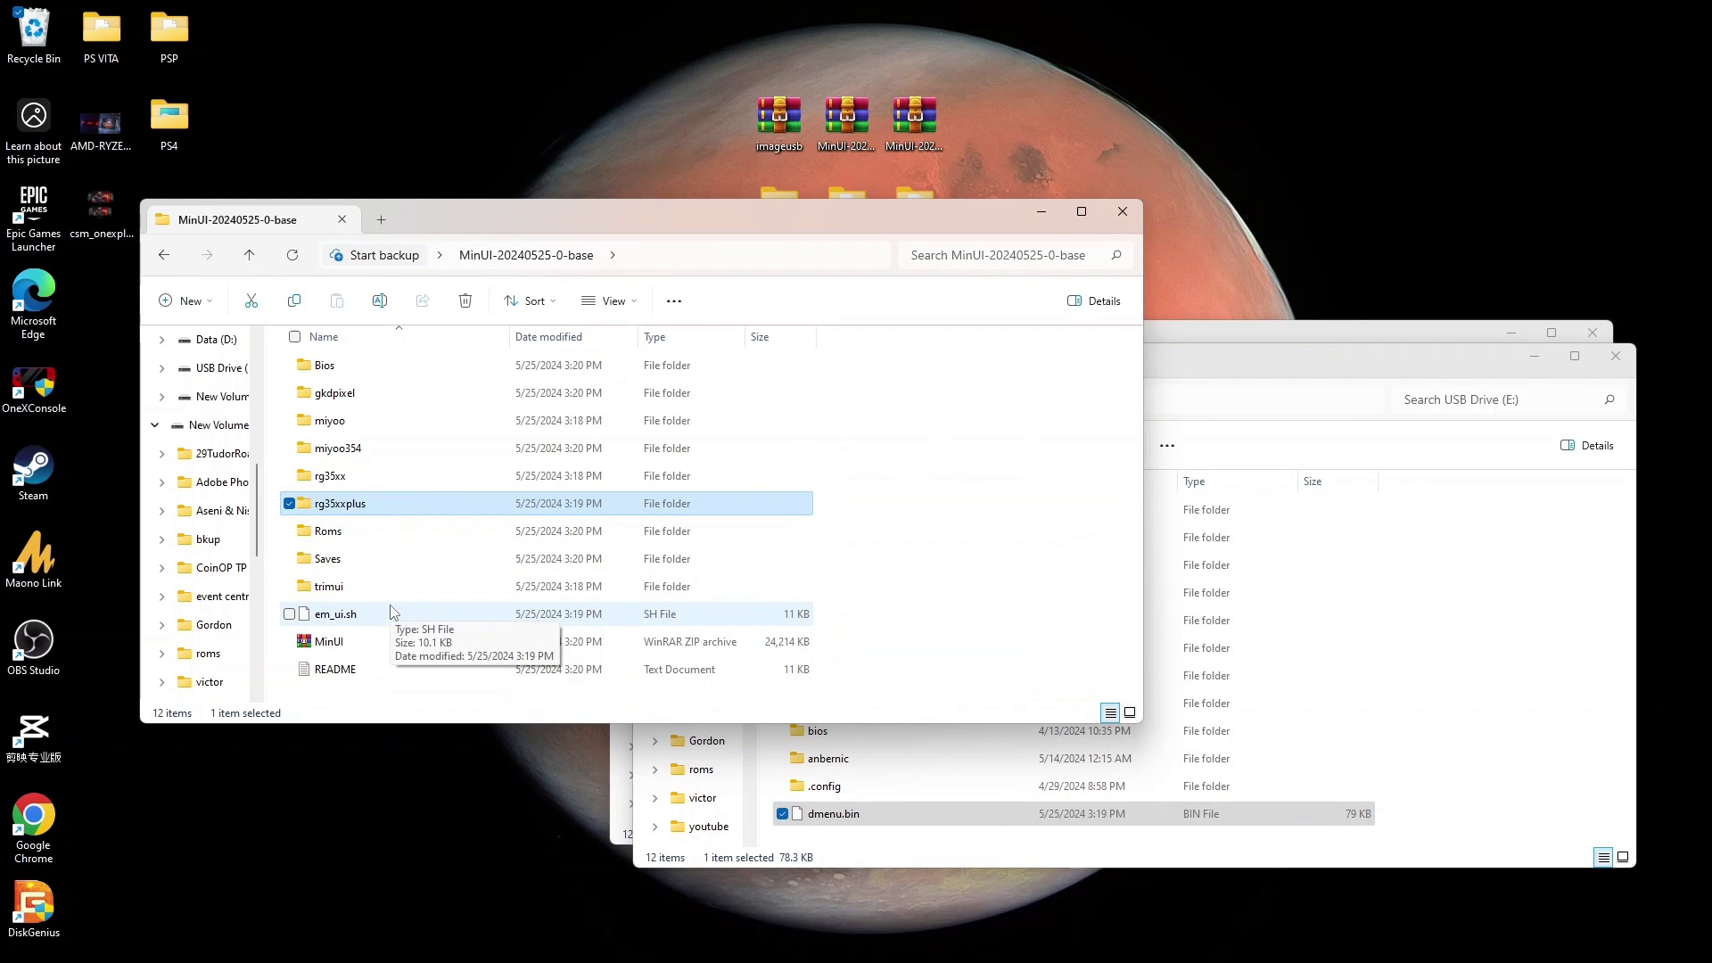
{"action": "left_click_drag", "start_coordinate": [339, 648], "coordinate": [1476, 813]}
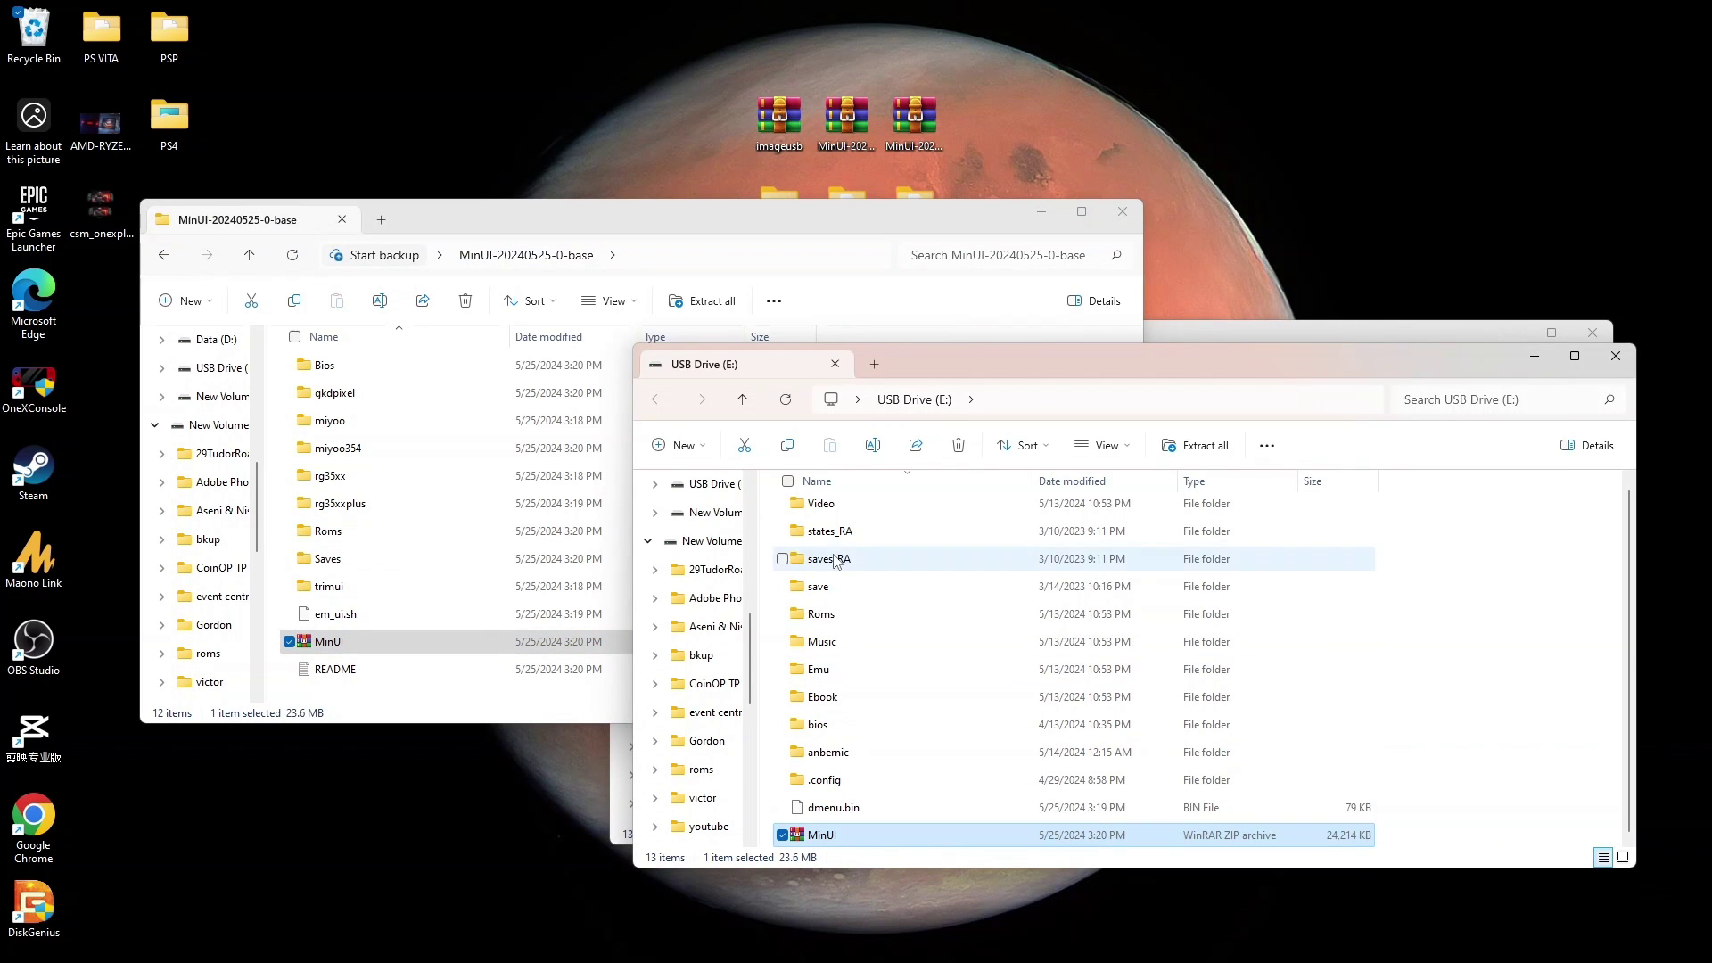
Check the existing Roms folder on USB Drive (E:) and rename it to Roms2
{"action": "double_click", "coordinate": [836, 617]}
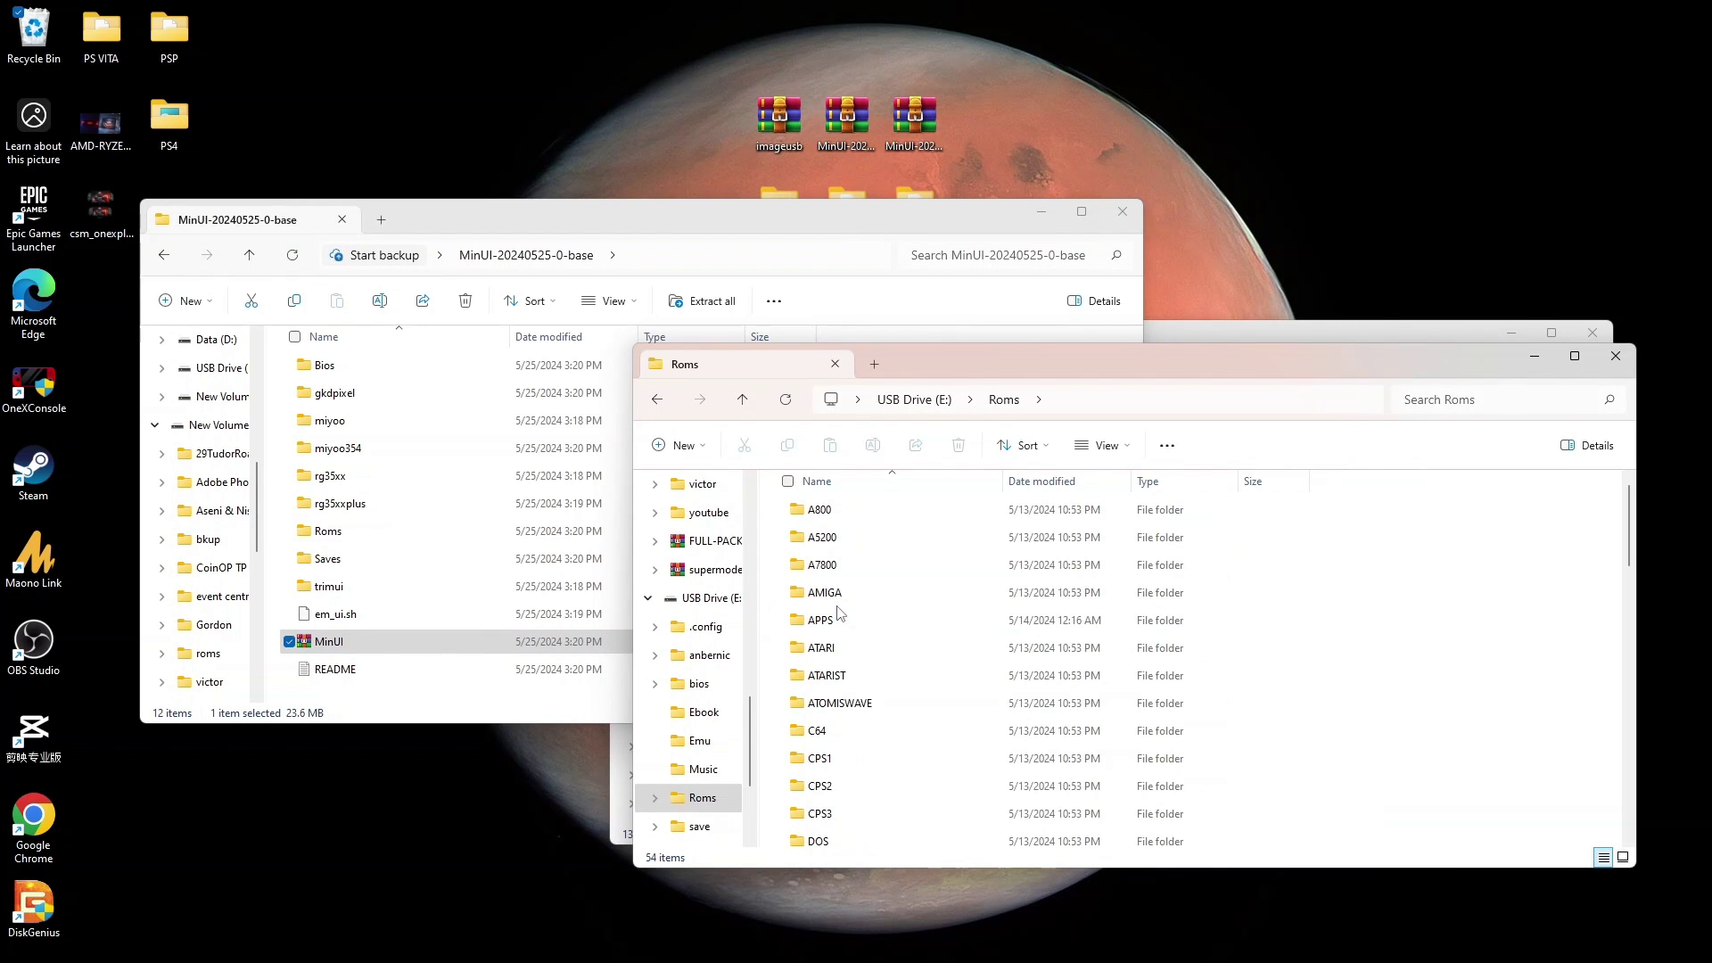
{"action": "left_click", "coordinate": [914, 398]}
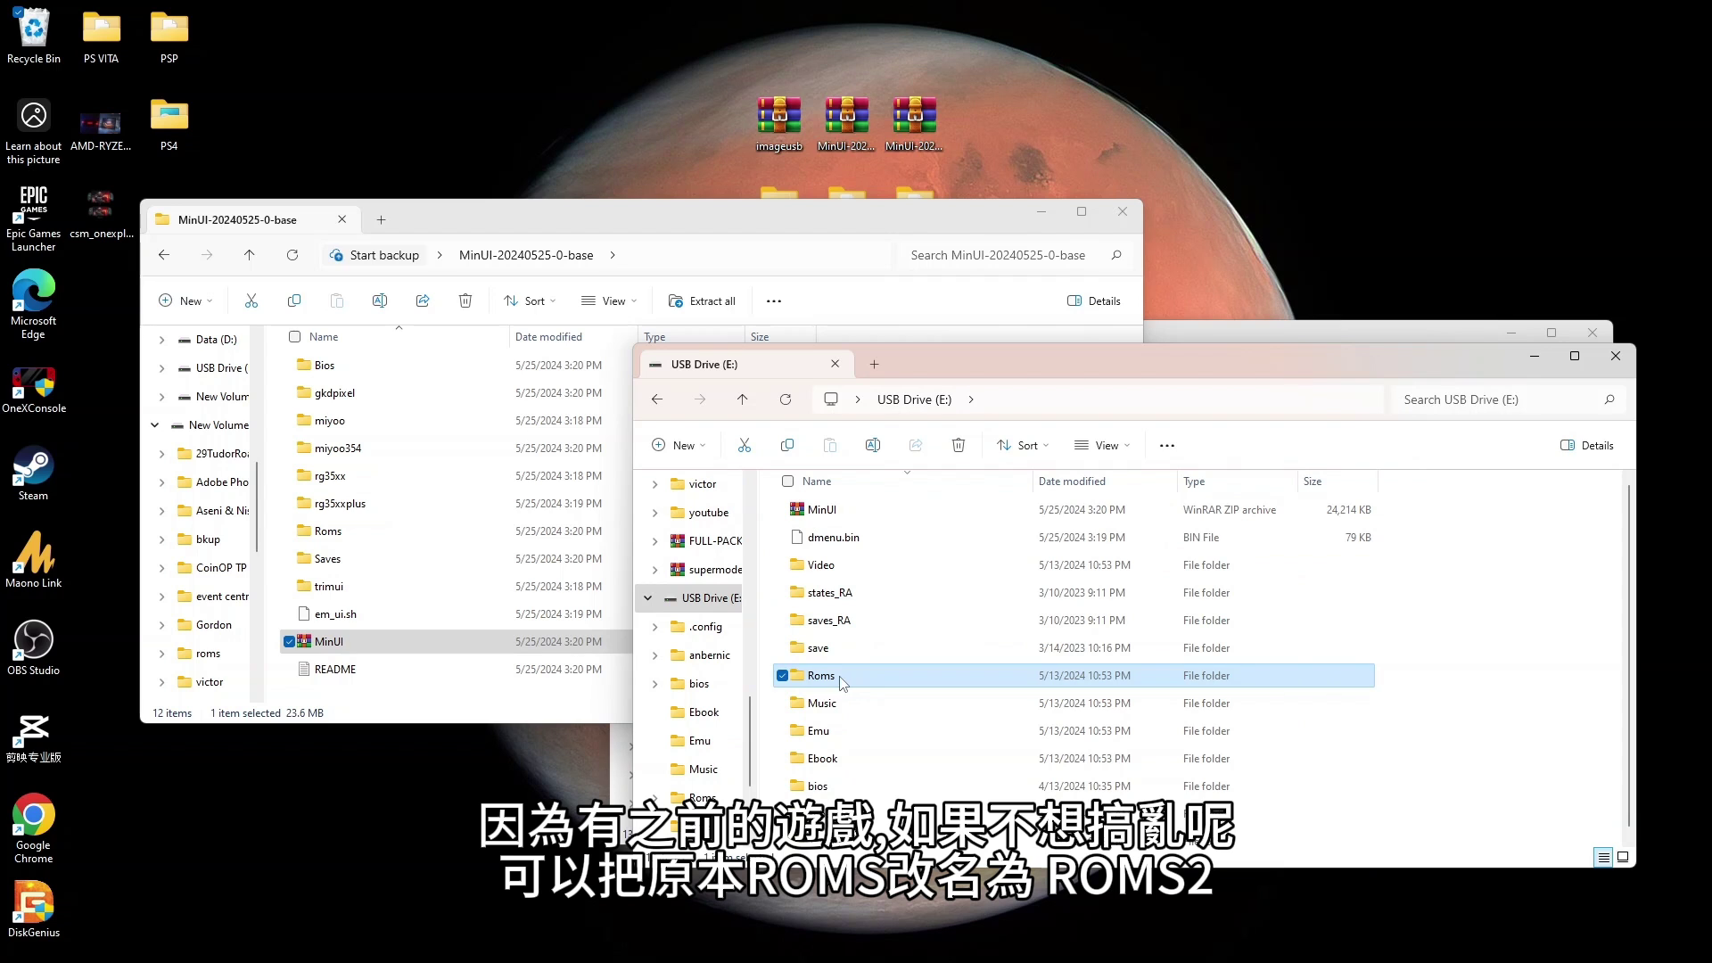
{"action": "left_click", "coordinate": [840, 678]}
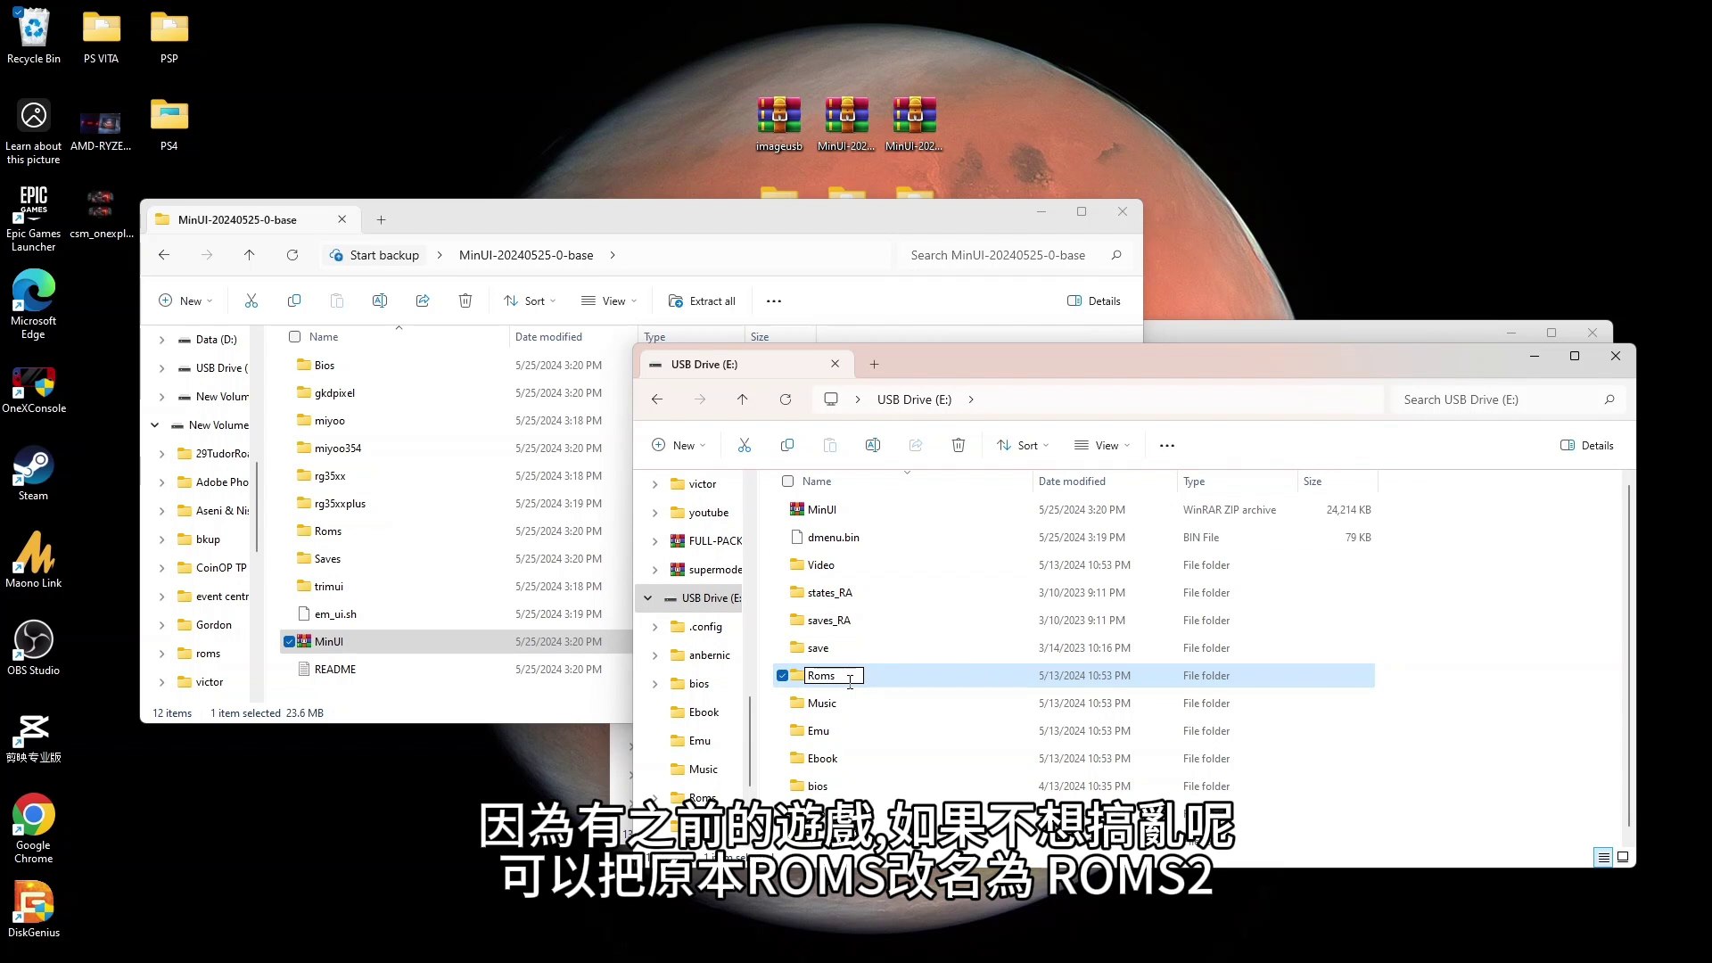
{"action": "type", "text": "2"}
{"action": "left_click", "coordinate": [1470, 683]}
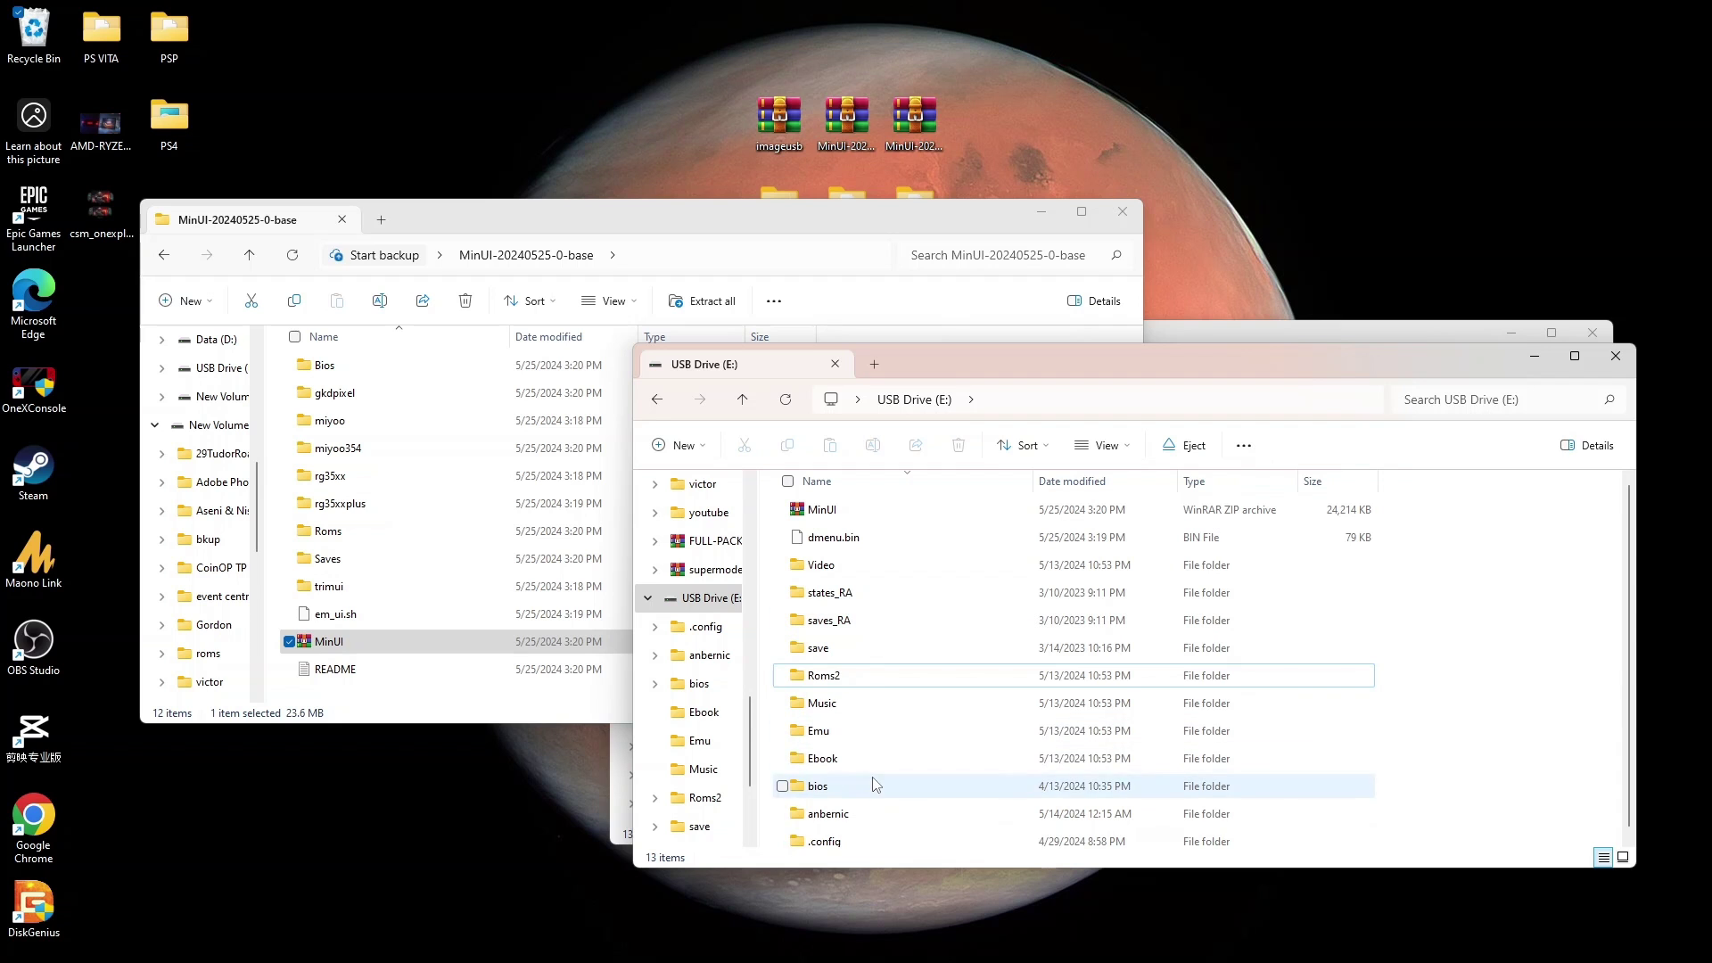
Copy all the folders inside the base package's Bios folder into the bios folder on USB Drive (E:), and return to the drive's root
{"action": "double_click", "coordinate": [367, 366]}
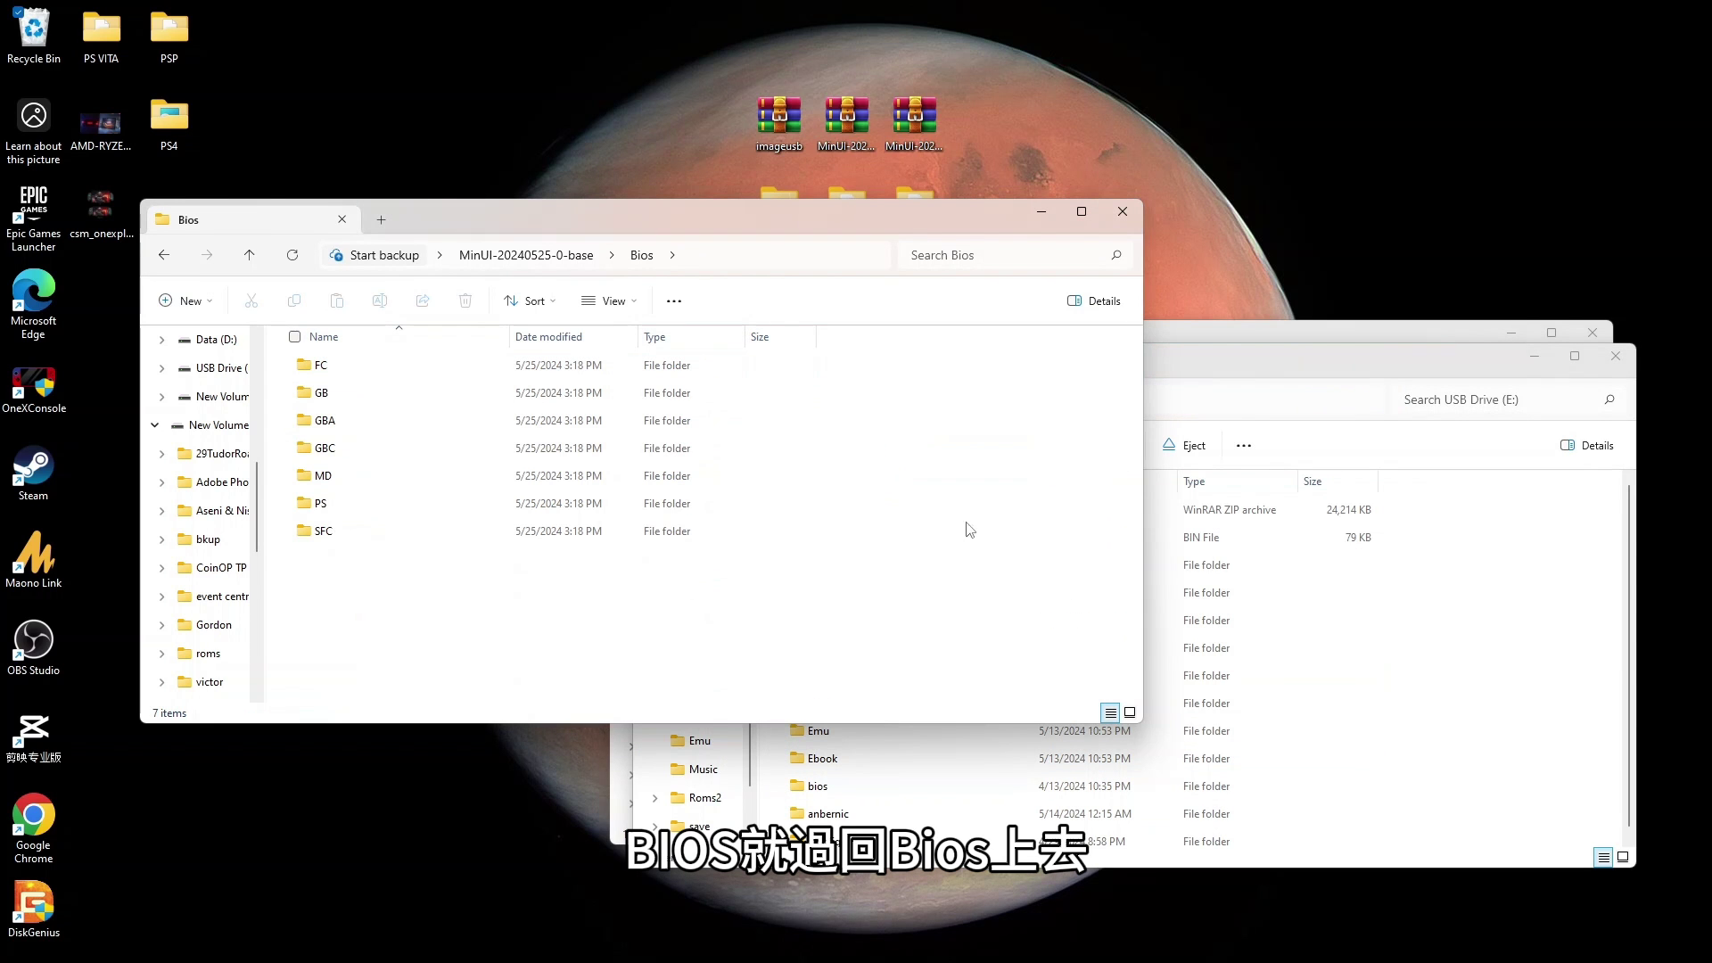
{"action": "double_click", "coordinate": [818, 785]}
{"action": "left_click_drag", "start_coordinate": [390, 562], "coordinate": [339, 366]}
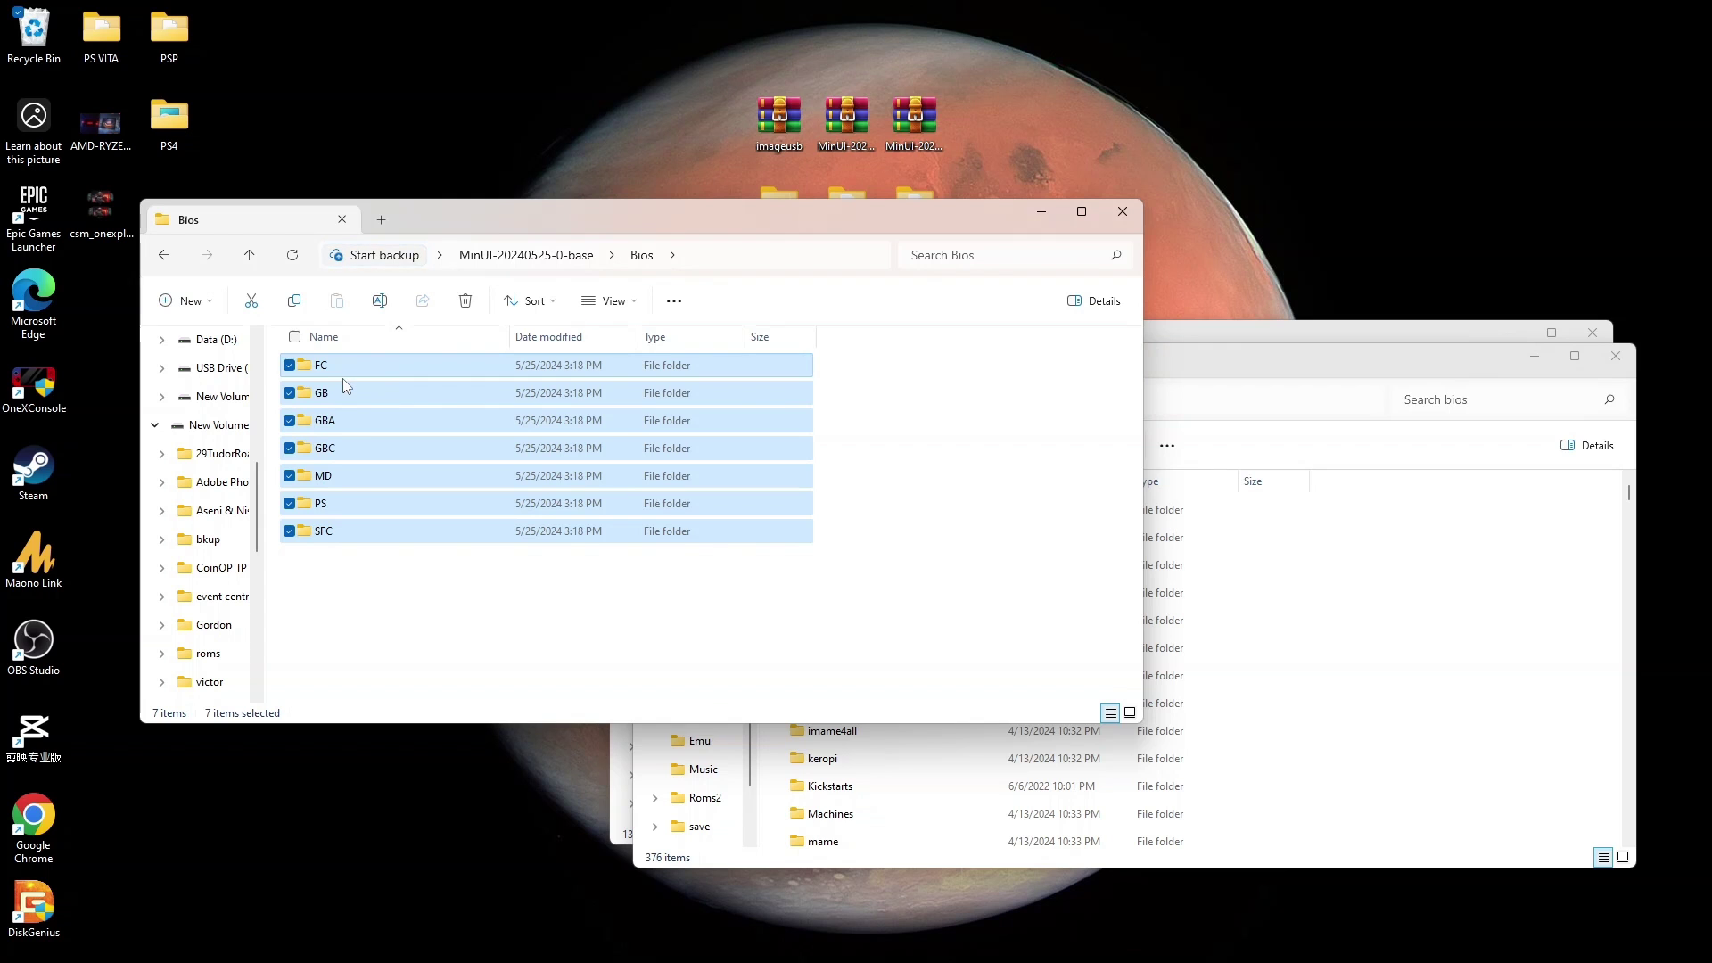
{"action": "left_click", "coordinate": [1567, 707]}
{"action": "scroll", "coordinate": [1073, 707], "scroll_direction": "down", "scroll_amount": 5}
{"action": "scroll", "coordinate": [1073, 707], "scroll_direction": "up", "scroll_amount": 5}
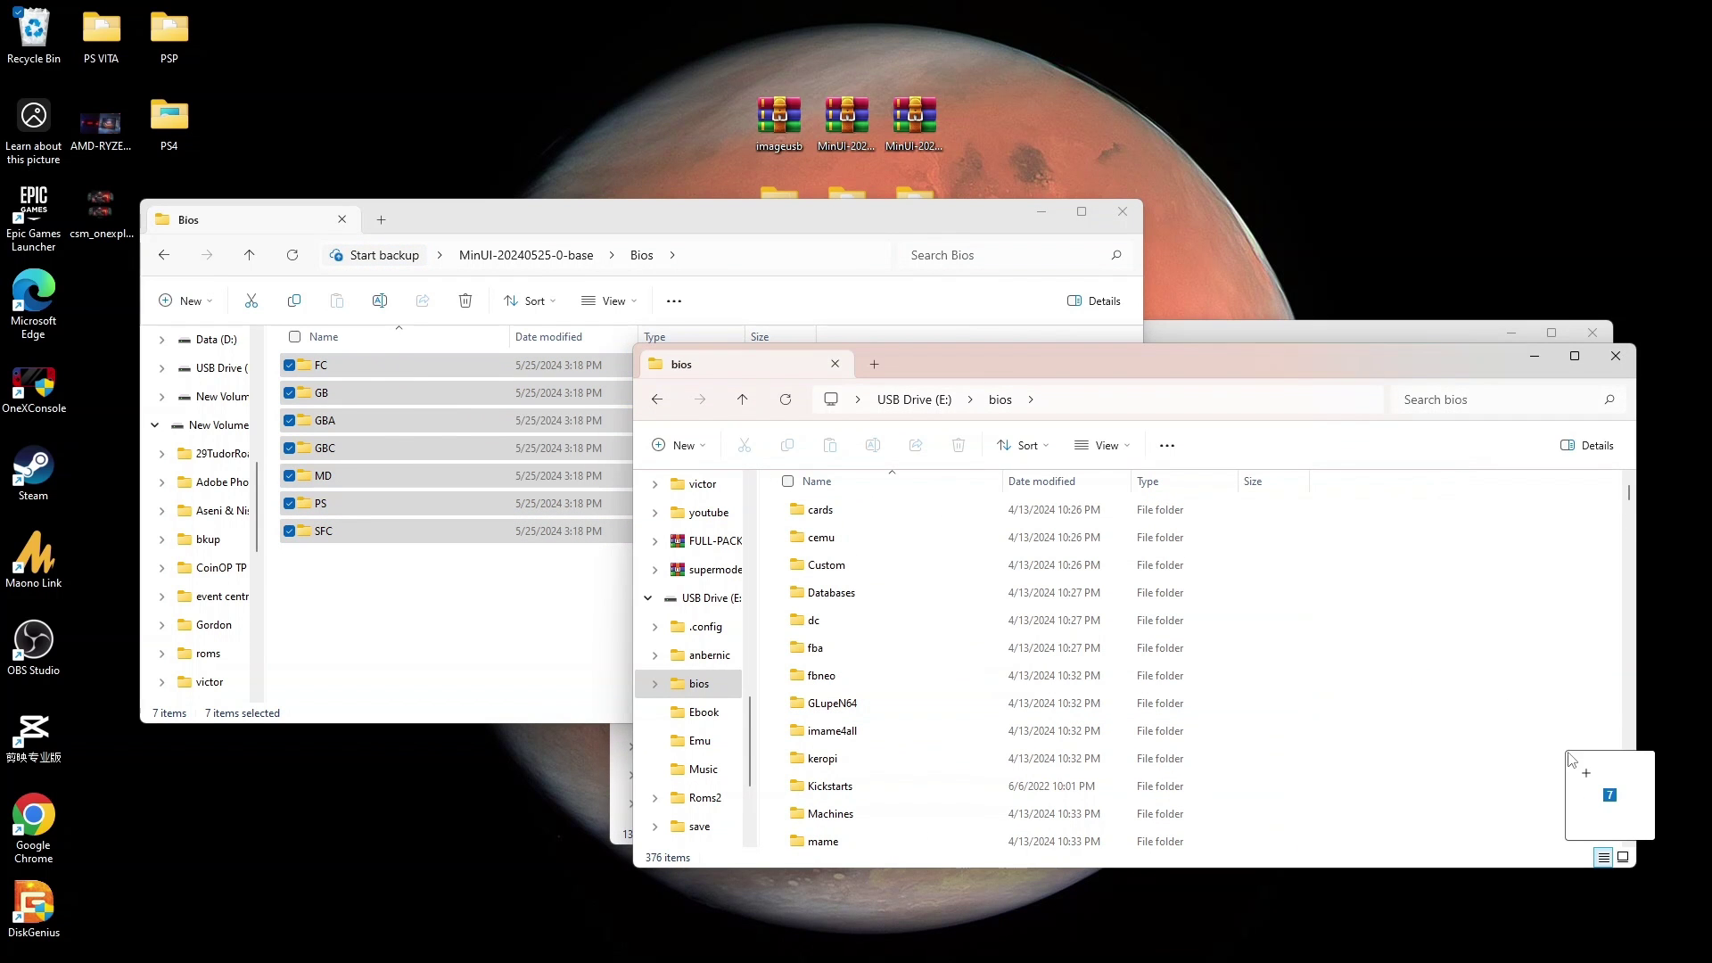
{"action": "key", "text": "ctrl+v"}
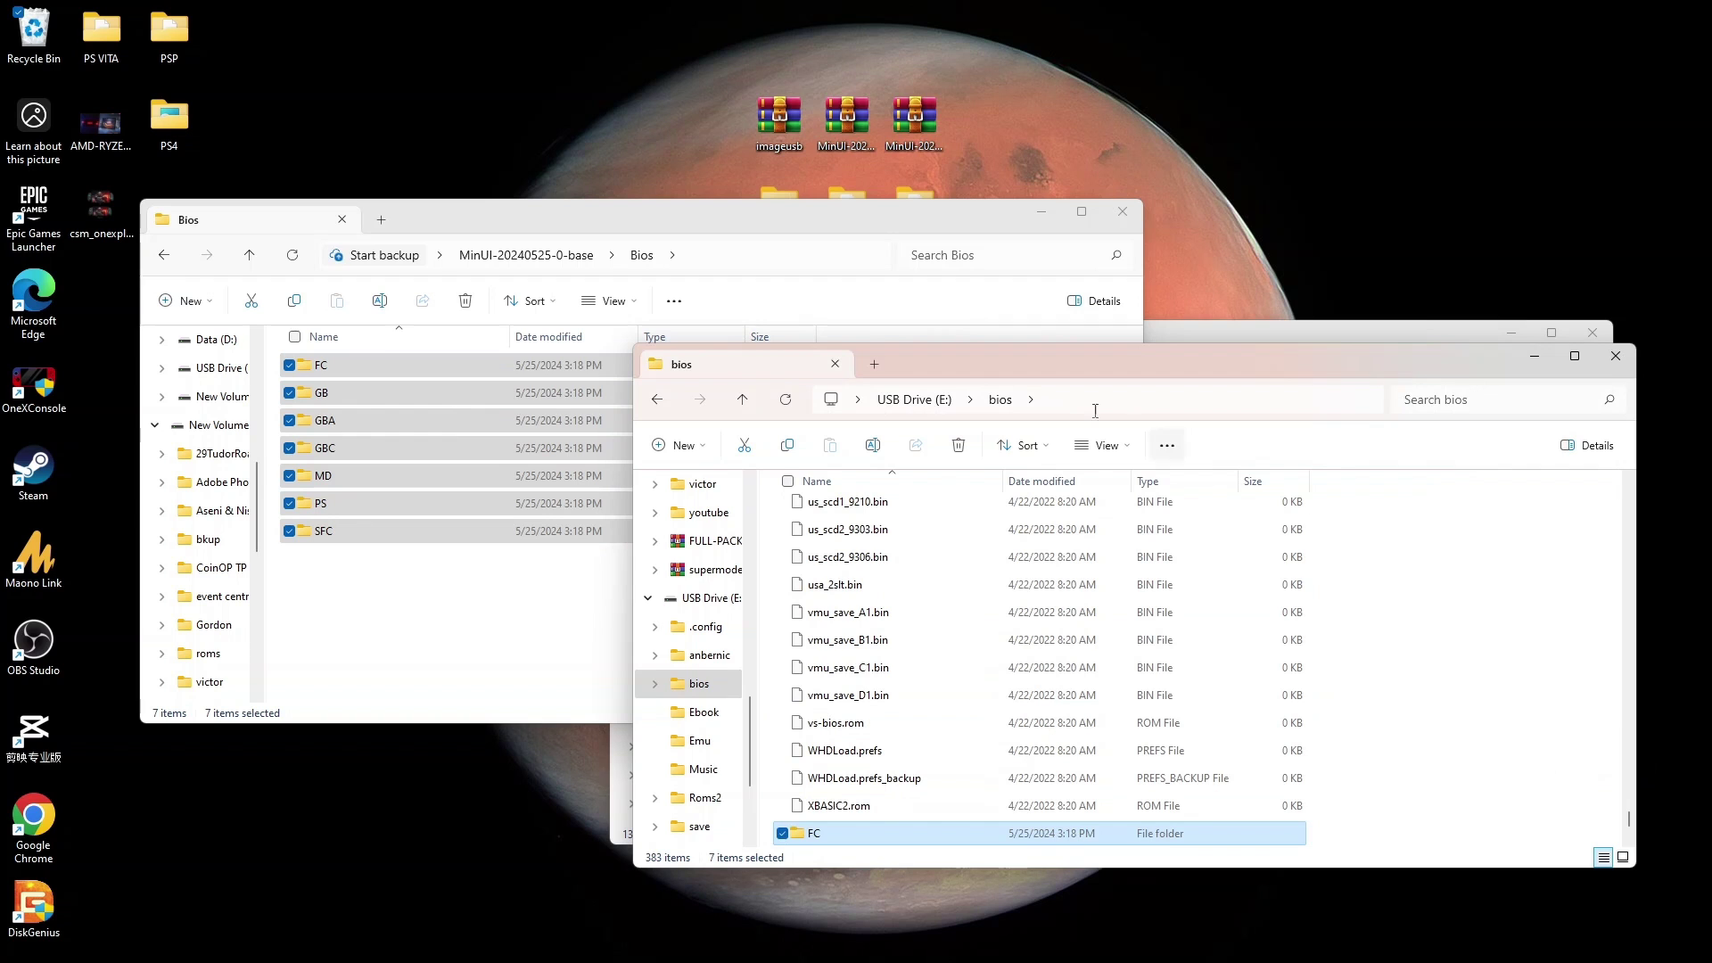
{"action": "left_click", "coordinate": [915, 400]}
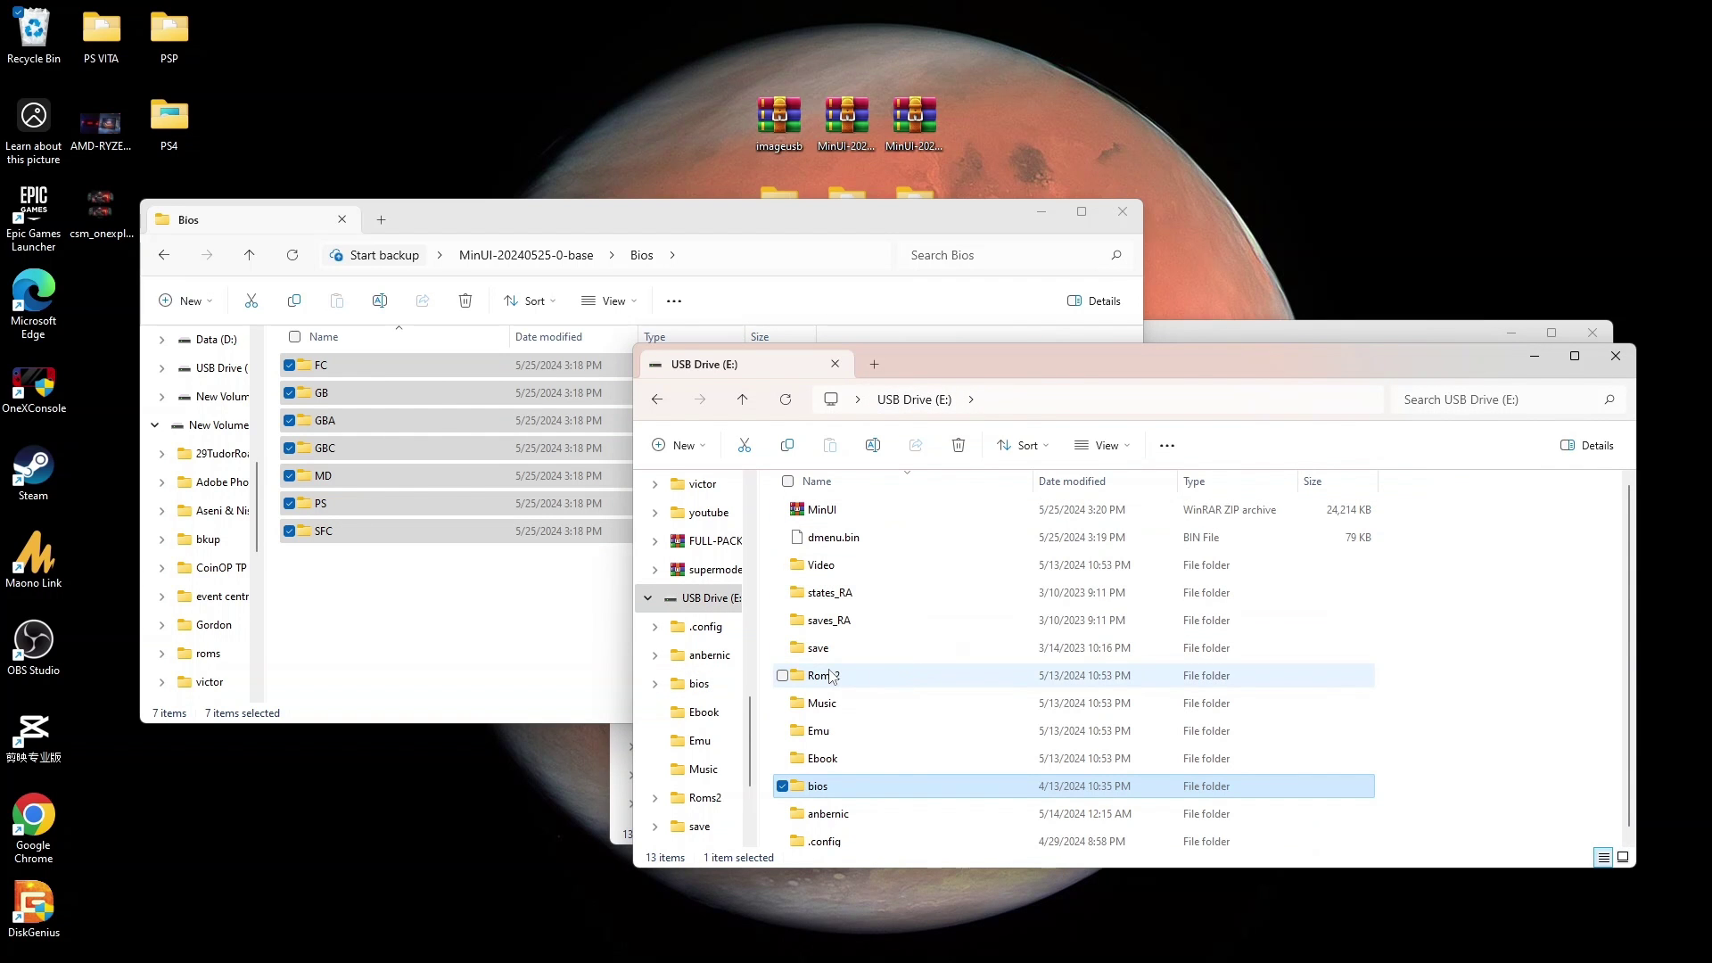
Return to the MinUI-20240525-0-base folder, check its Roms folder, and copy that folder to the root of USB Drive (E:)
{"action": "left_click", "coordinate": [443, 630]}
{"action": "left_click", "coordinate": [552, 257]}
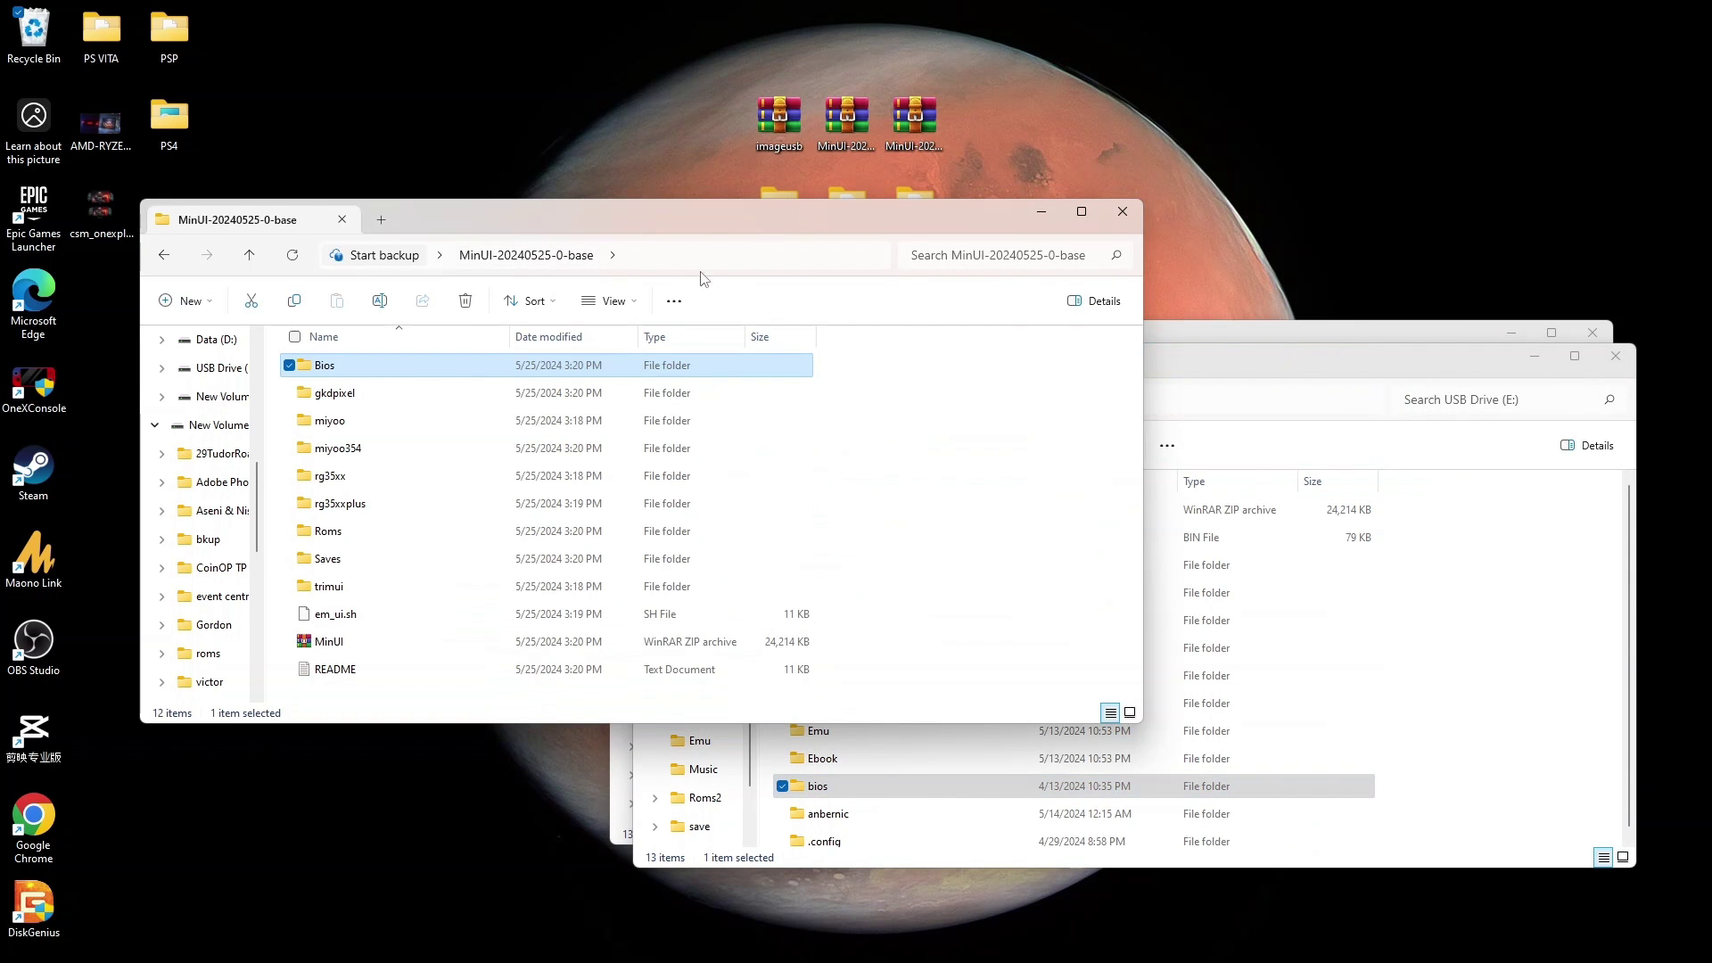
{"action": "left_click", "coordinate": [1210, 362]}
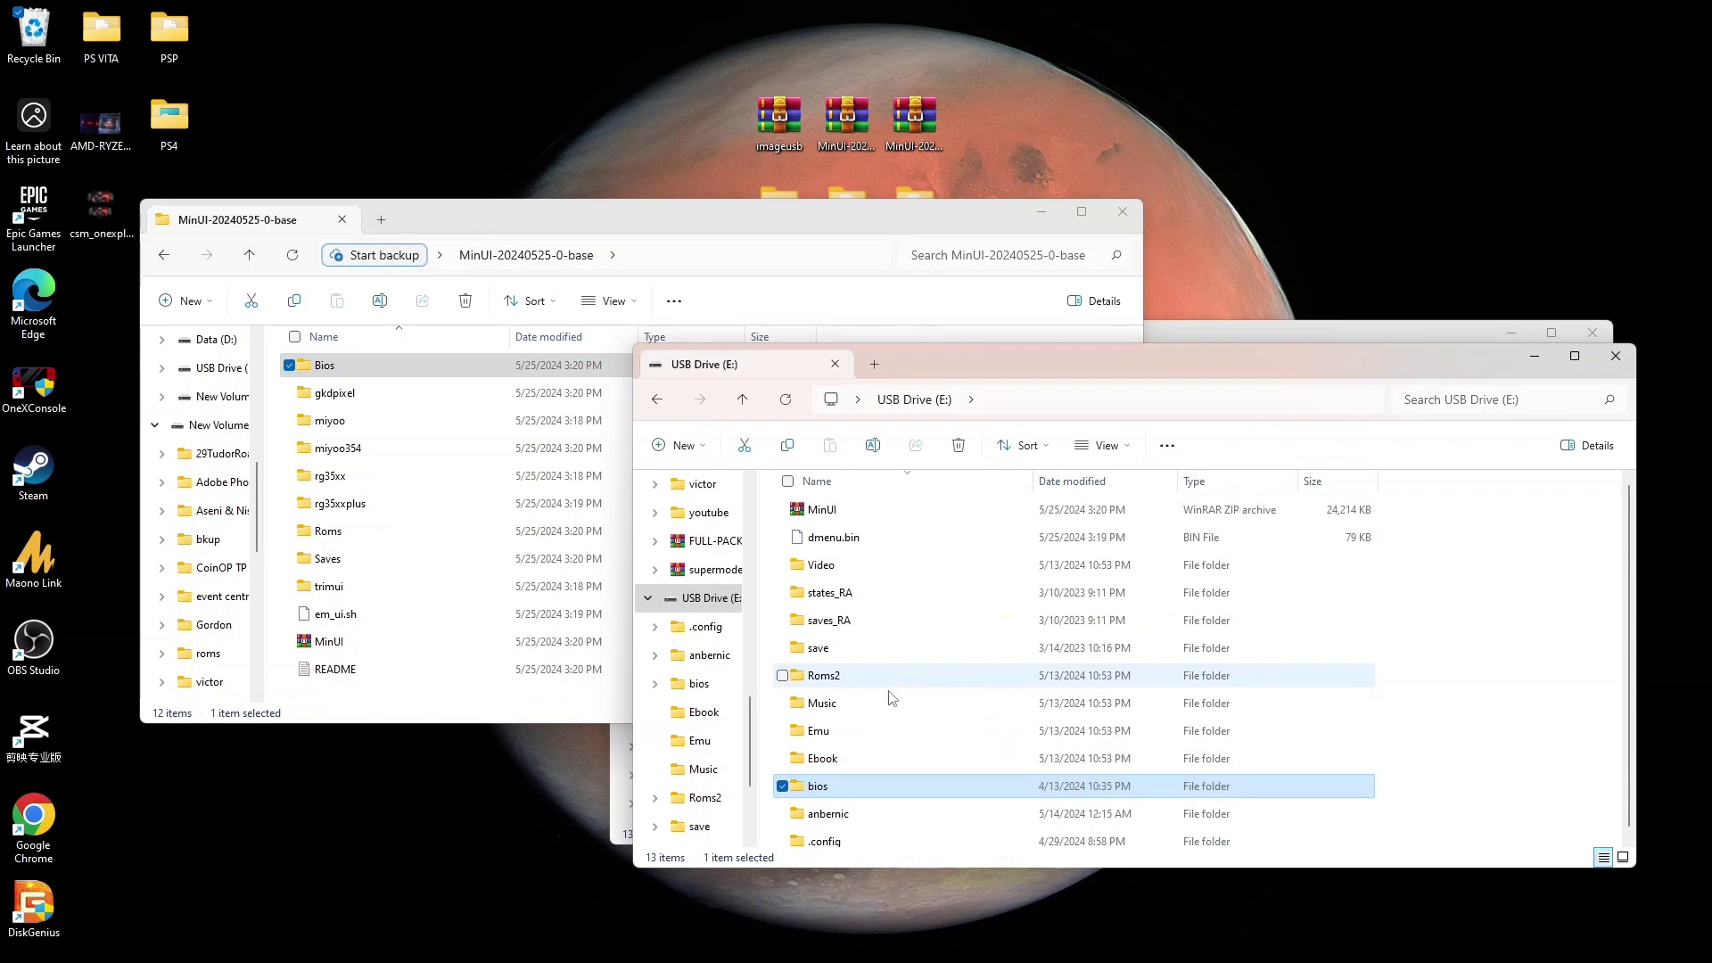
{"action": "left_click", "coordinate": [828, 678]}
{"action": "left_click", "coordinate": [838, 678]}
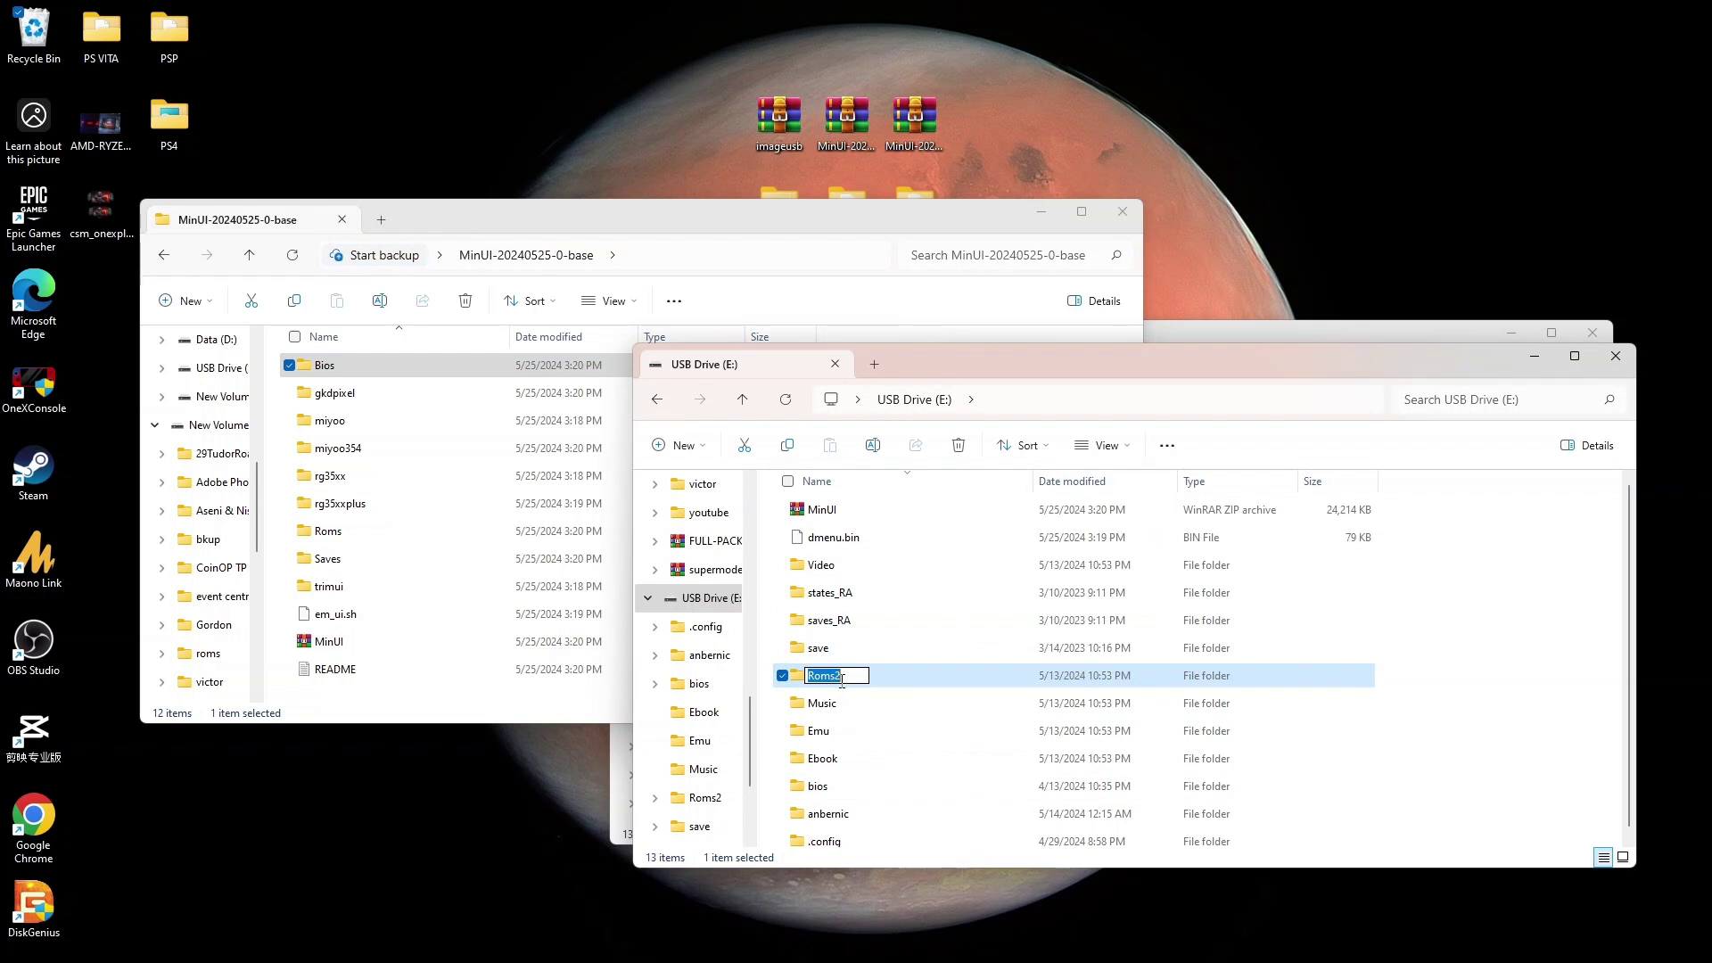
{"action": "left_click", "coordinate": [1516, 687]}
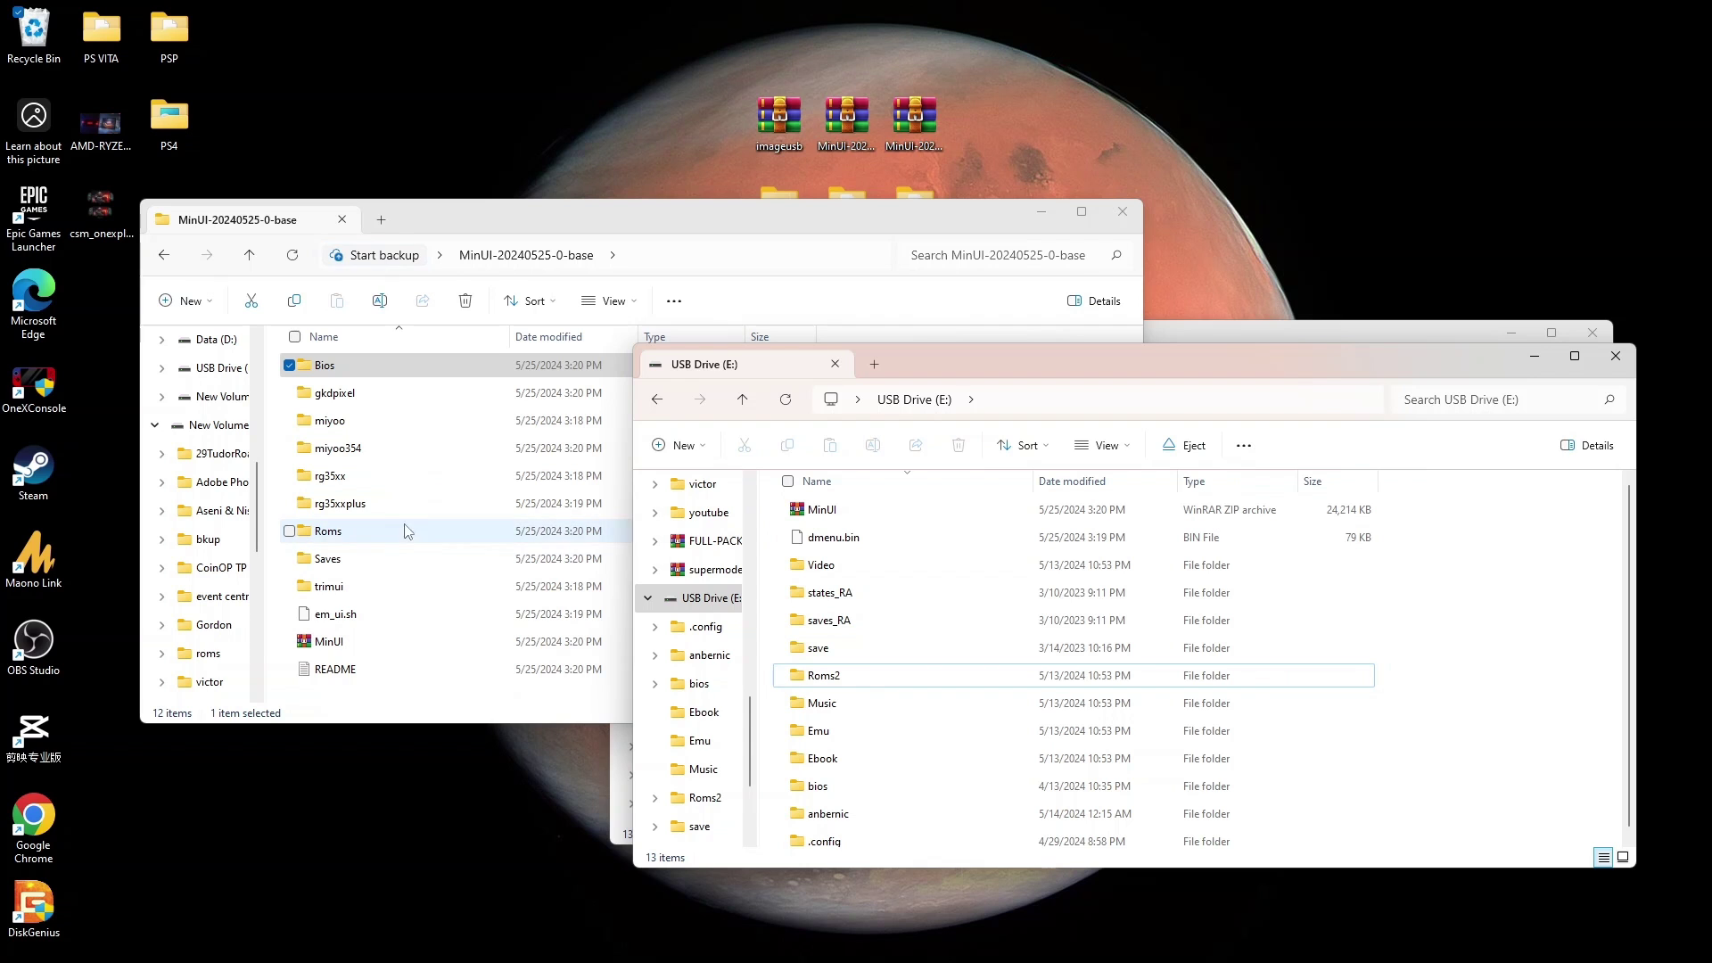
{"action": "double_click", "coordinate": [379, 533]}
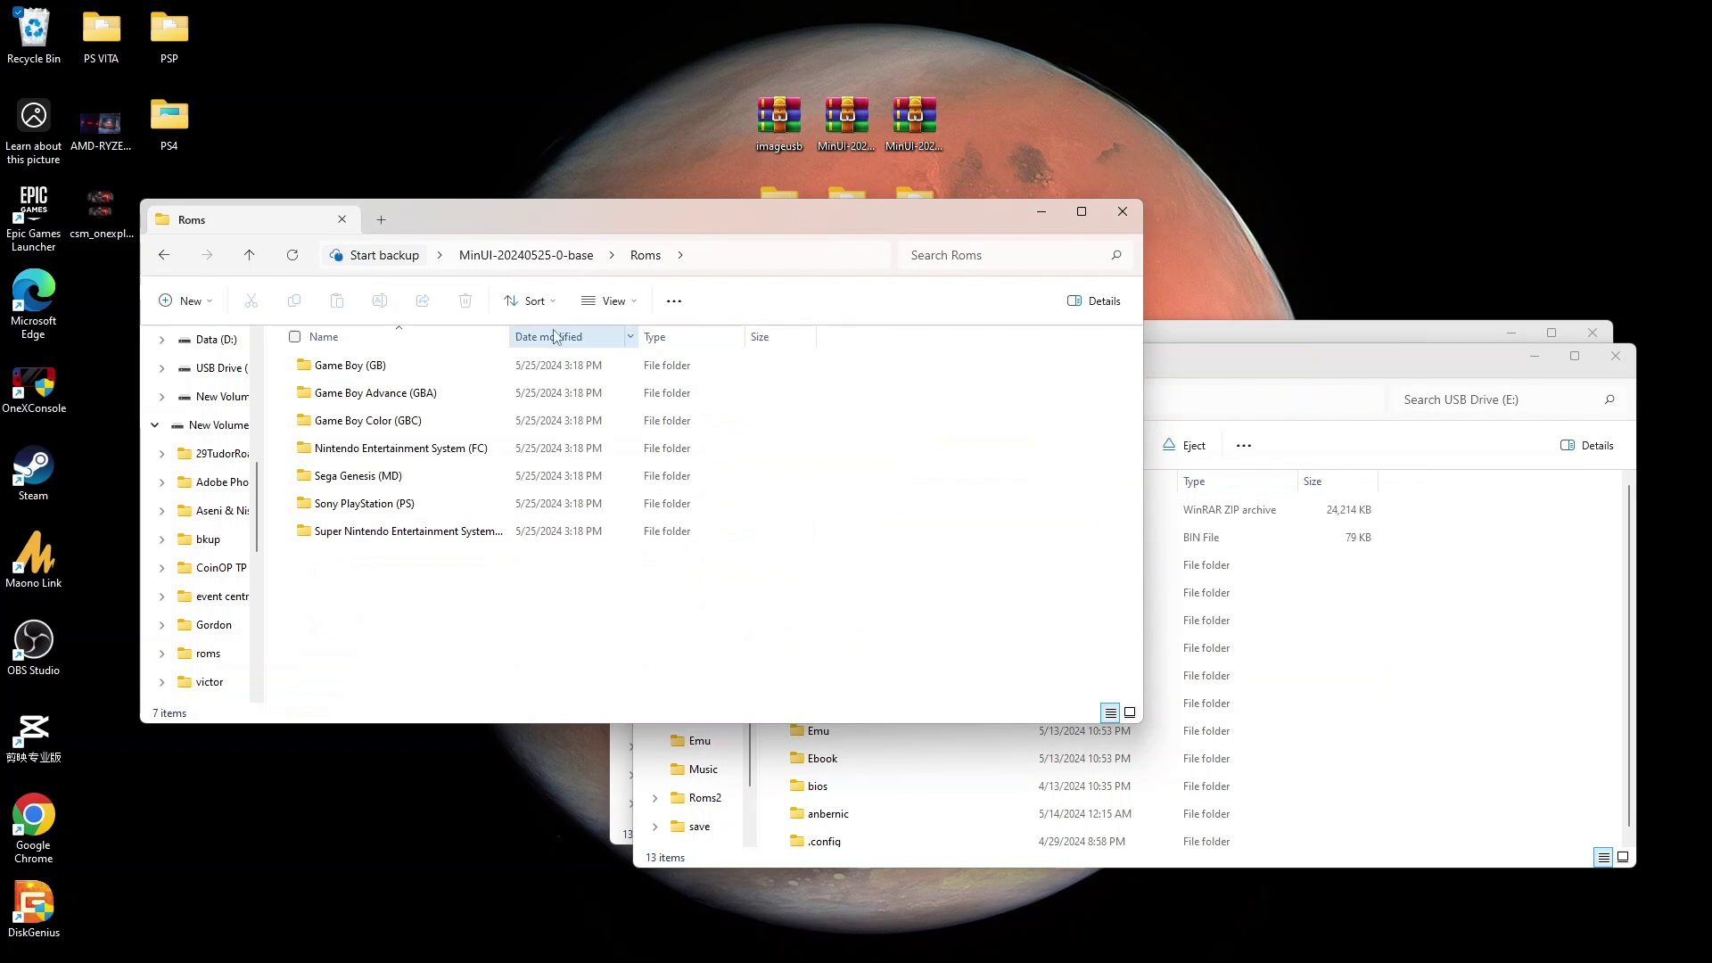
{"action": "left_click", "coordinate": [581, 259]}
{"action": "left_click_drag", "start_coordinate": [328, 532], "coordinate": [1440, 661]}
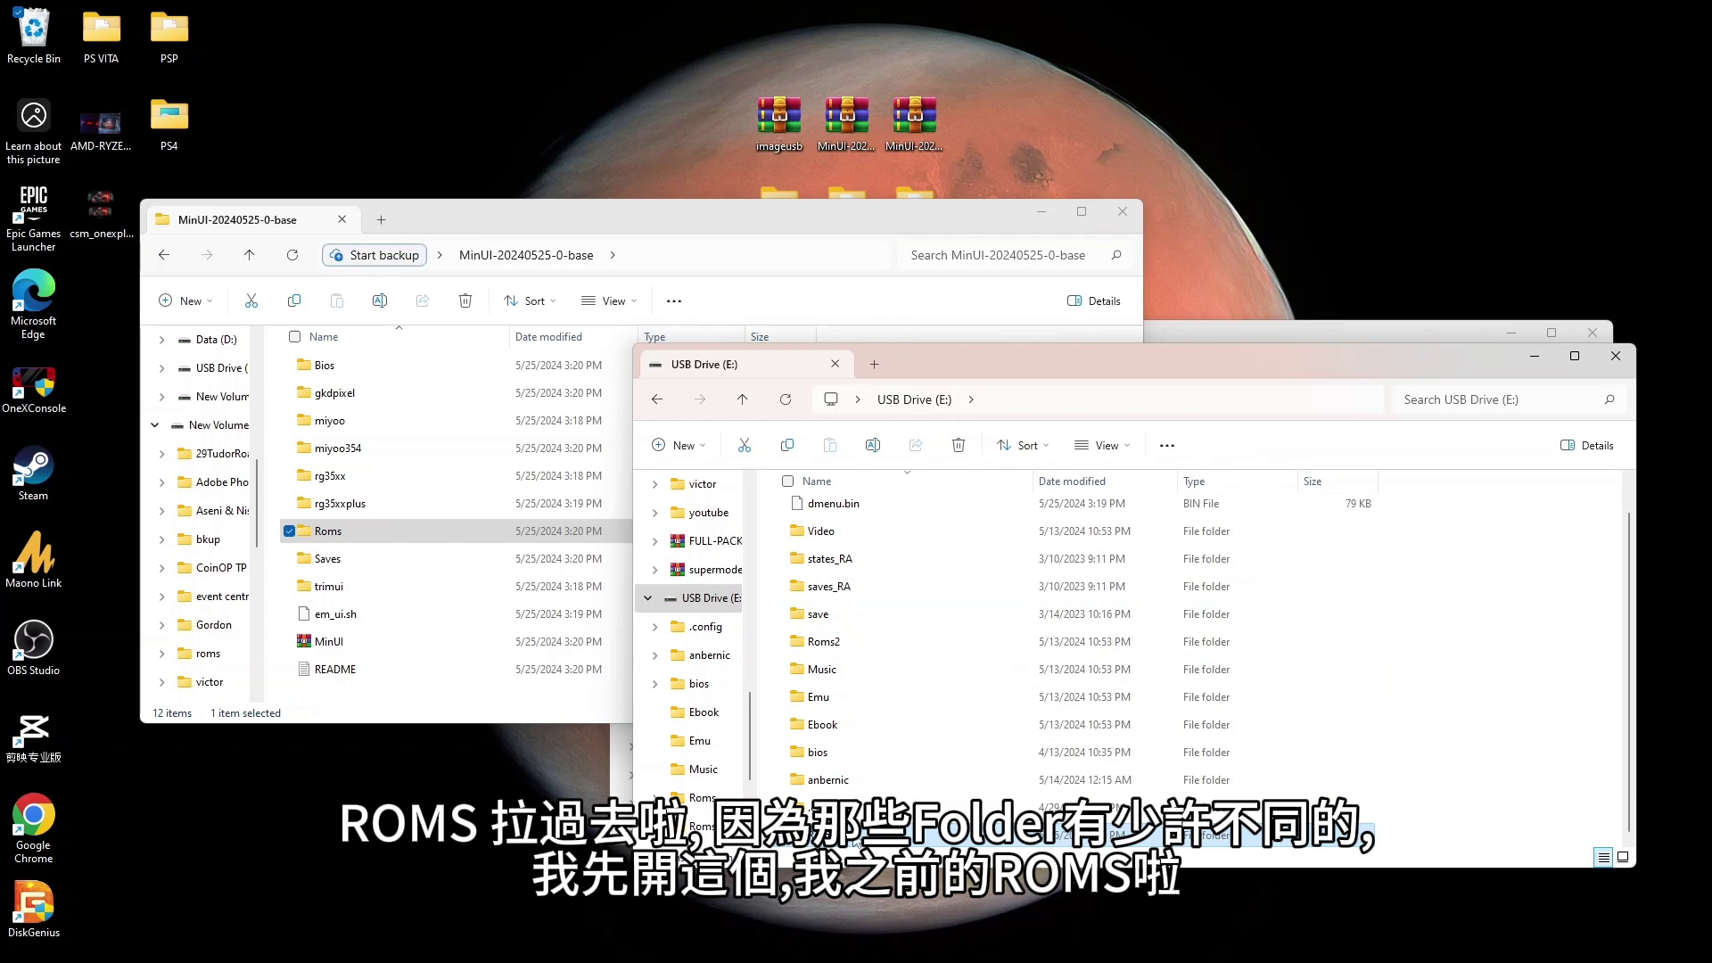
Open Roms2 in a new window beside the new Roms folder on USB Drive (E:) and compare their system folders
{"action": "double_click", "coordinate": [847, 835]}
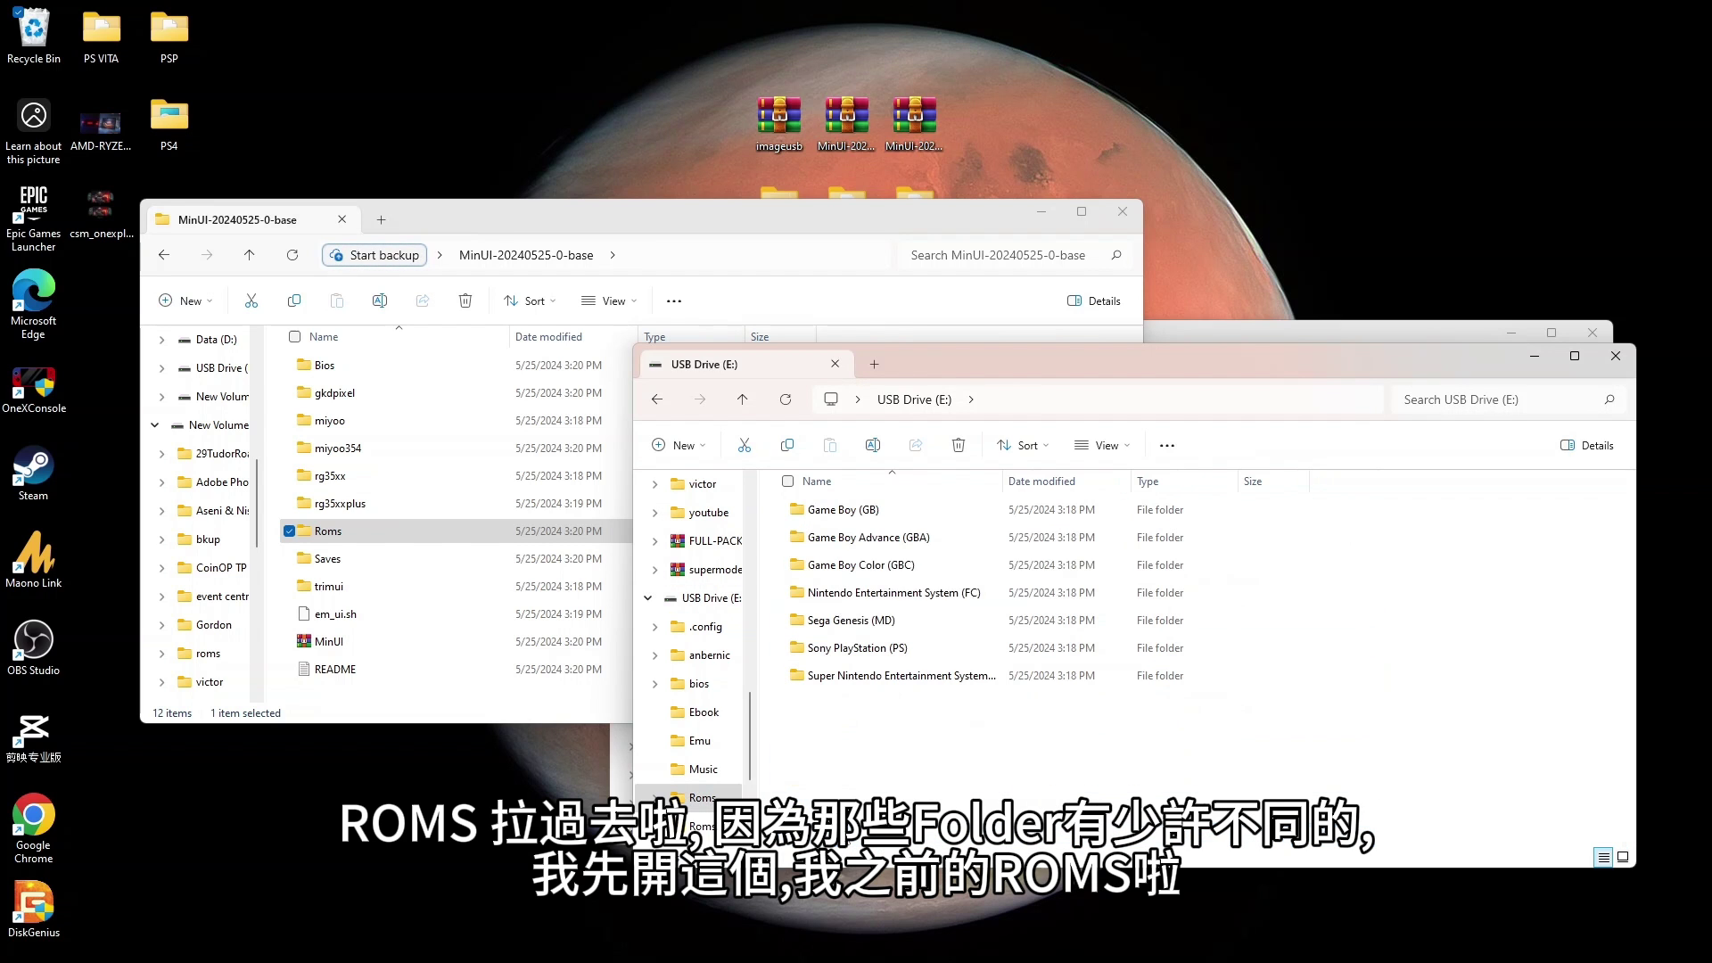
{"action": "left_click", "coordinate": [914, 399]}
{"action": "right_click", "coordinate": [829, 675]}
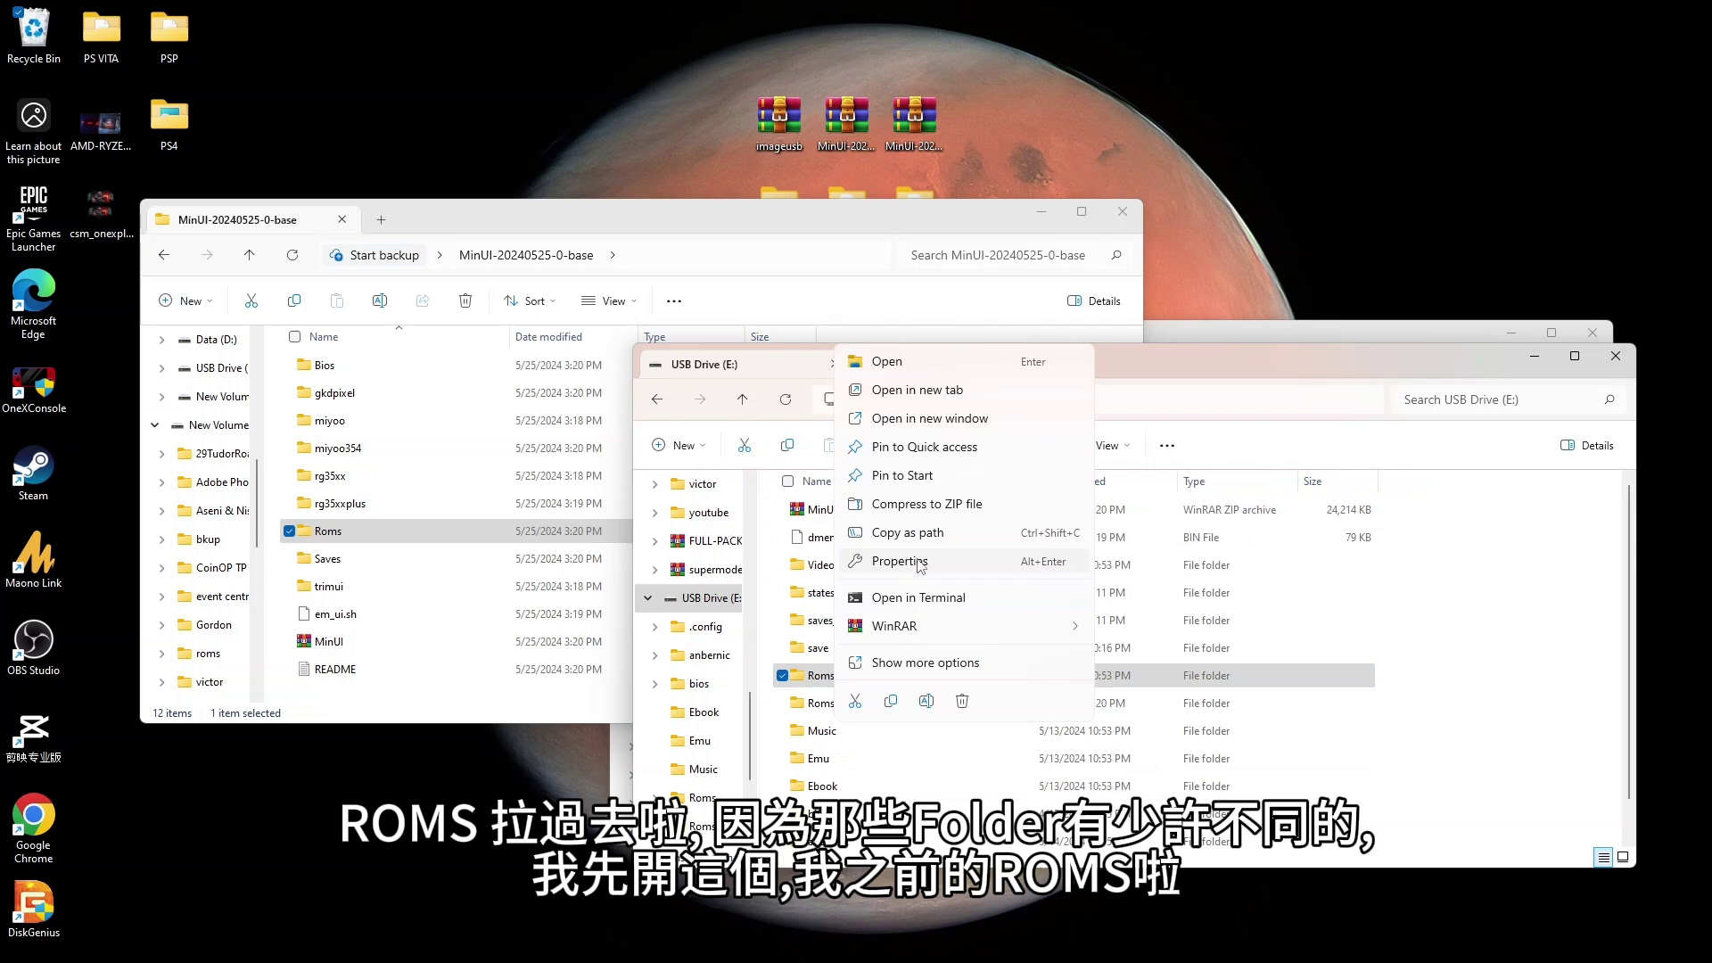
{"action": "left_click", "coordinate": [947, 417]}
{"action": "left_click_drag", "start_coordinate": [956, 380], "coordinate": [697, 379]}
{"action": "double_click", "coordinate": [529, 699]}
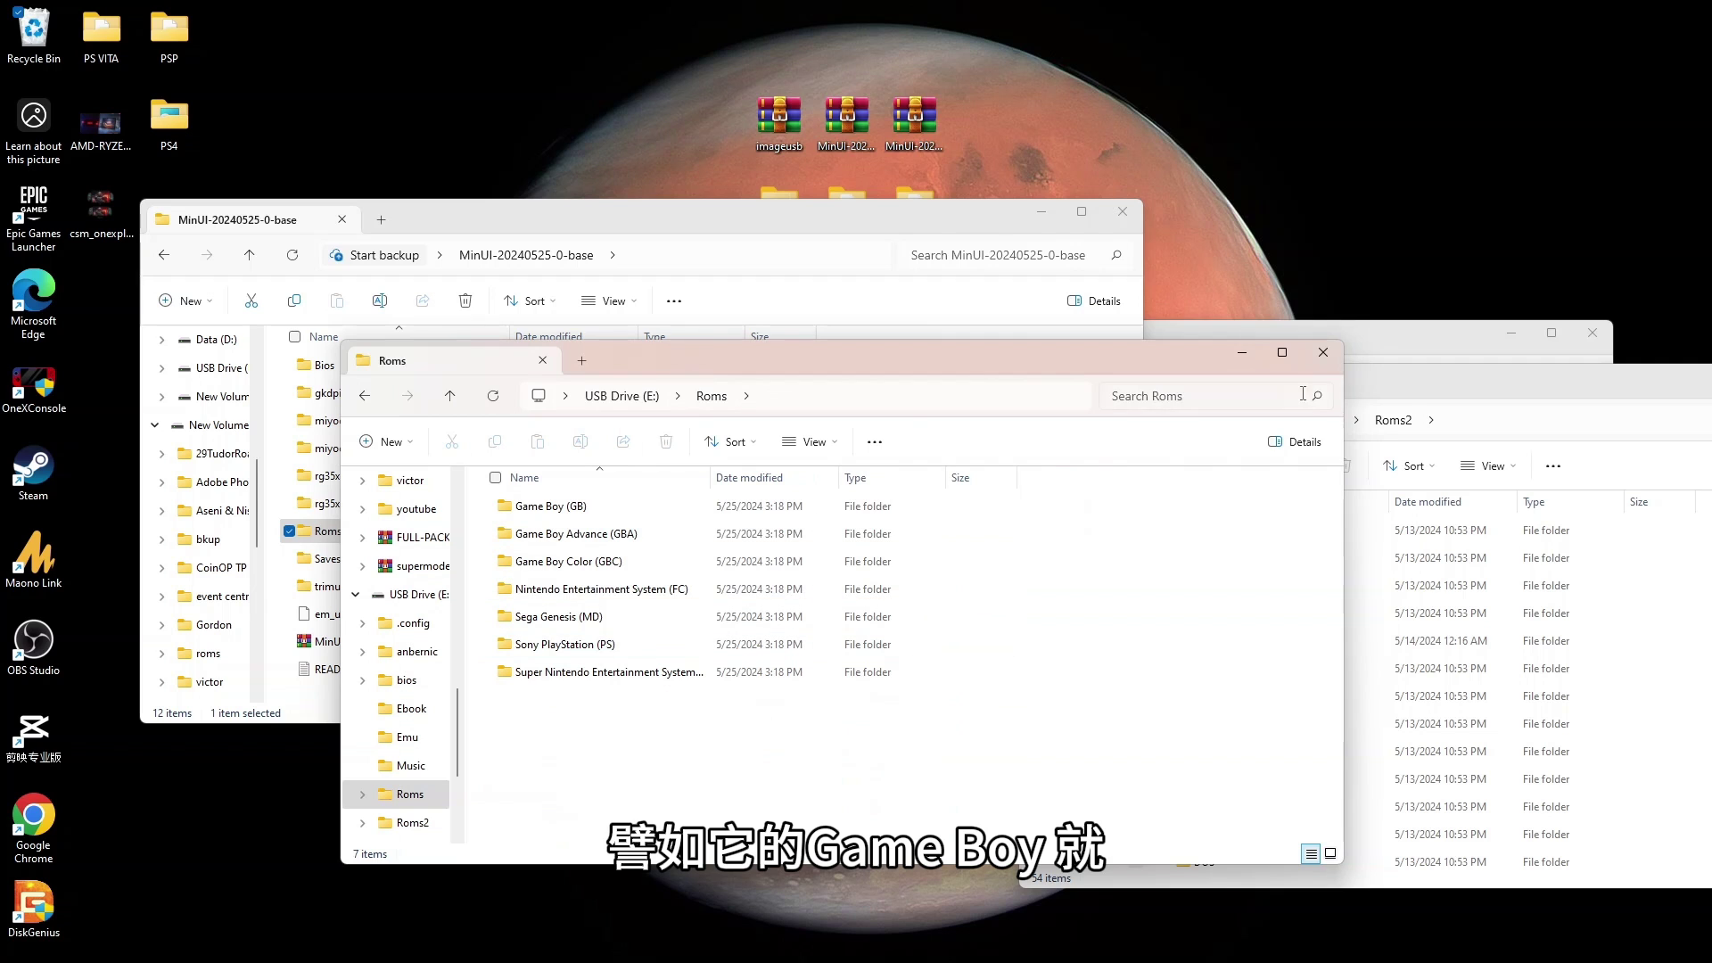
{"action": "left_click", "coordinate": [1397, 404]}
{"action": "scroll", "coordinate": [1257, 606], "scroll_direction": "down", "scroll_amount": 5}
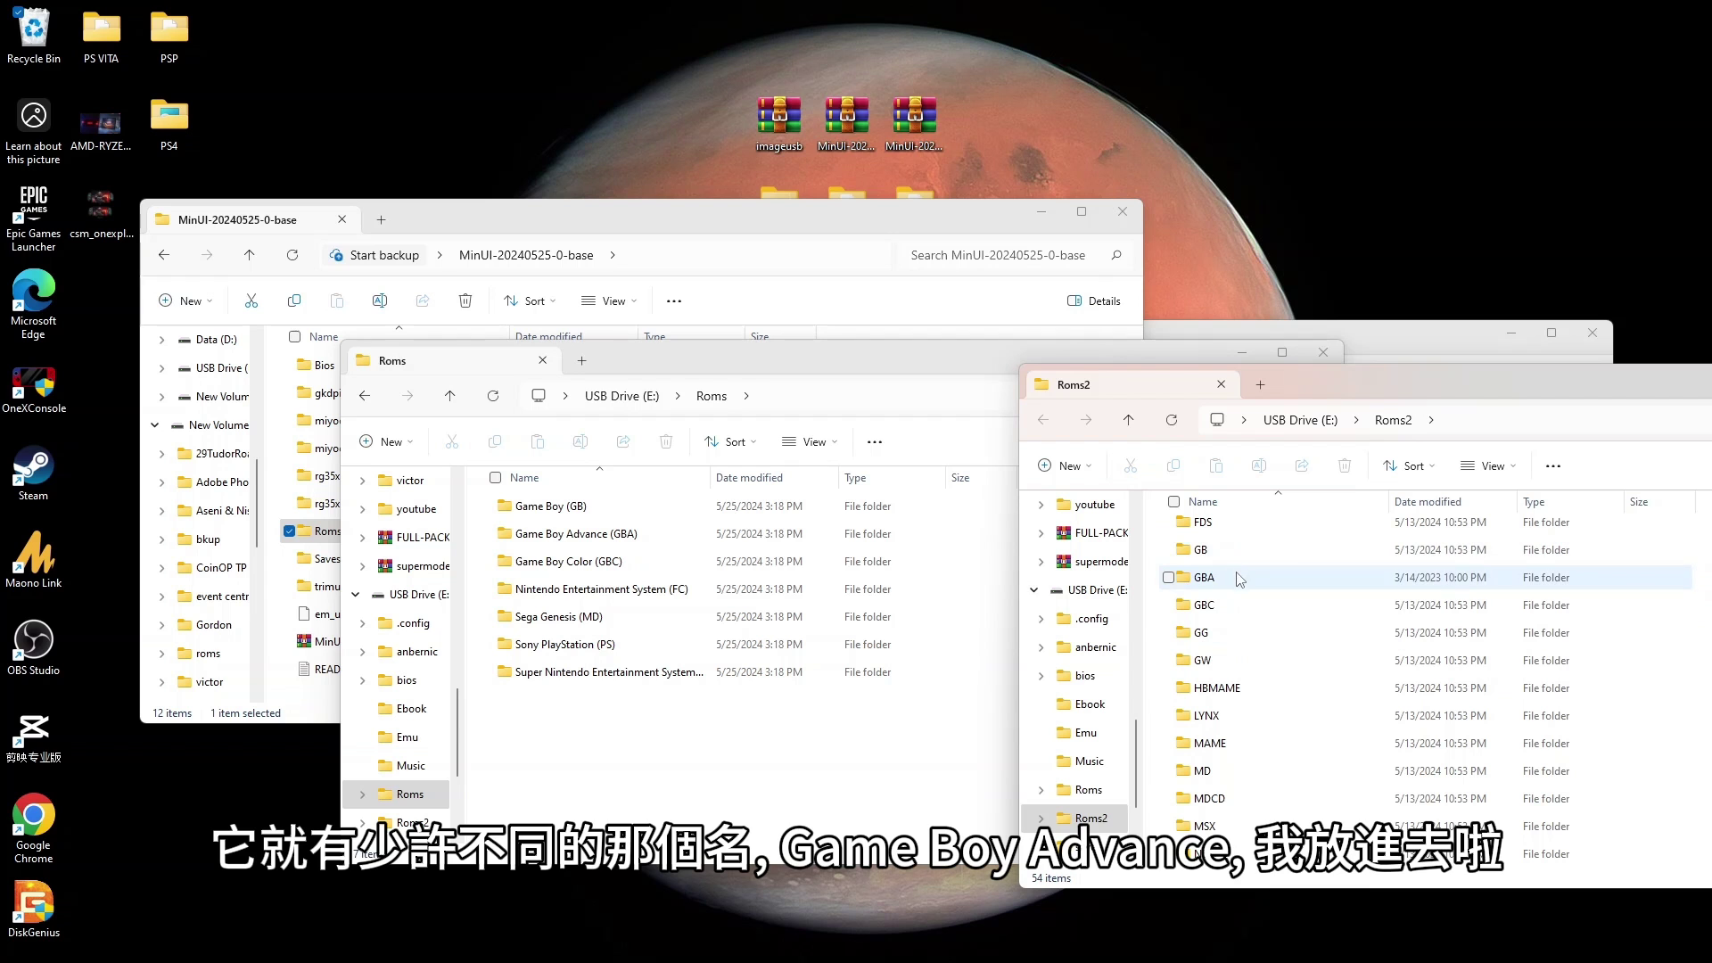
Move all the .gba game files from Roms2's GBA folder into Game Boy Advance (GBA) under Roms, and return to Roms2
{"action": "double_click", "coordinate": [605, 536]}
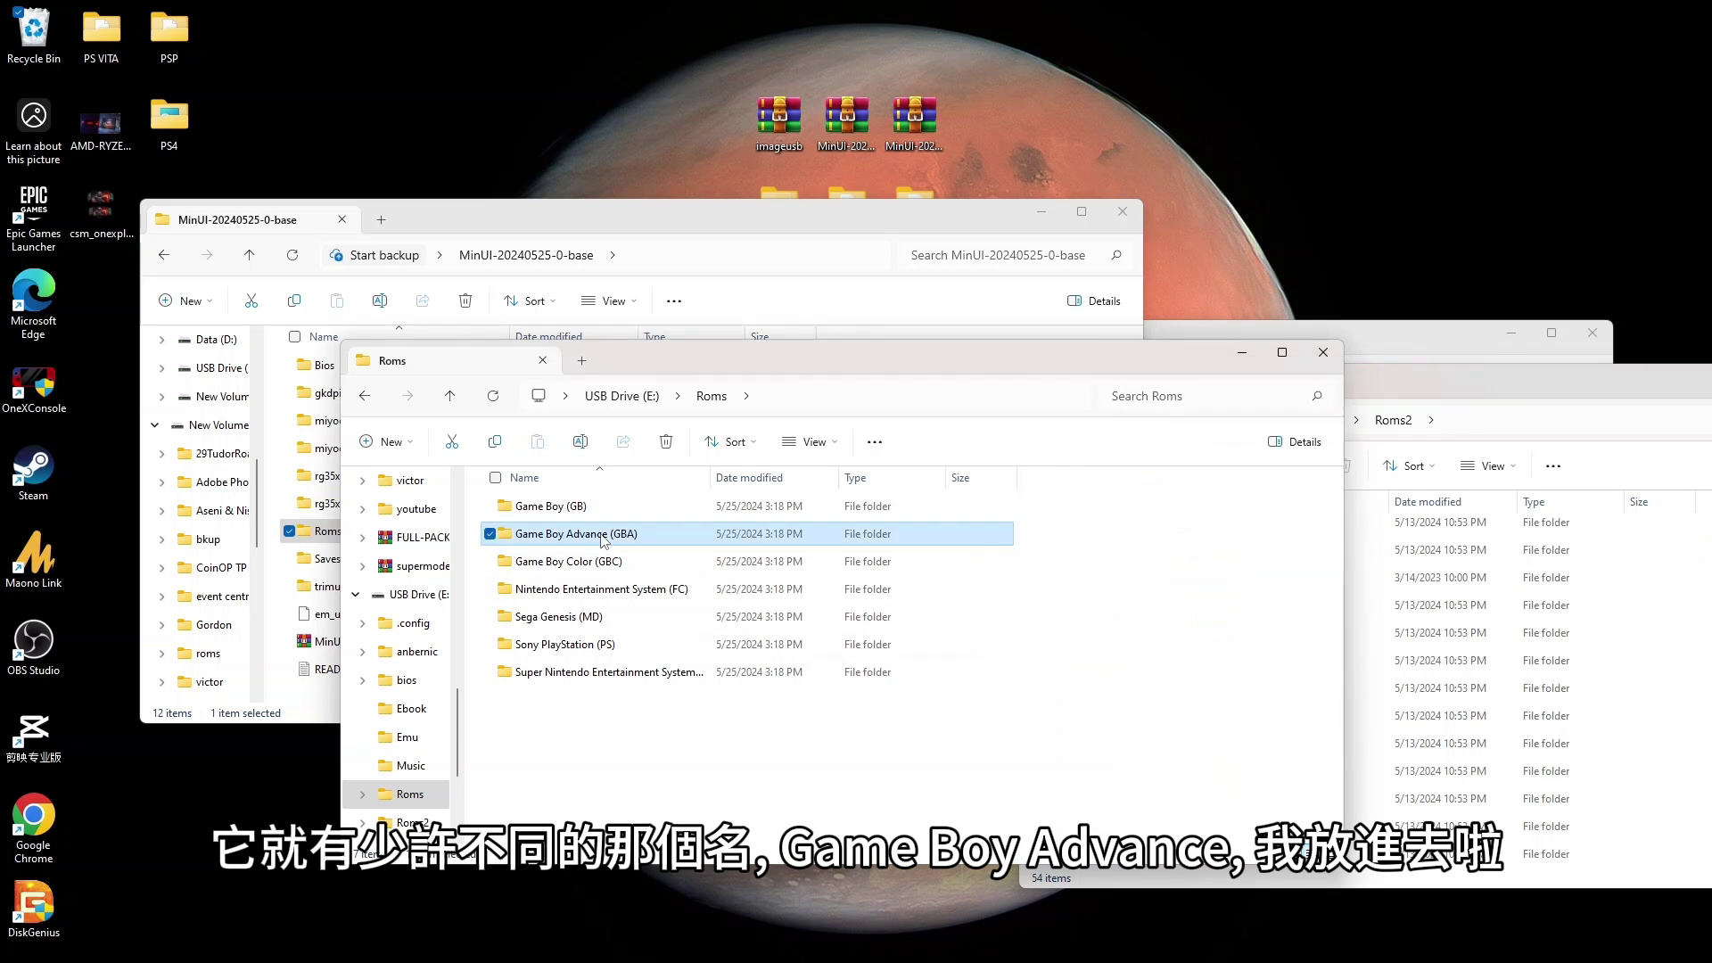
{"action": "left_click", "coordinate": [1511, 372]}
{"action": "double_click", "coordinate": [1229, 590]}
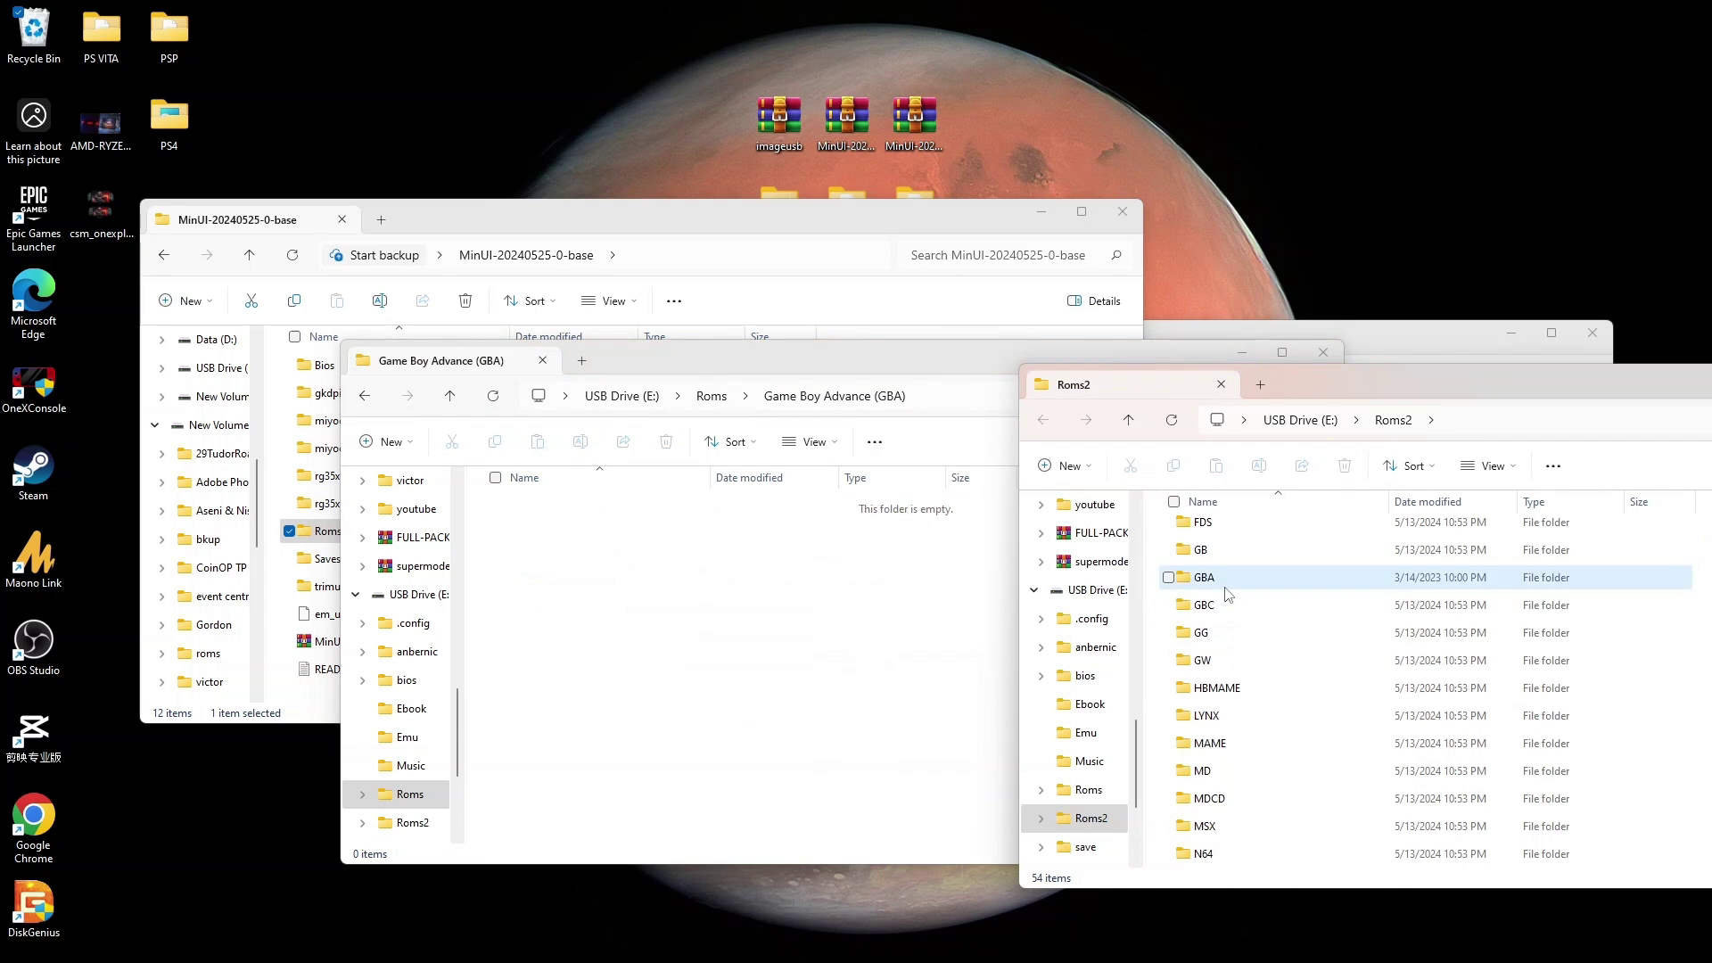
{"action": "left_click_drag", "start_coordinate": [1162, 562], "coordinate": [1546, 896]}
{"action": "left_click_drag", "start_coordinate": [1311, 692], "coordinate": [700, 686]}
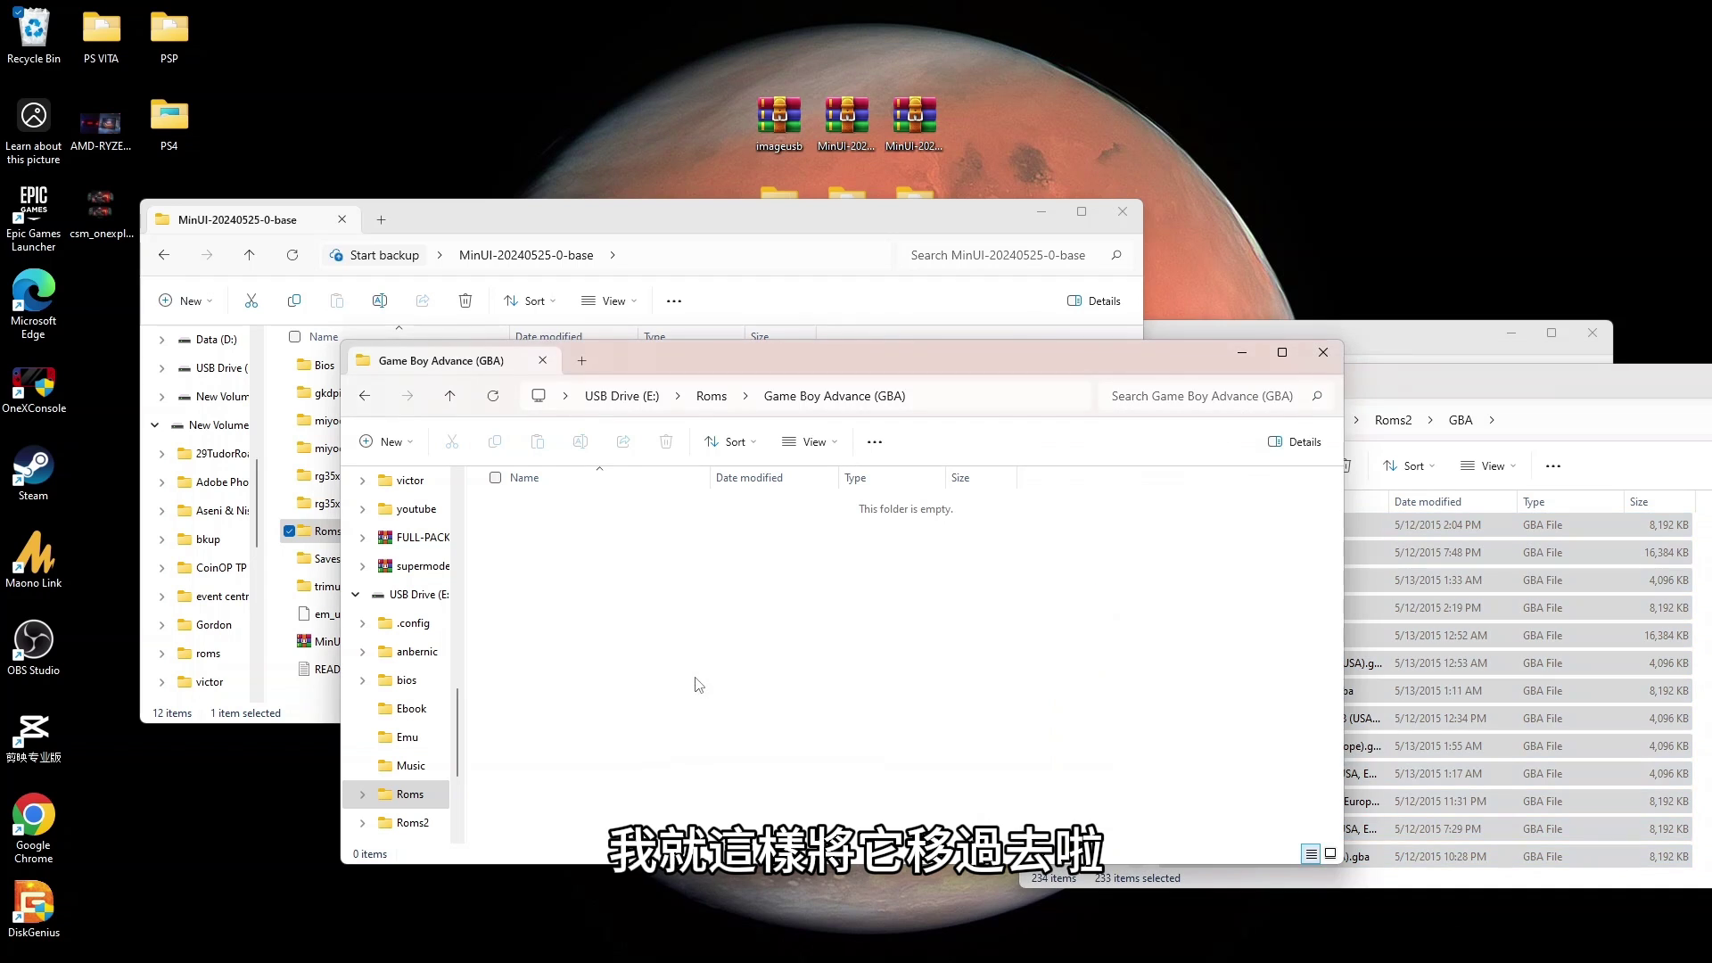
{"action": "left_click", "coordinate": [1555, 371]}
{"action": "left_click", "coordinate": [1380, 421]}
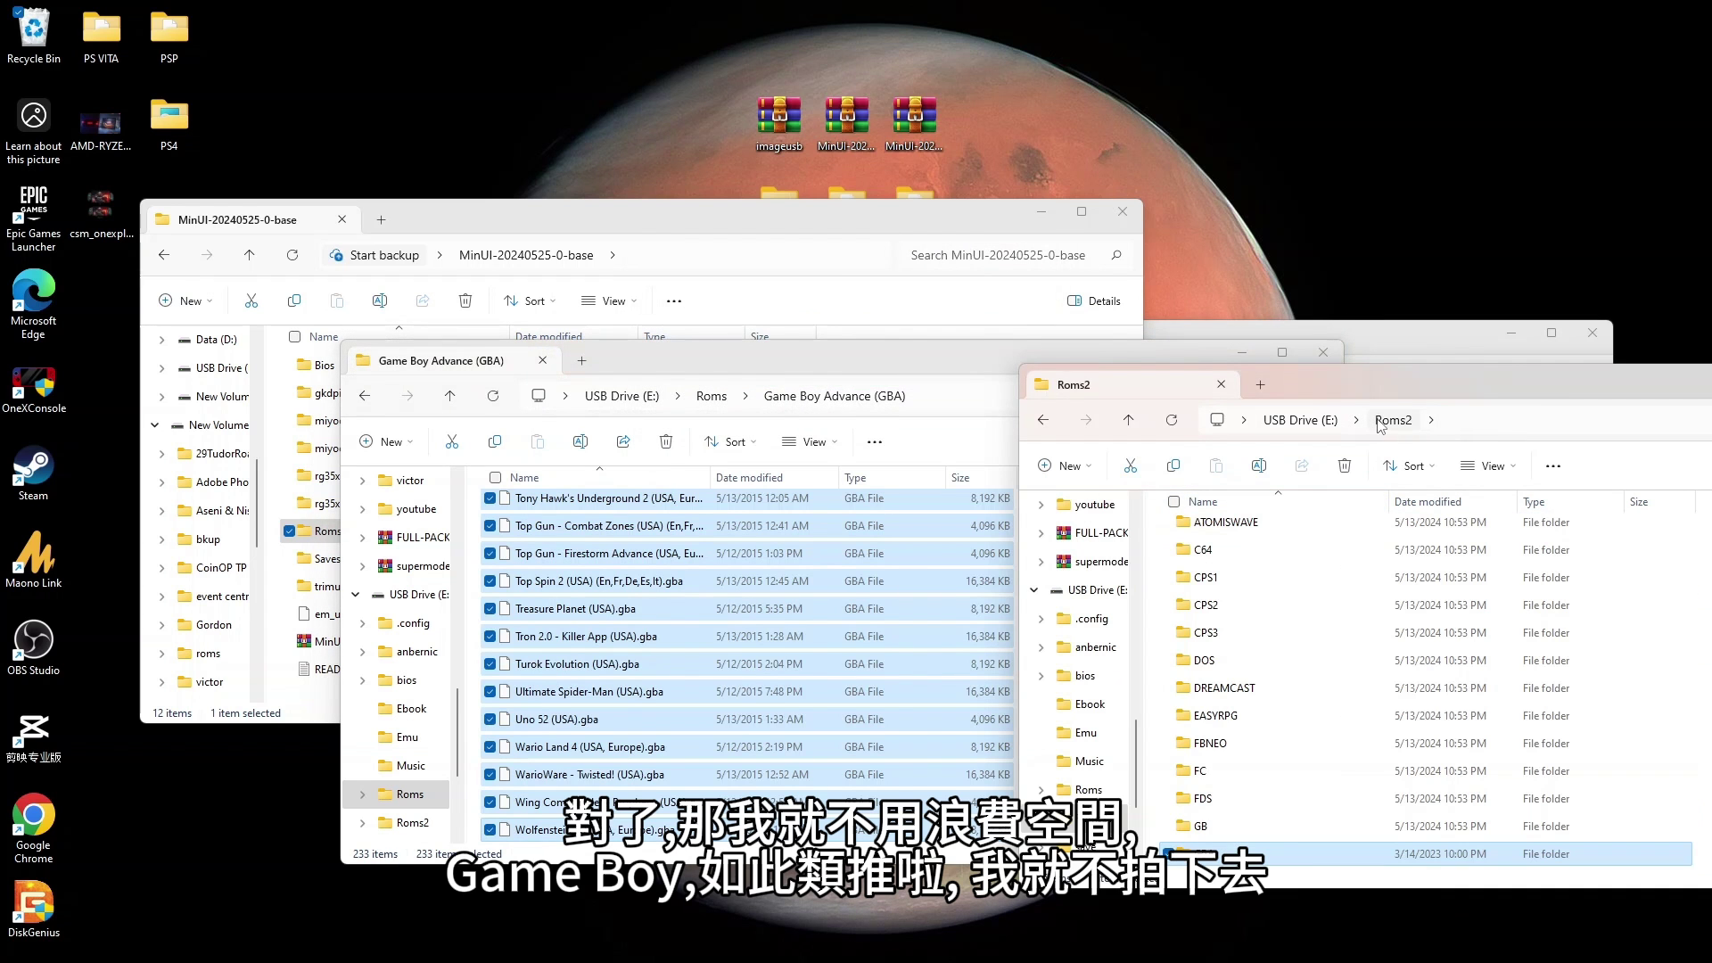
Move all the game files except the Imgs folder from Roms2's GB folder into Game Boy (GB), and return to Roms
{"action": "left_click", "coordinate": [709, 396]}
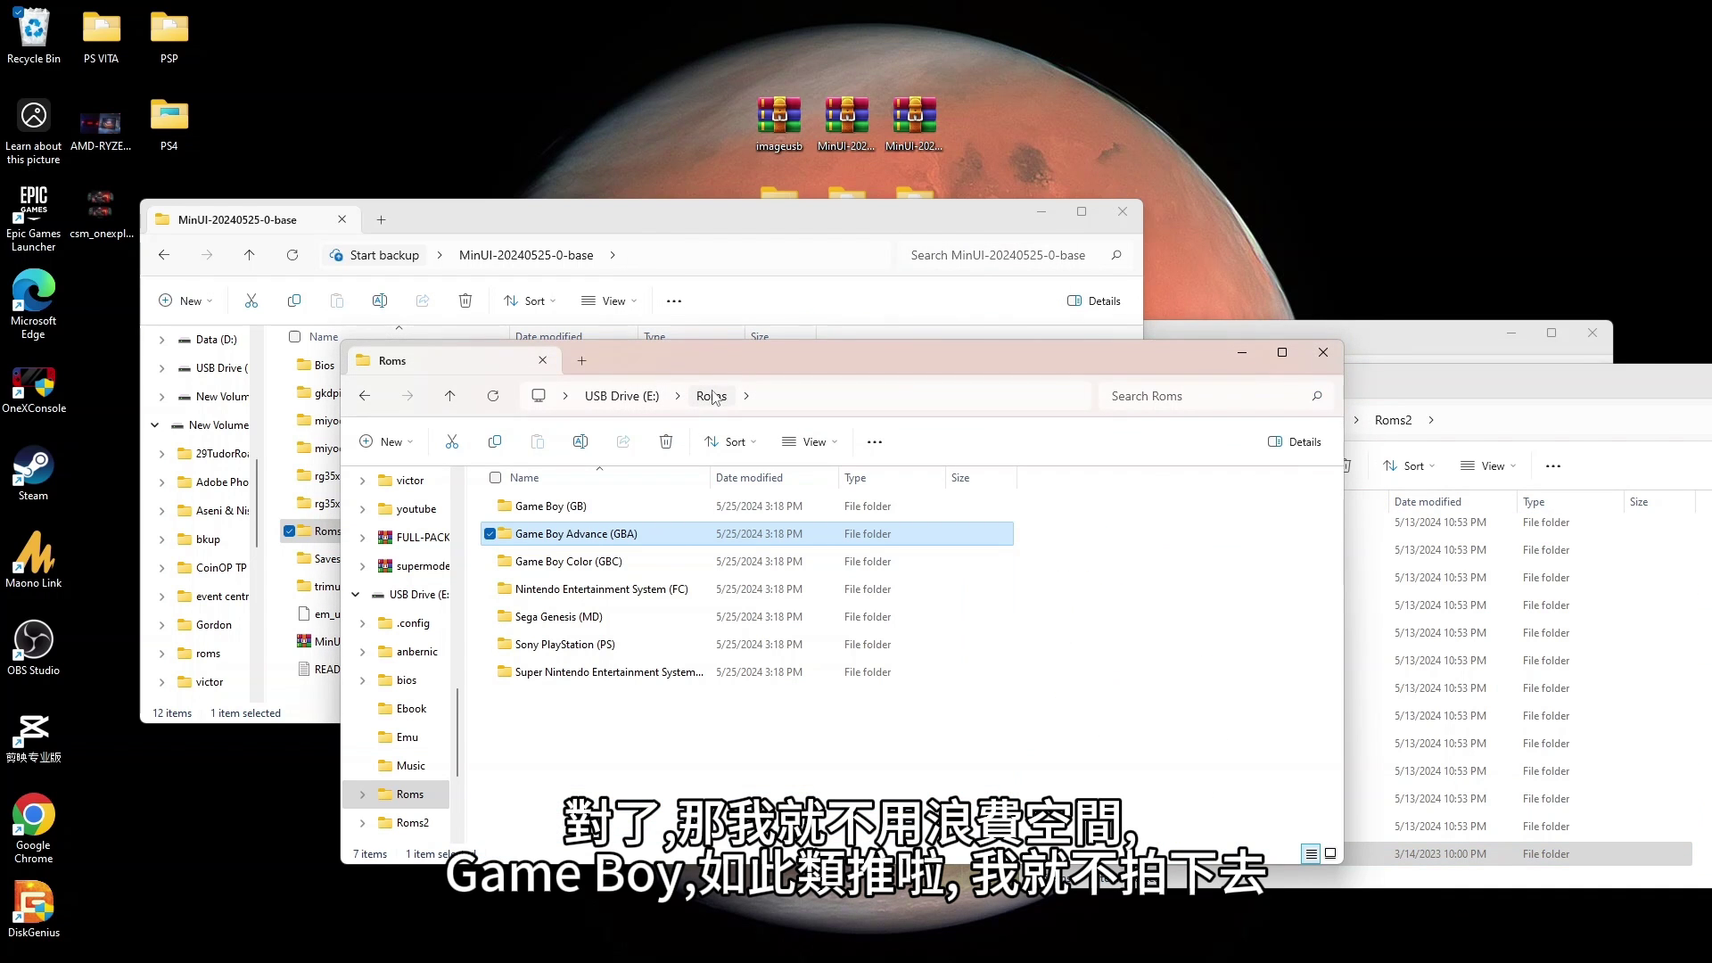
{"action": "double_click", "coordinate": [664, 505]}
{"action": "left_click", "coordinate": [1427, 343]}
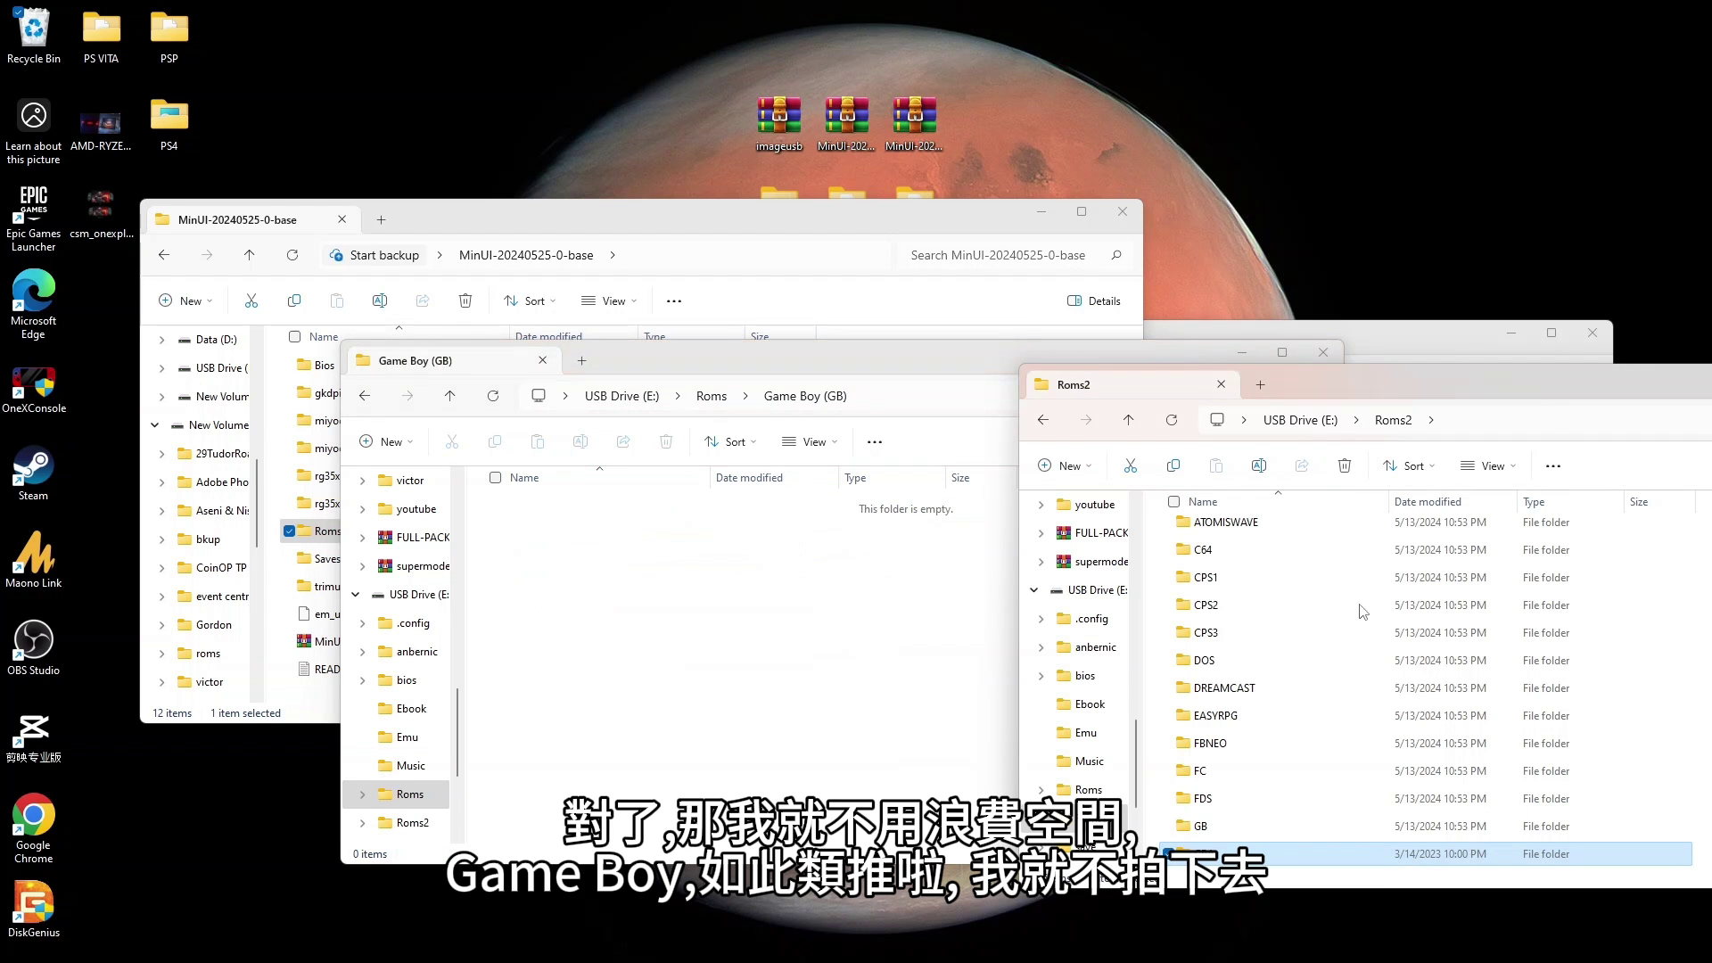
{"action": "double_click", "coordinate": [1272, 826]}
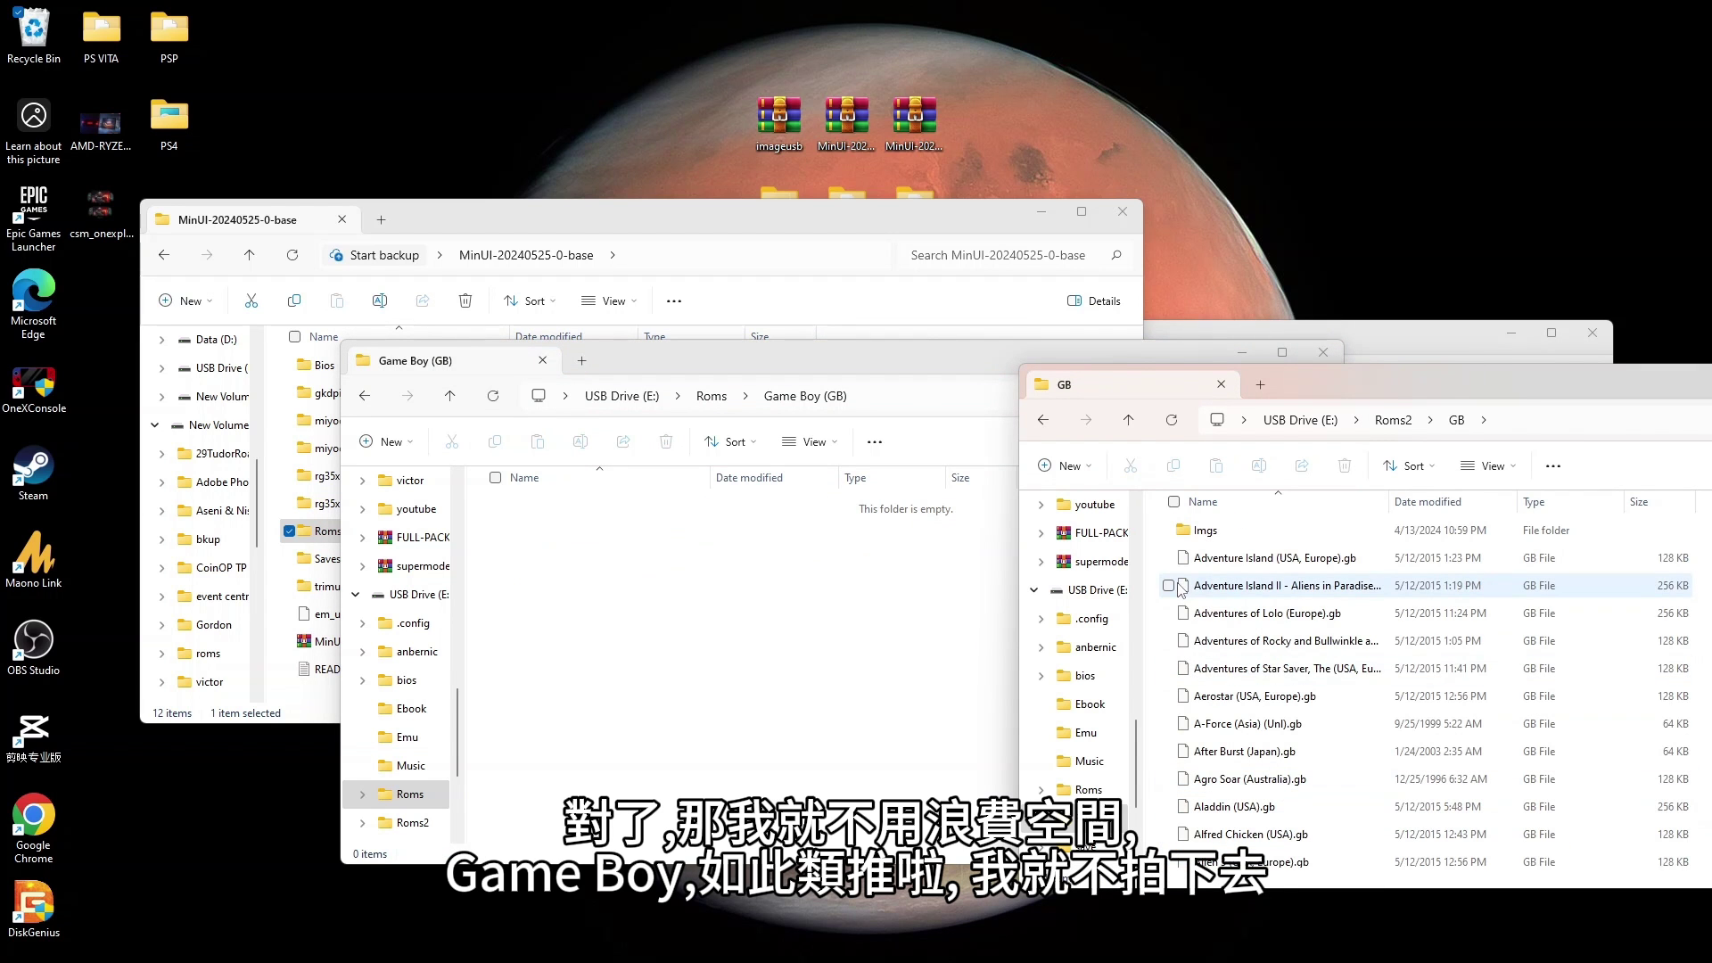
{"action": "key", "text": "ctrl+a"}
{"action": "left_click_drag", "start_coordinate": [1204, 531], "coordinate": [636, 510]}
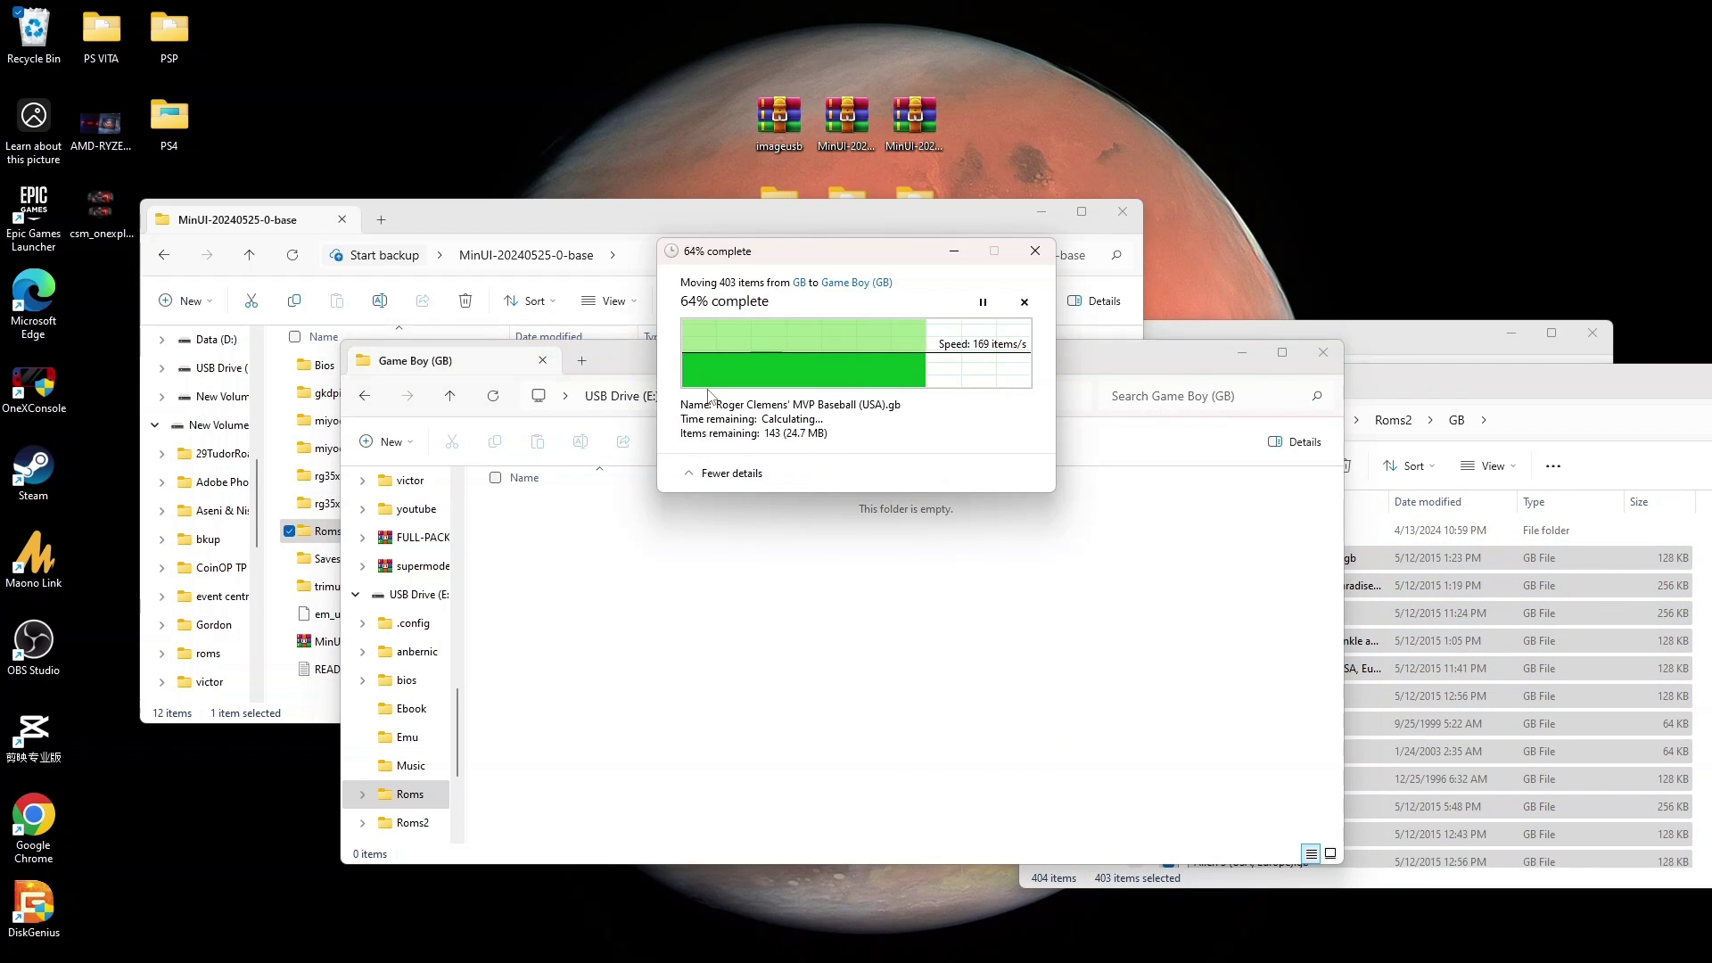
{"action": "left_click", "coordinate": [711, 396]}
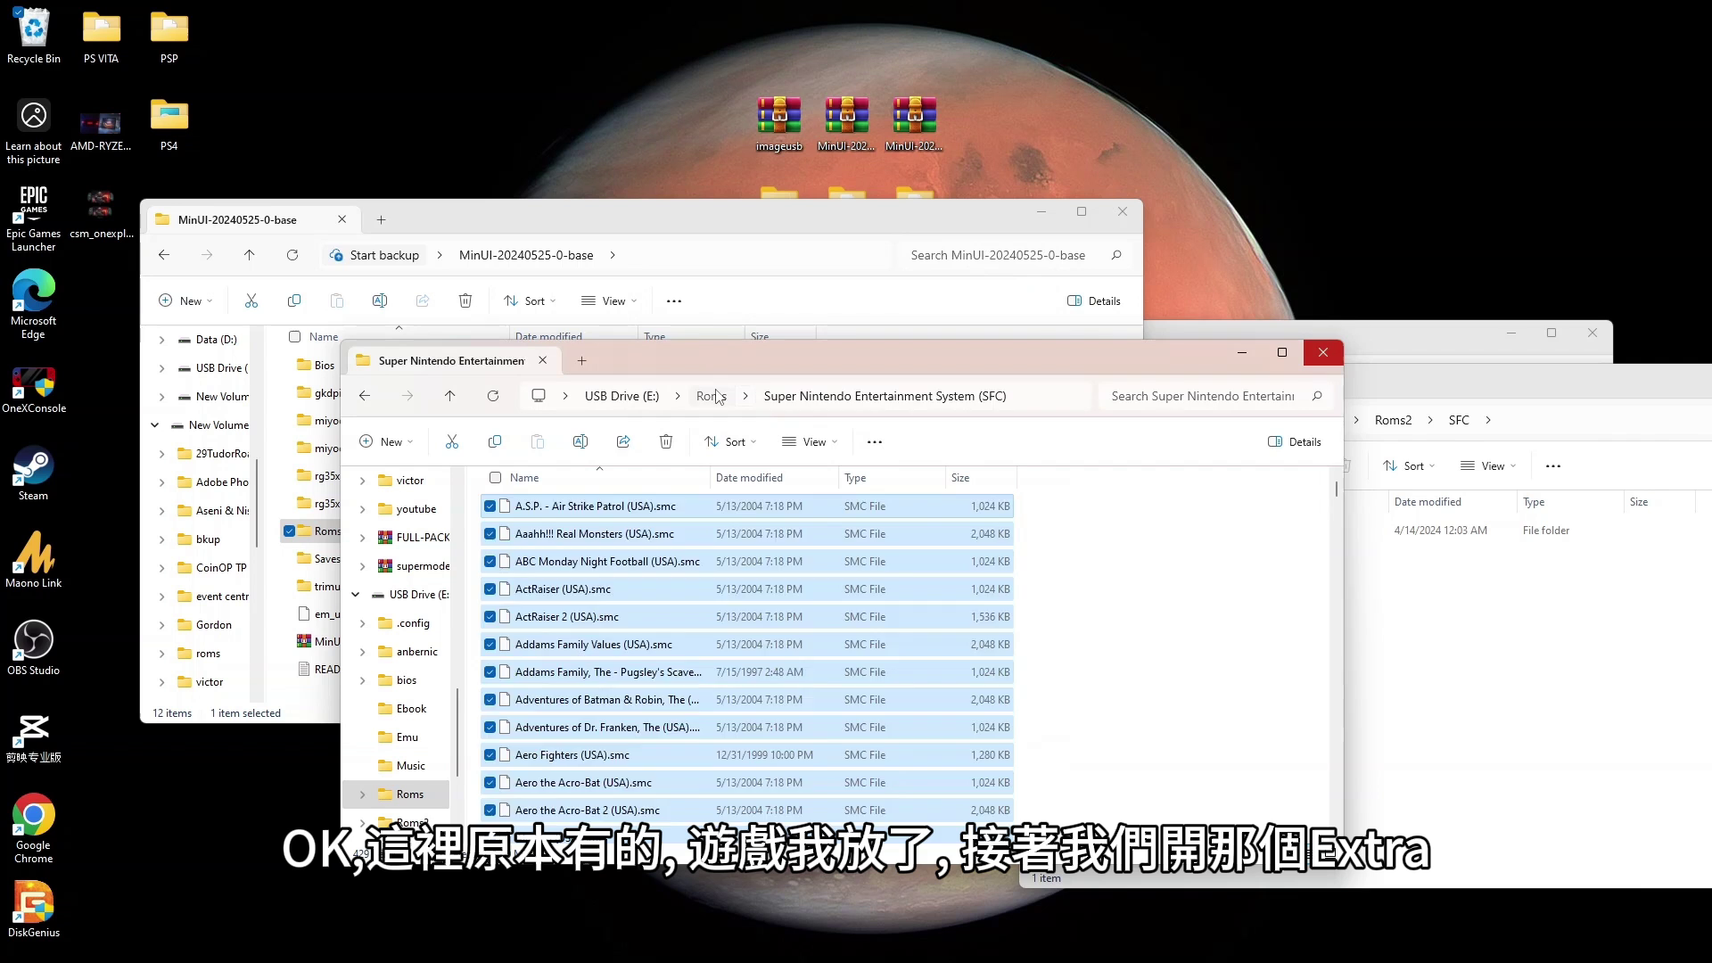
{"action": "left_click", "coordinate": [711, 396]}
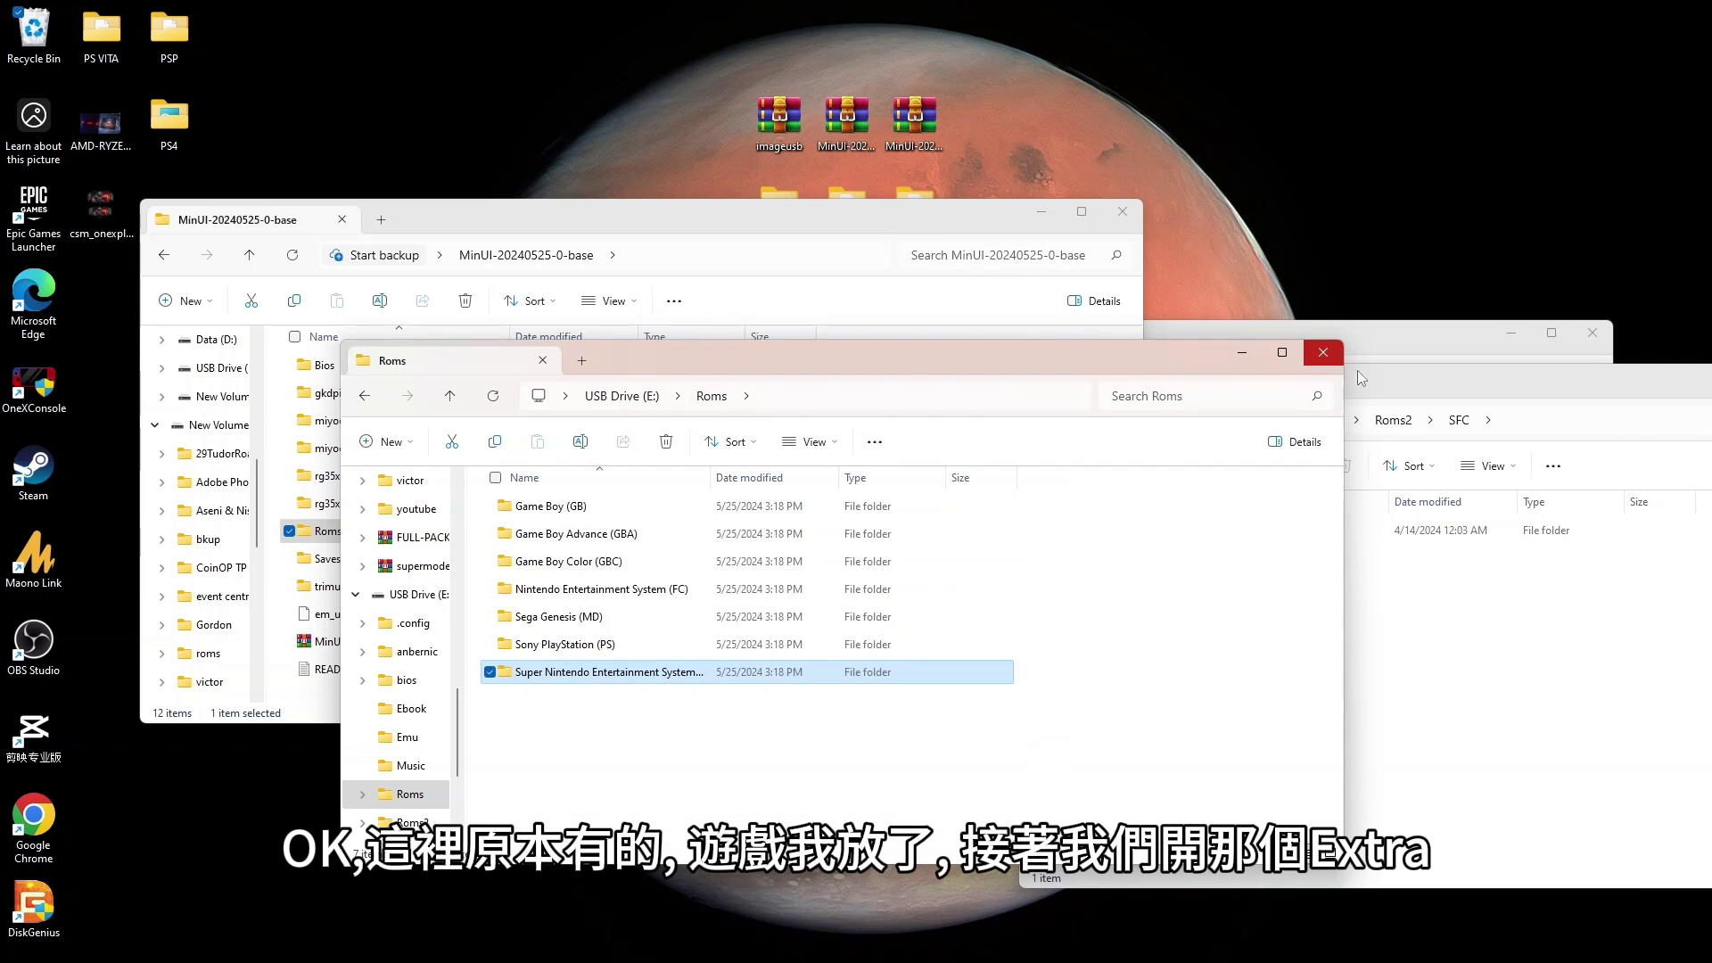
Put away the extra USB Drive (E:) window and open the Bios folder of MinUI-20240525-0-extras beside the Roms window
{"action": "left_click", "coordinate": [1445, 340]}
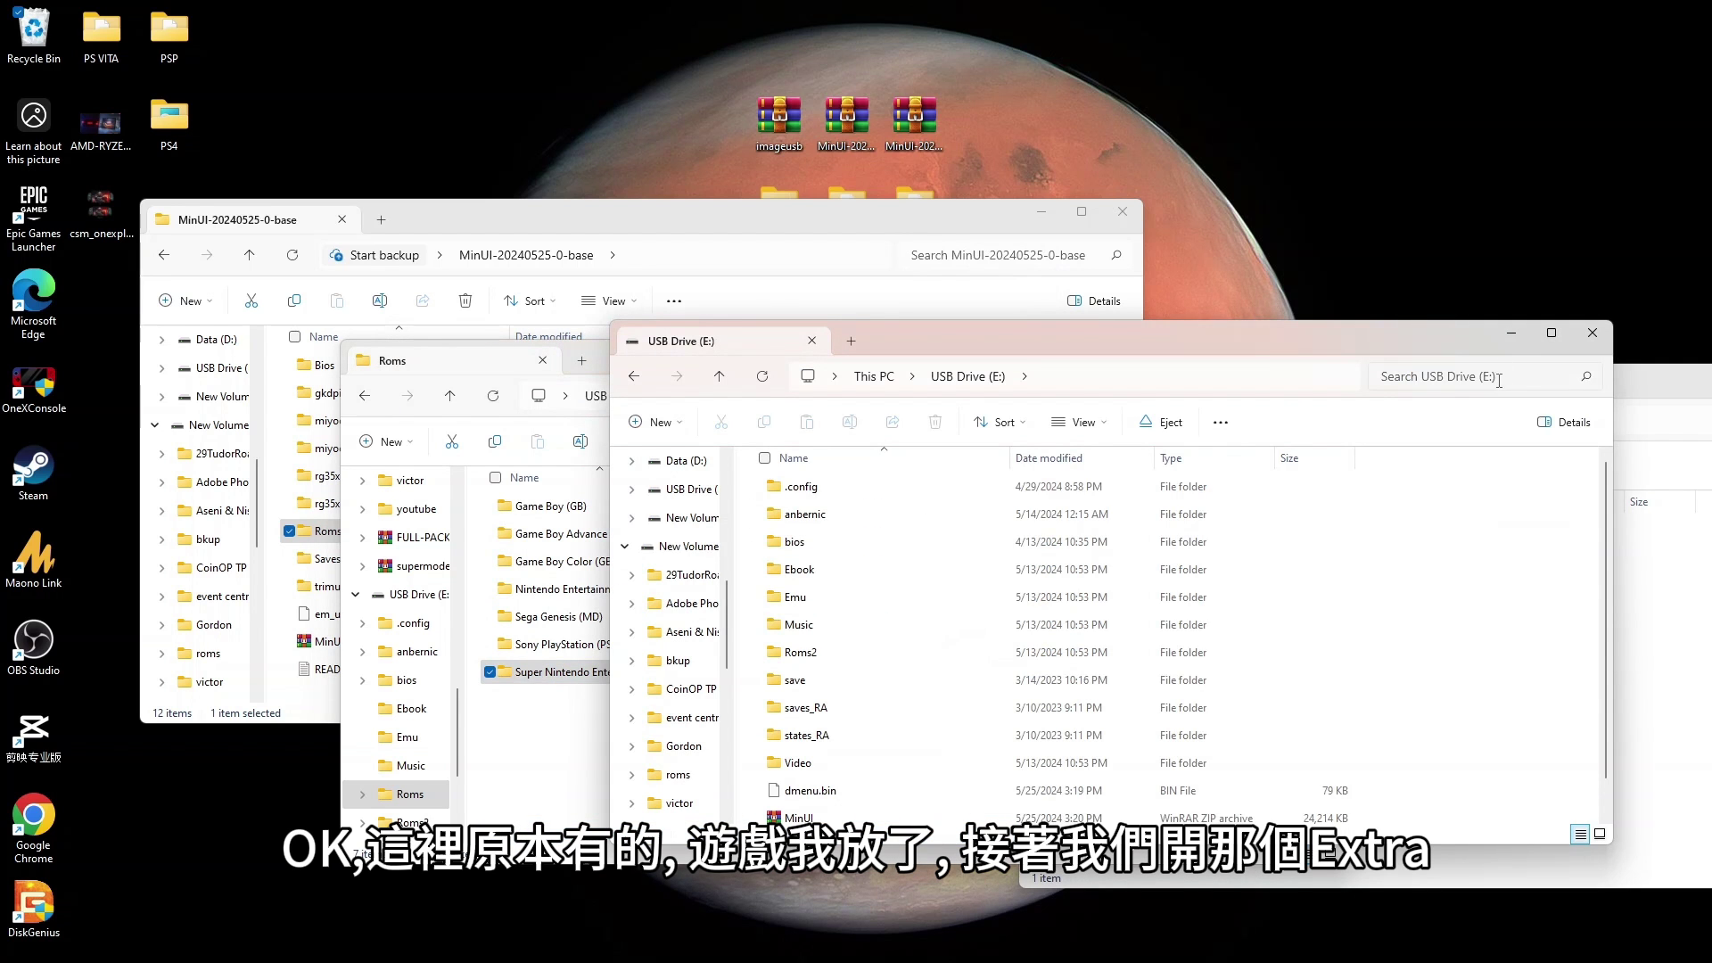
{"action": "left_click", "coordinate": [1507, 337]}
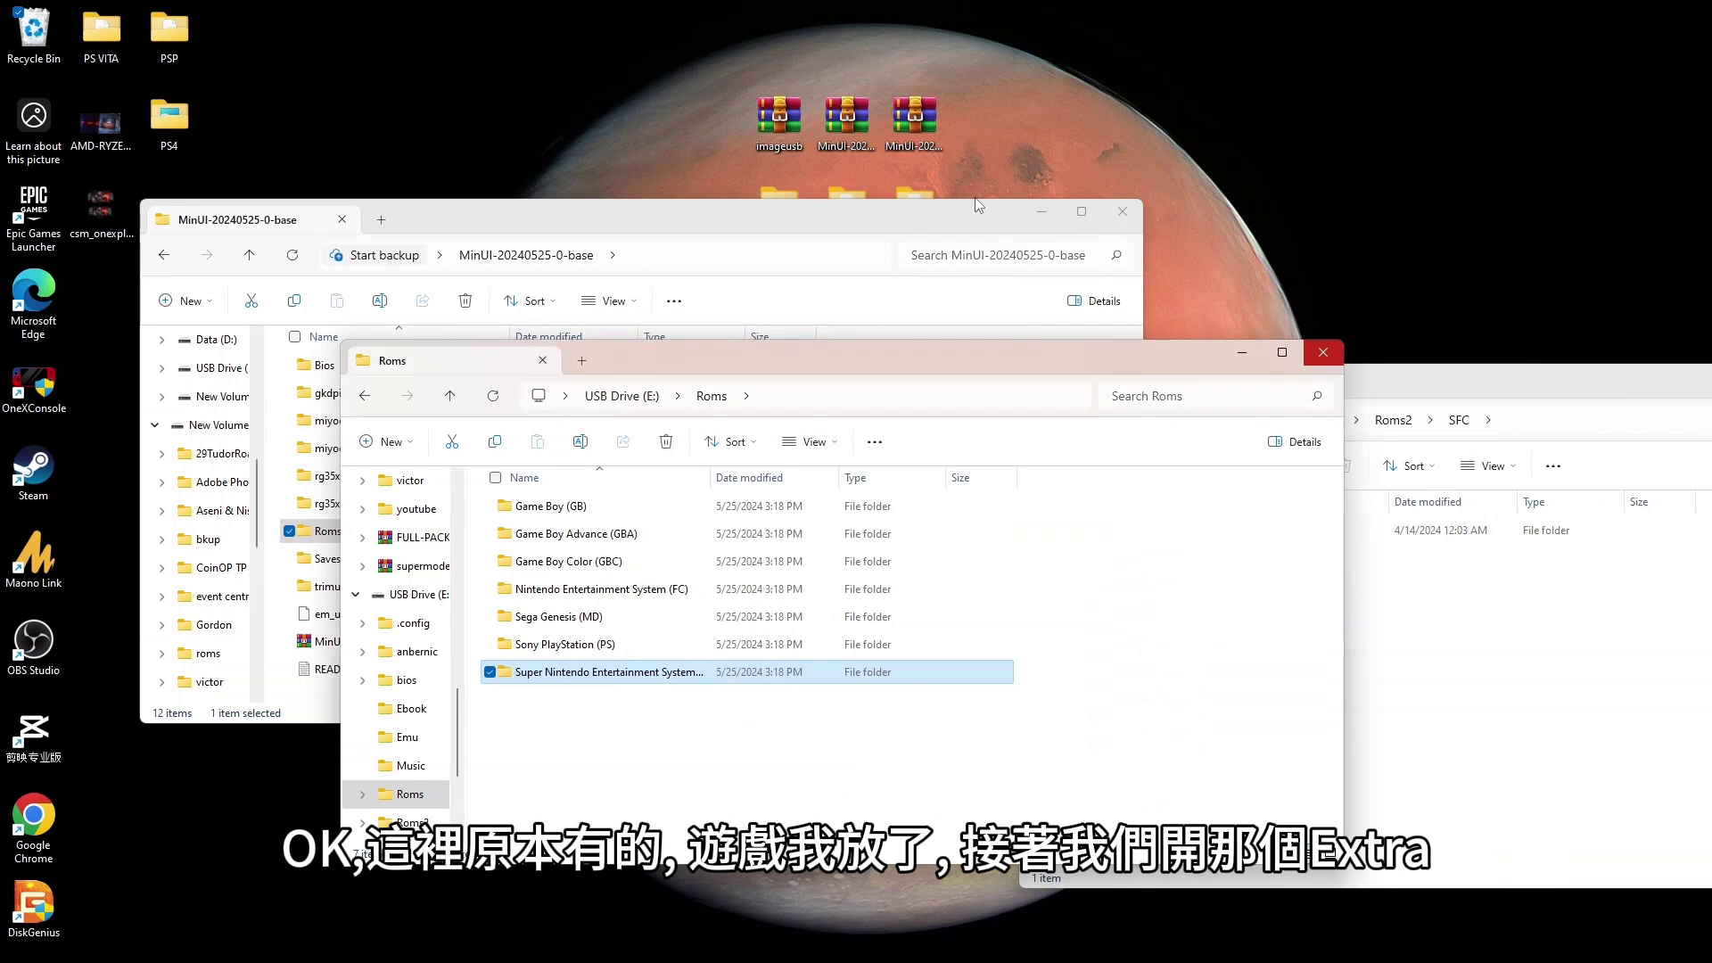
{"action": "double_click", "coordinate": [923, 189]}
{"action": "left_click_drag", "start_coordinate": [886, 387], "coordinate": [1314, 211]}
{"action": "double_click", "coordinate": [966, 365]}
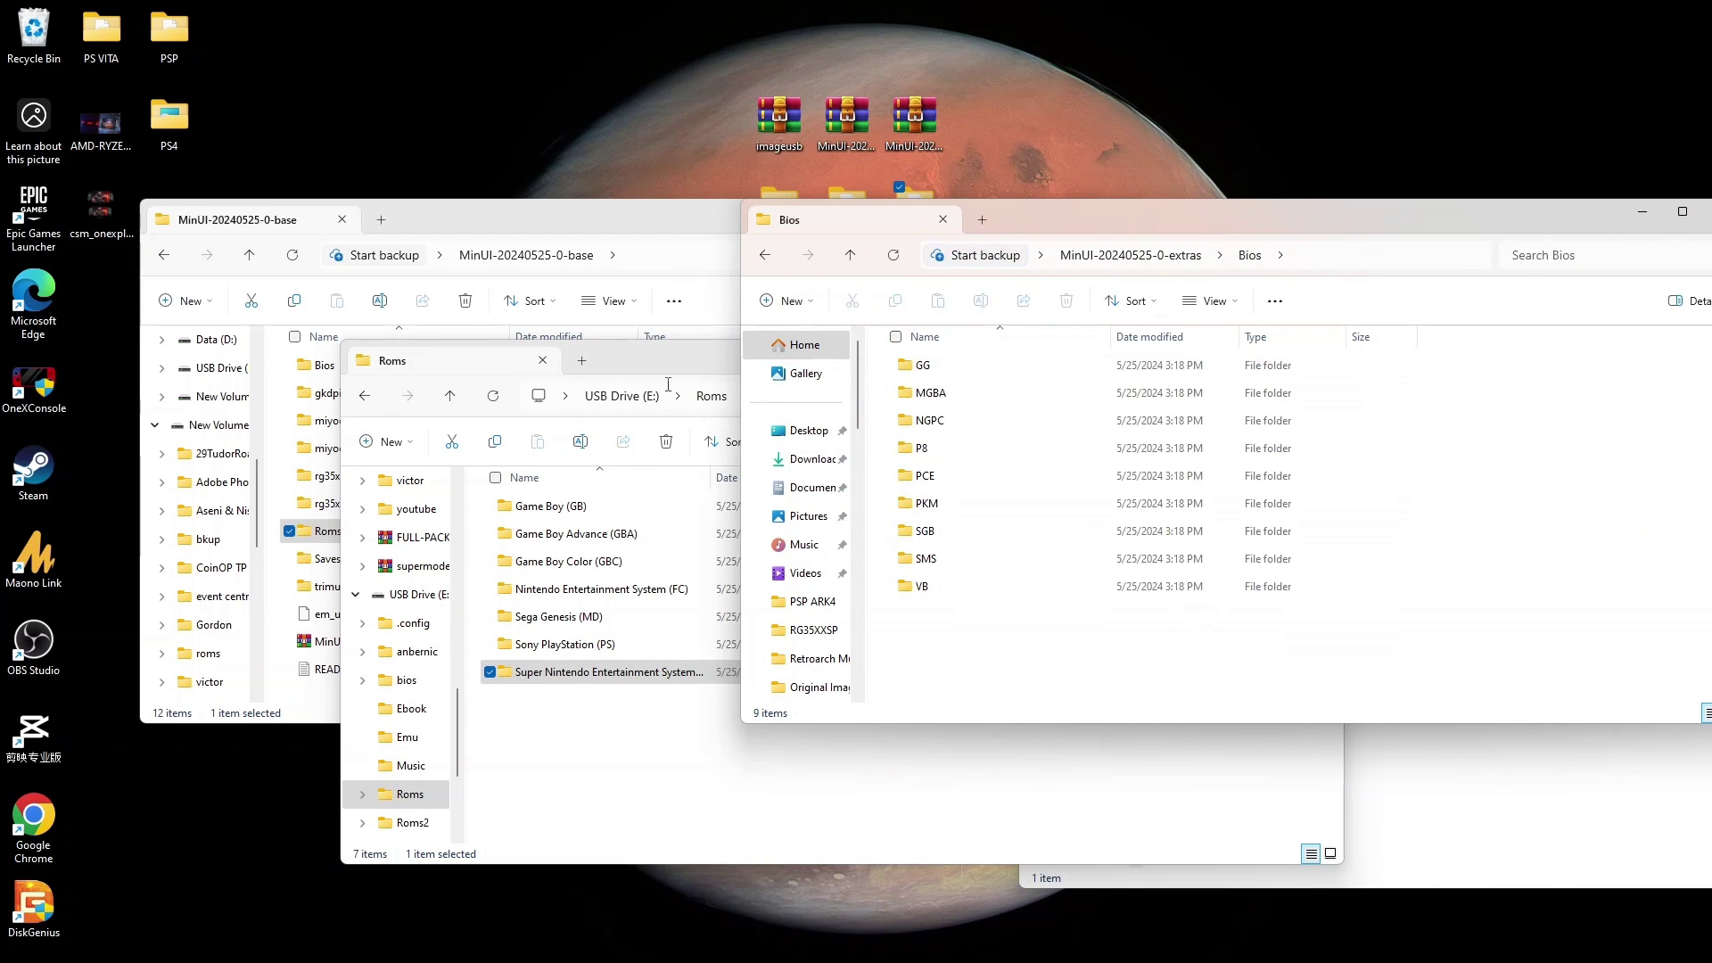
Copy all the folders inside the extras package's Bios folder into bios on USB Drive (E:), and return to the drive's root
{"action": "left_click", "coordinate": [668, 385]}
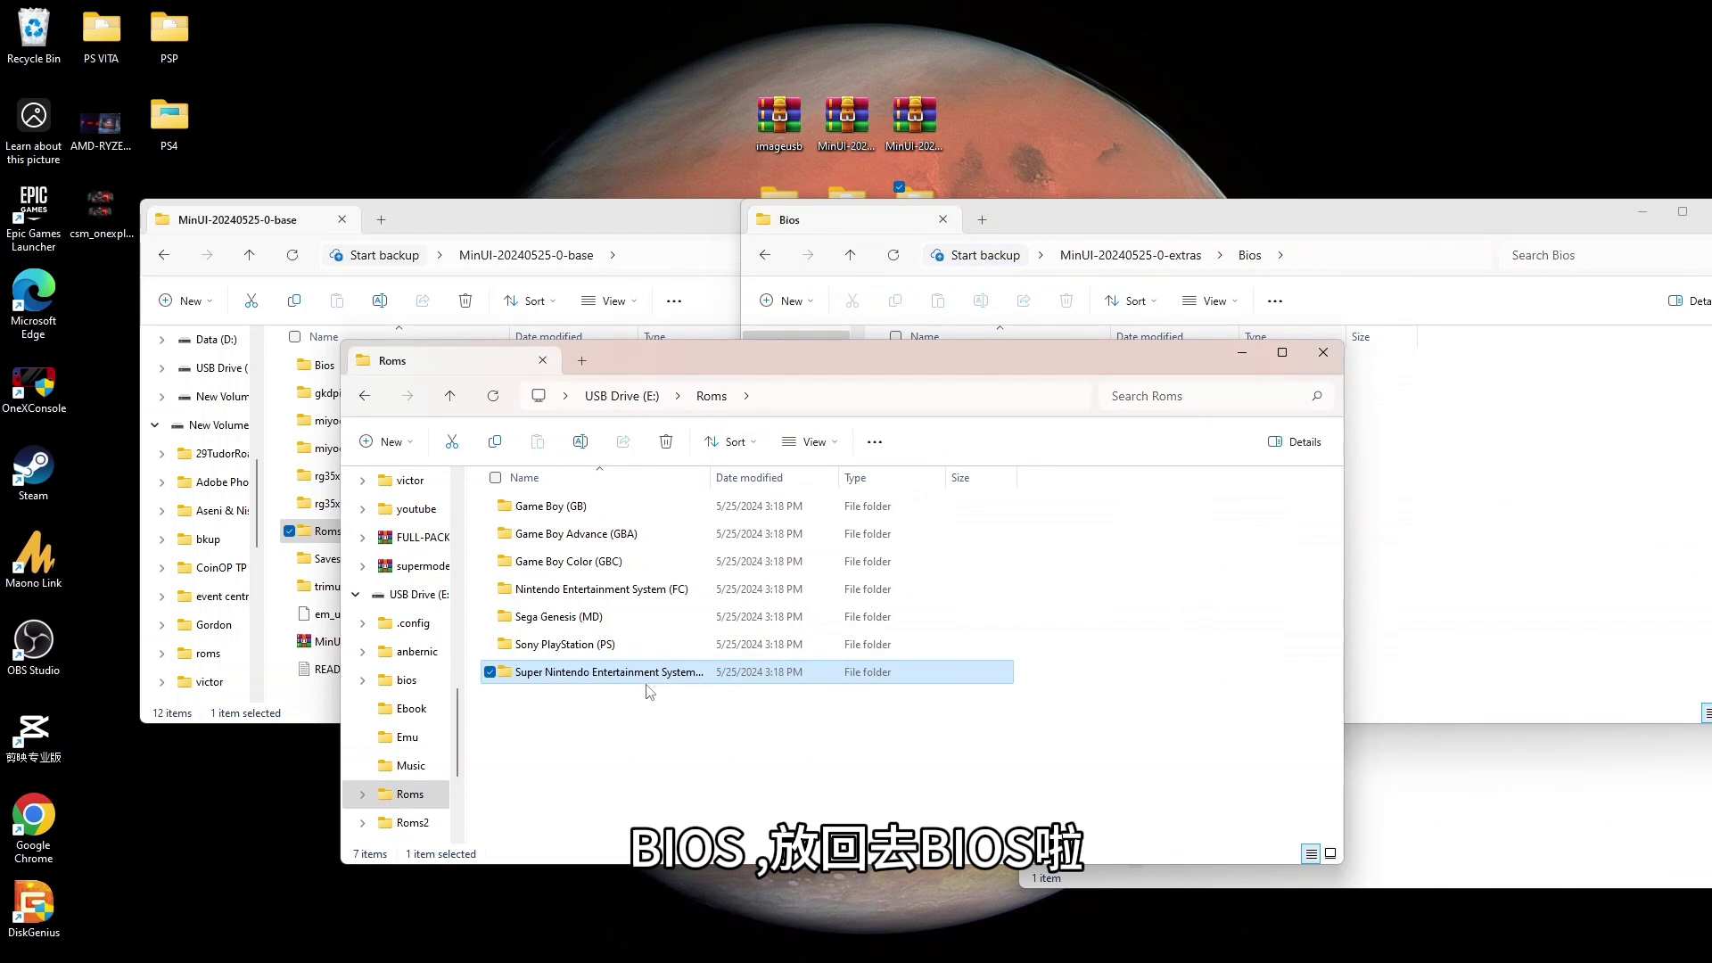
{"action": "left_click", "coordinate": [642, 396]}
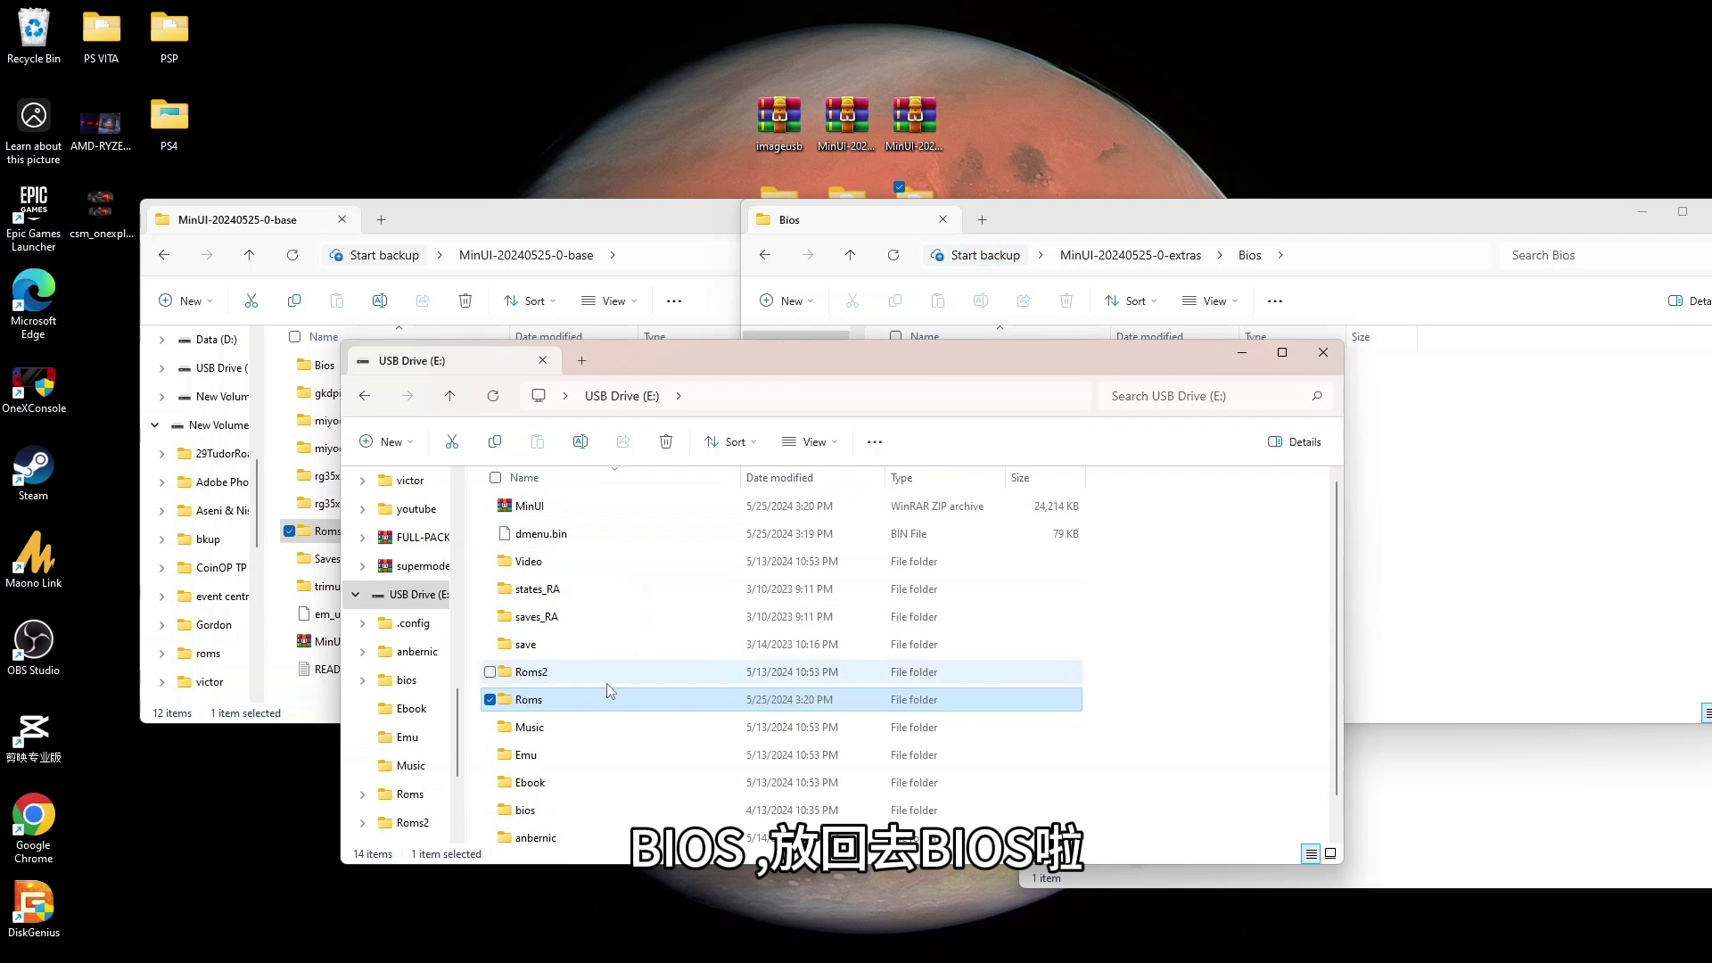
{"action": "double_click", "coordinate": [589, 811]}
{"action": "left_click", "coordinate": [1507, 604]}
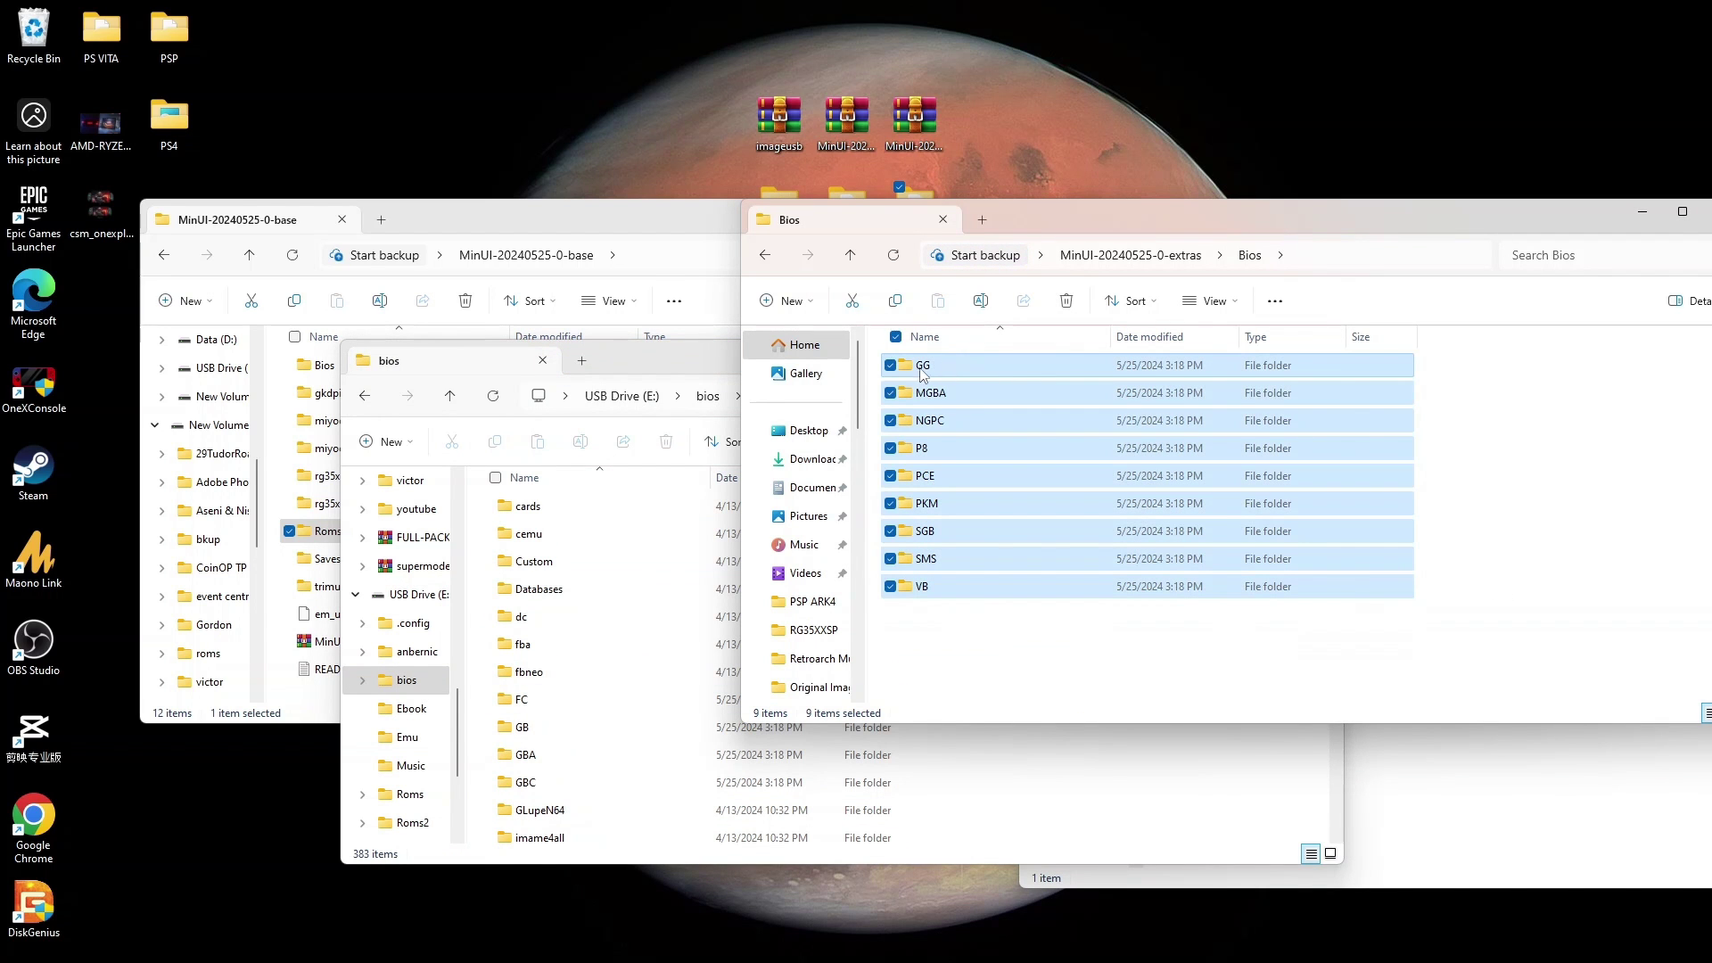
{"action": "left_click_drag", "start_coordinate": [663, 483], "coordinate": [663, 482]}
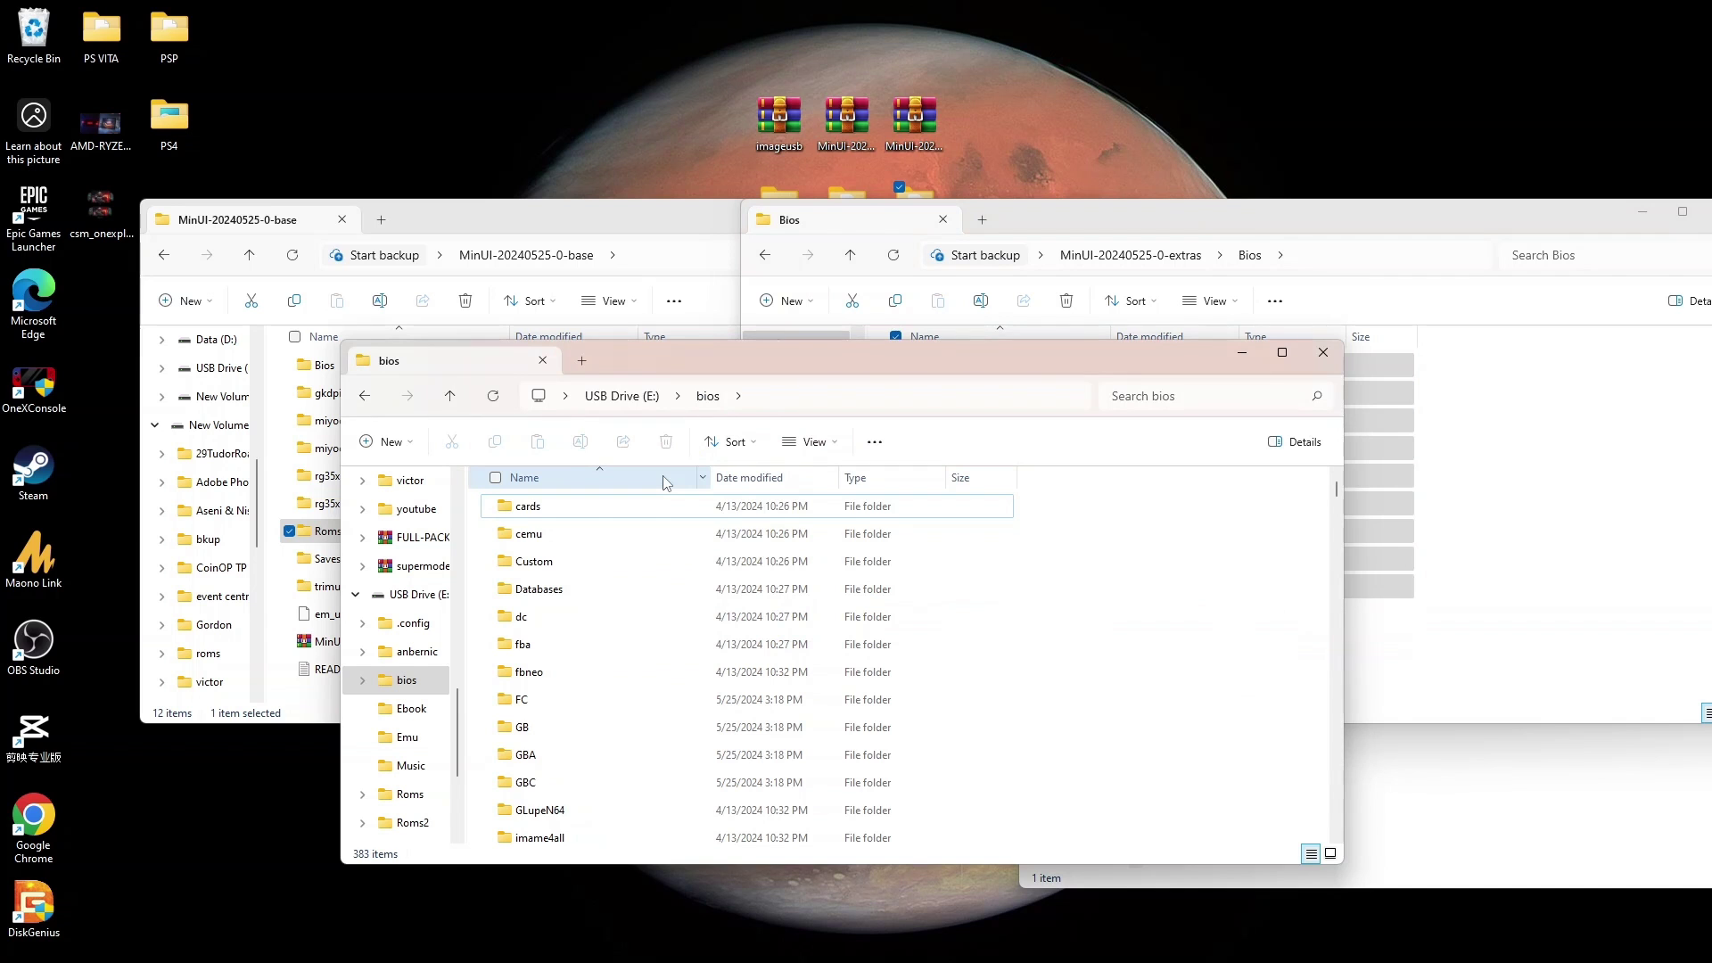
{"action": "scroll", "coordinate": [975, 639], "scroll_direction": "down", "scroll_amount": 12}
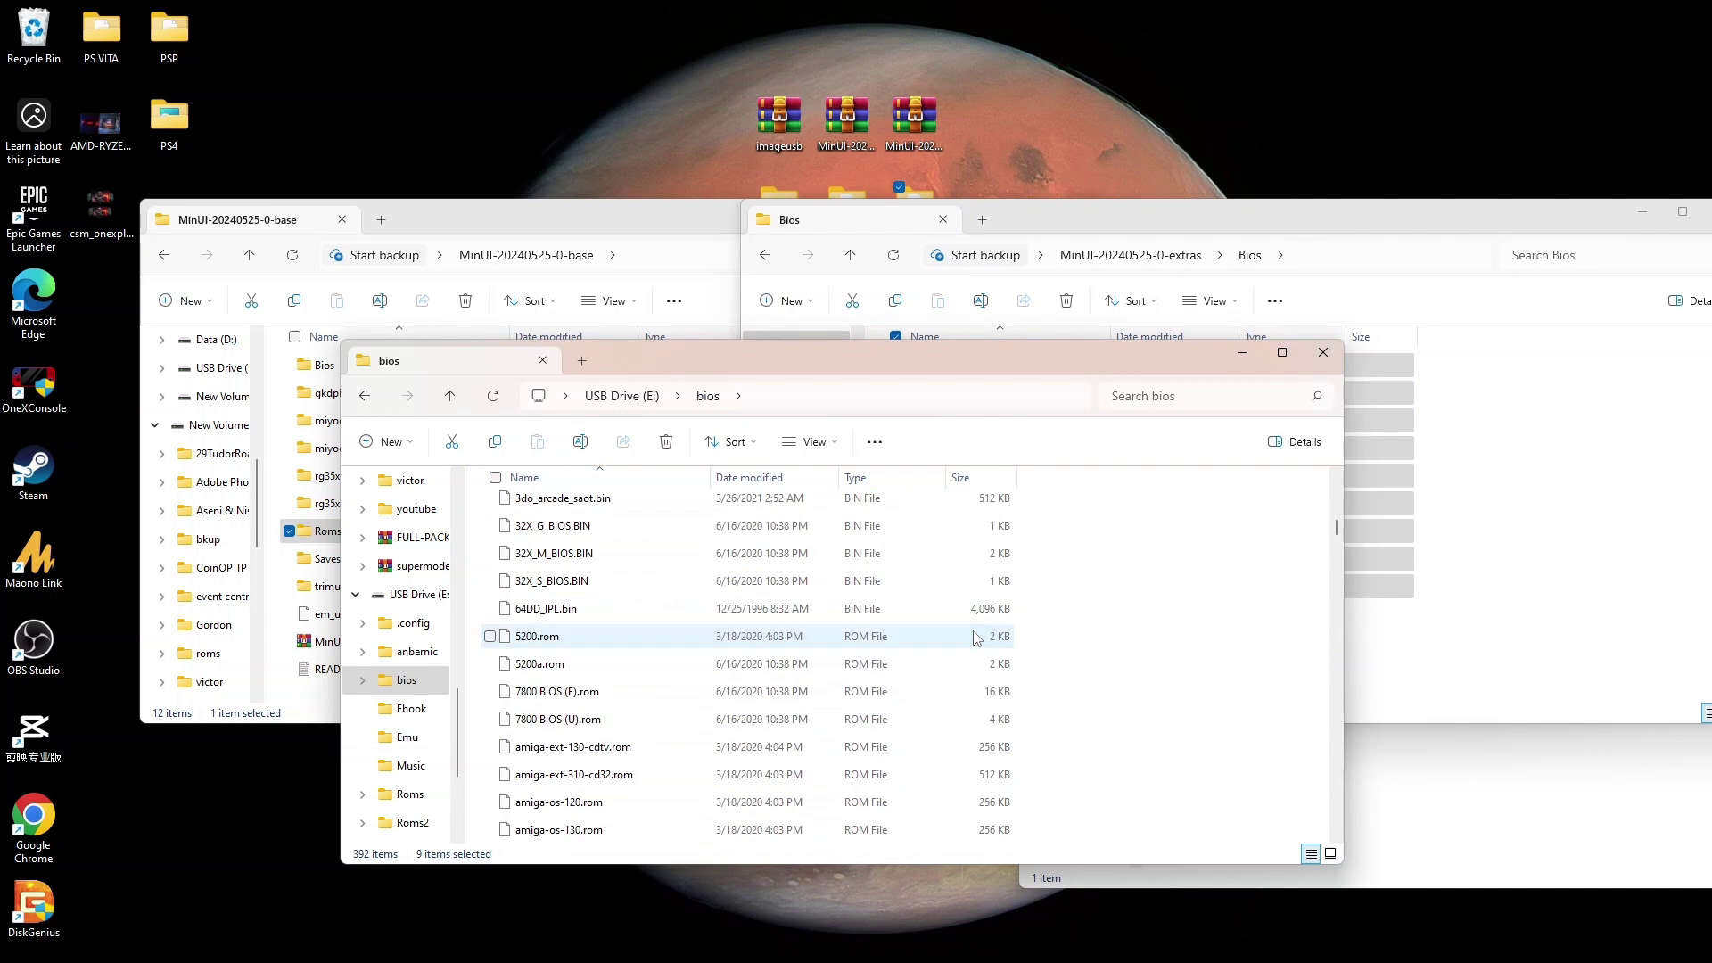
{"action": "left_click", "coordinate": [640, 396]}
Return to the MinUI-20240525-0-extras folder and copy its Emus folder to the root of USB Drive (E:)
{"action": "left_click", "coordinate": [1521, 529]}
{"action": "left_click", "coordinate": [1147, 256]}
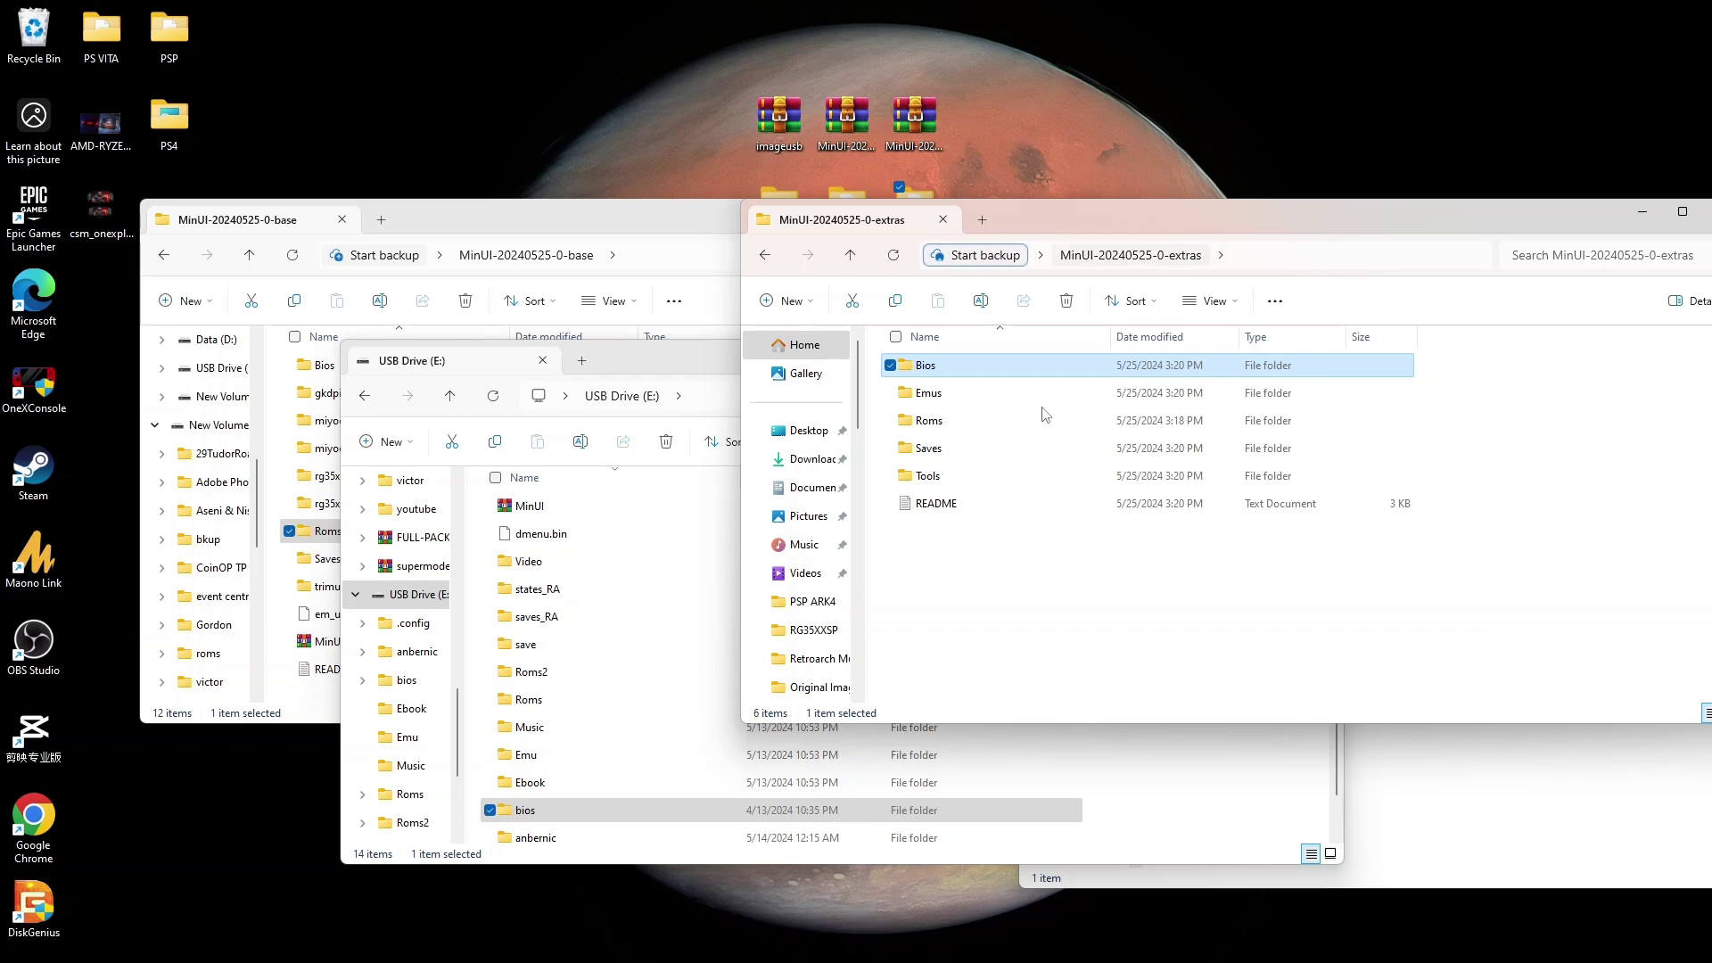
{"action": "left_click", "coordinate": [1023, 557]}
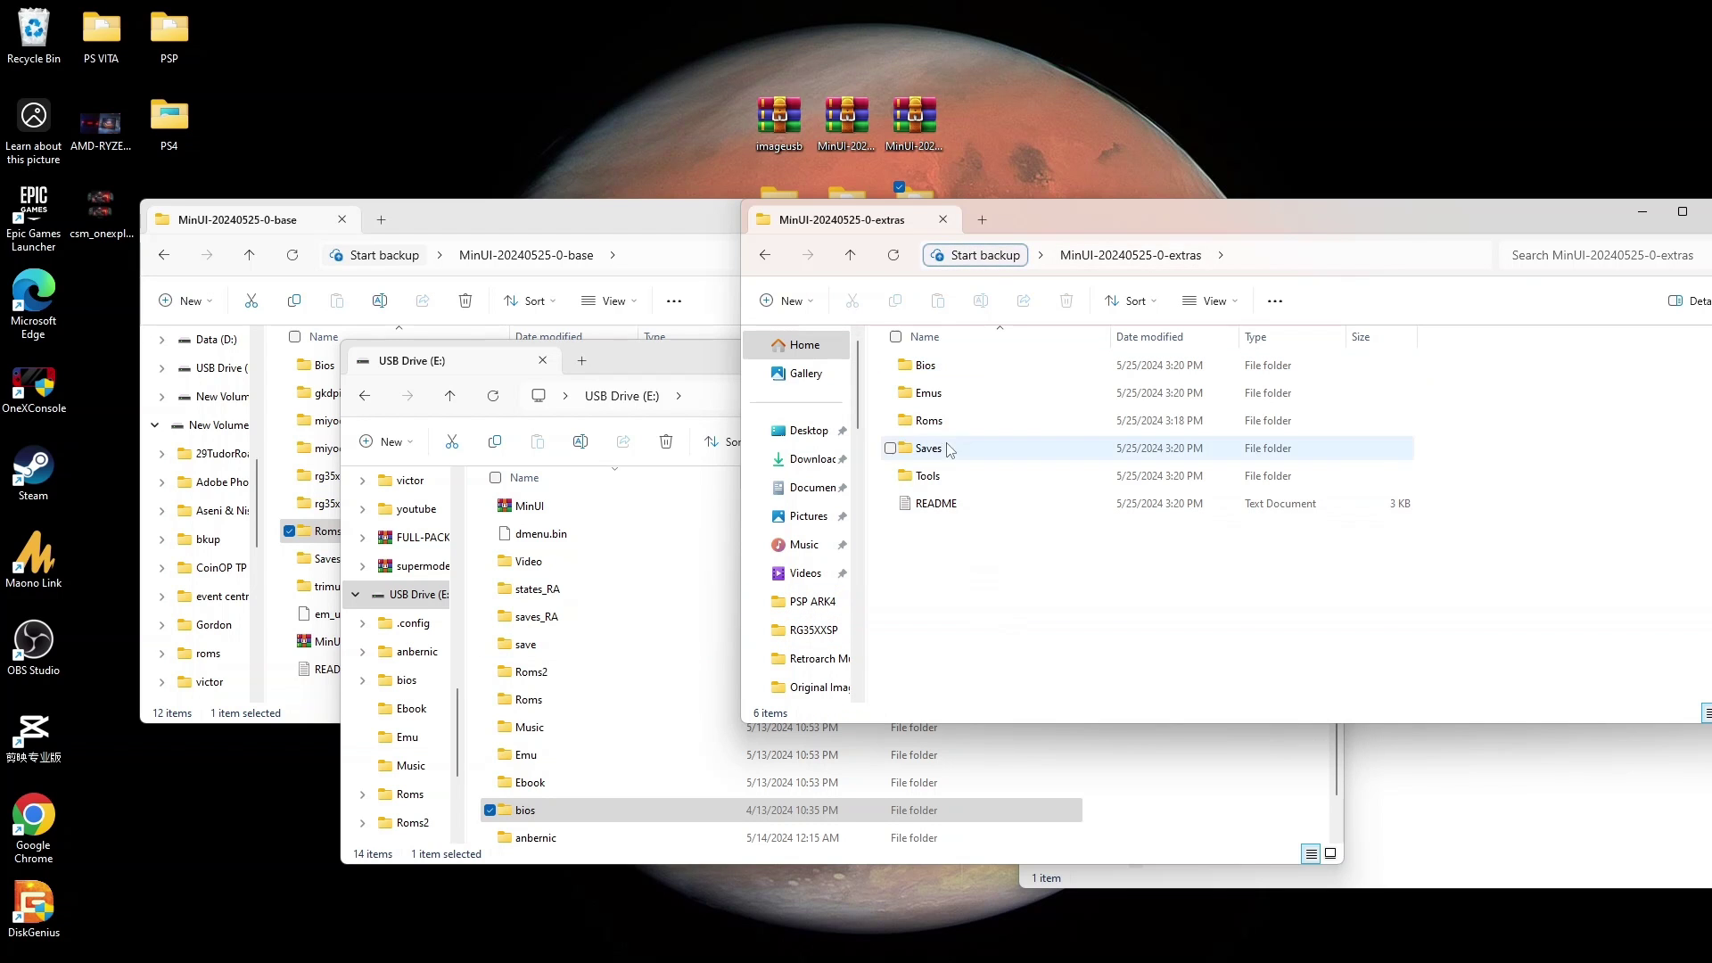
{"action": "left_click", "coordinate": [914, 401]}
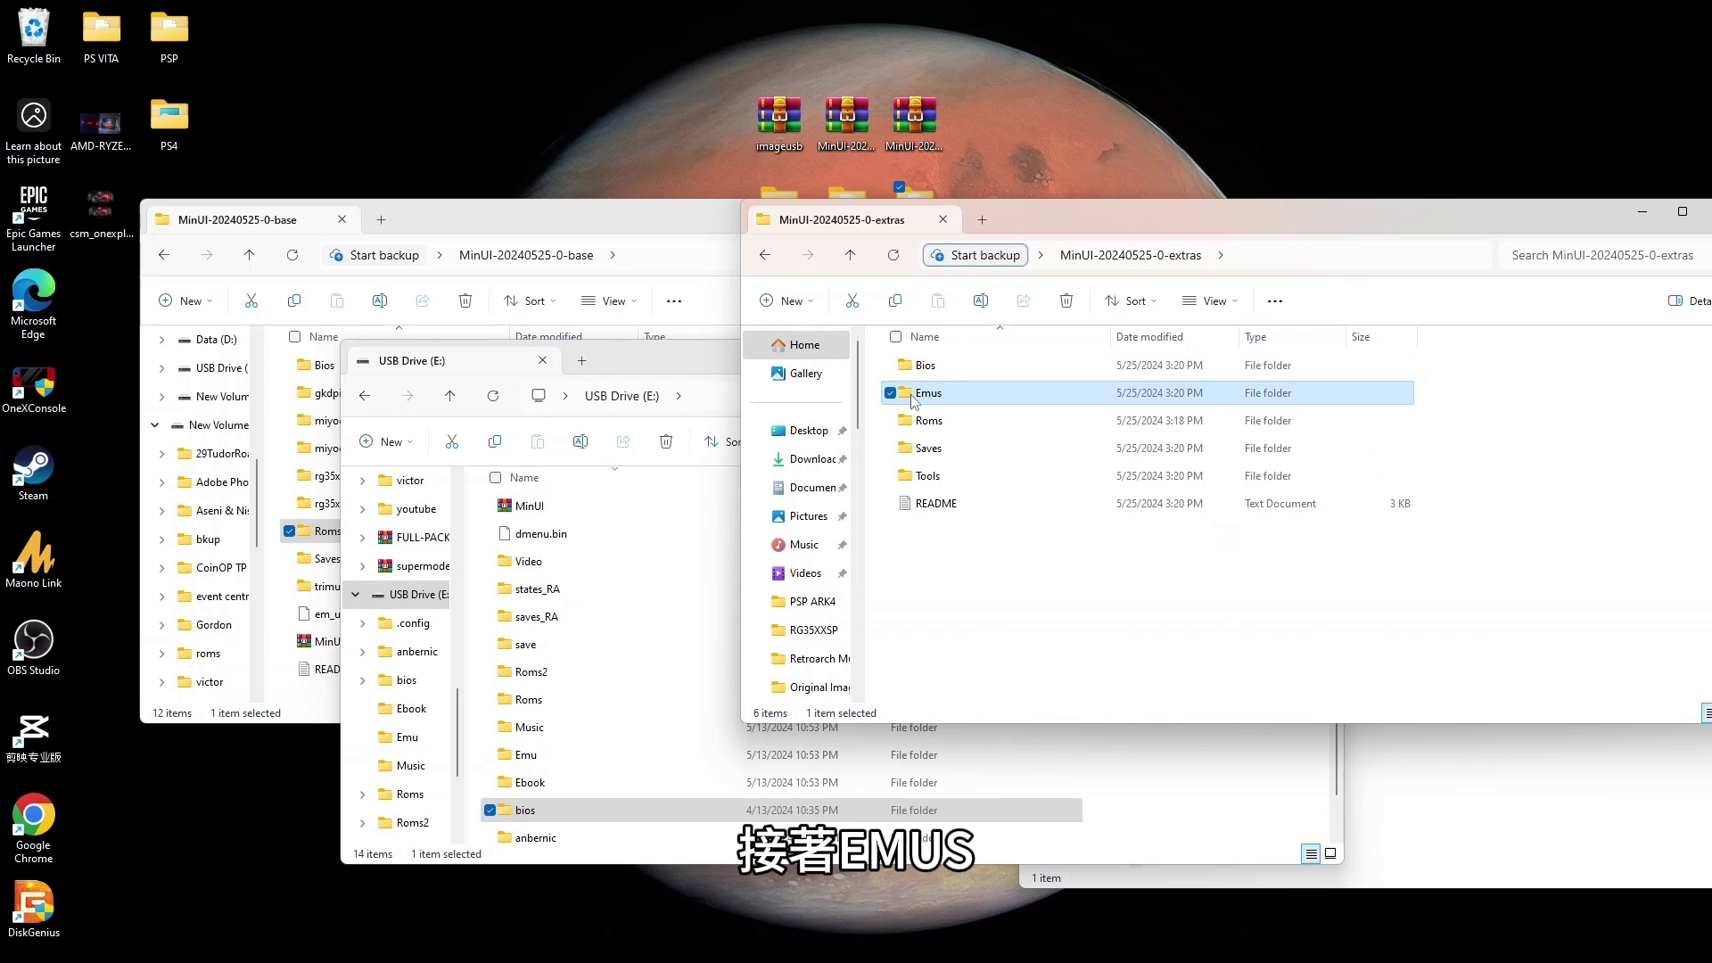
{"action": "left_click_drag", "start_coordinate": [913, 400], "coordinate": [524, 535]}
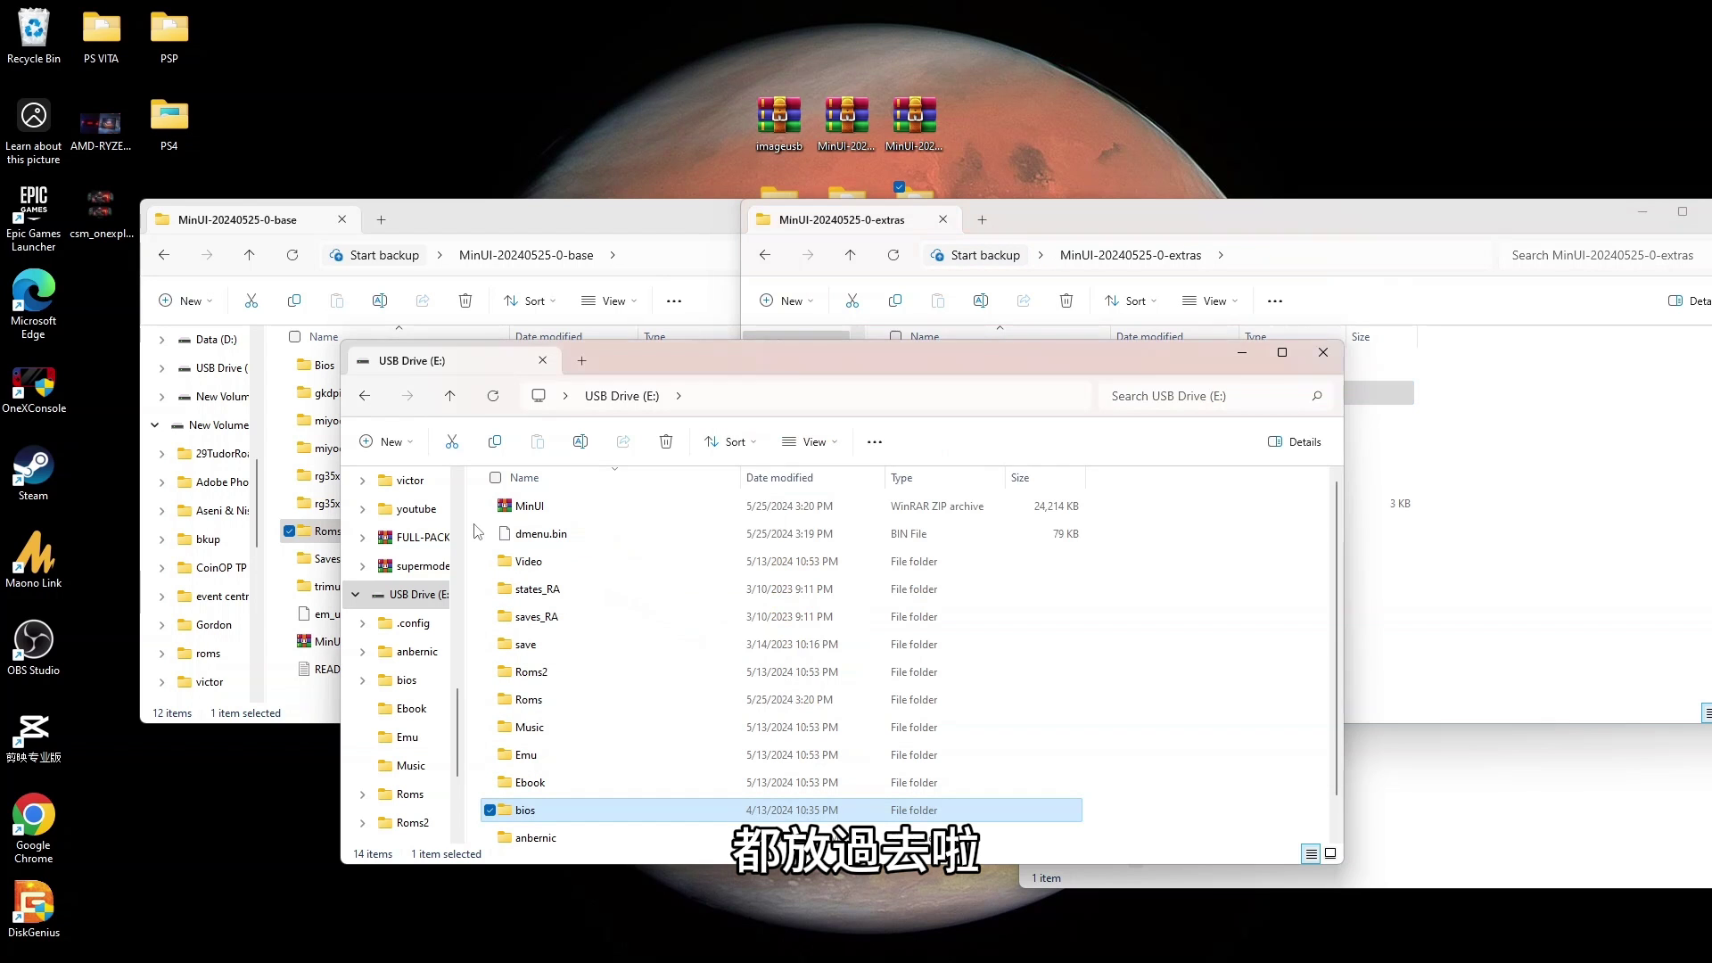
Check the contents of the extras package's Saves folder and return to MinUI-20240525-0-extras
{"action": "left_click", "coordinate": [1441, 541]}
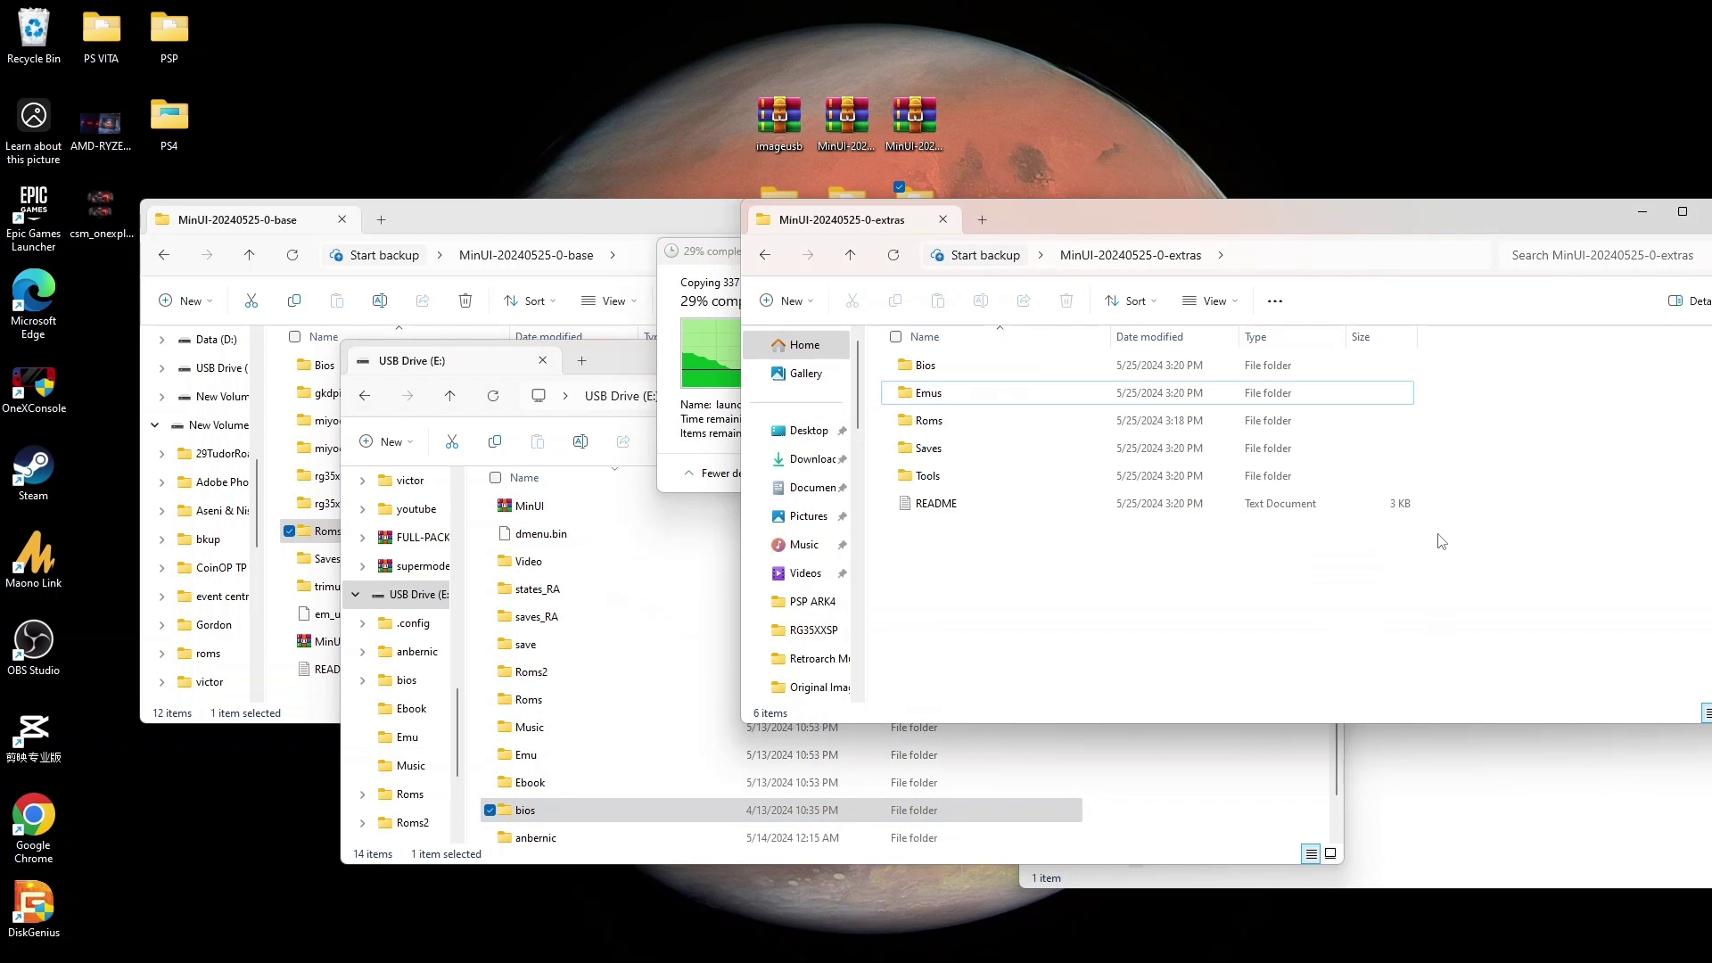
{"action": "double_click", "coordinate": [1097, 455]}
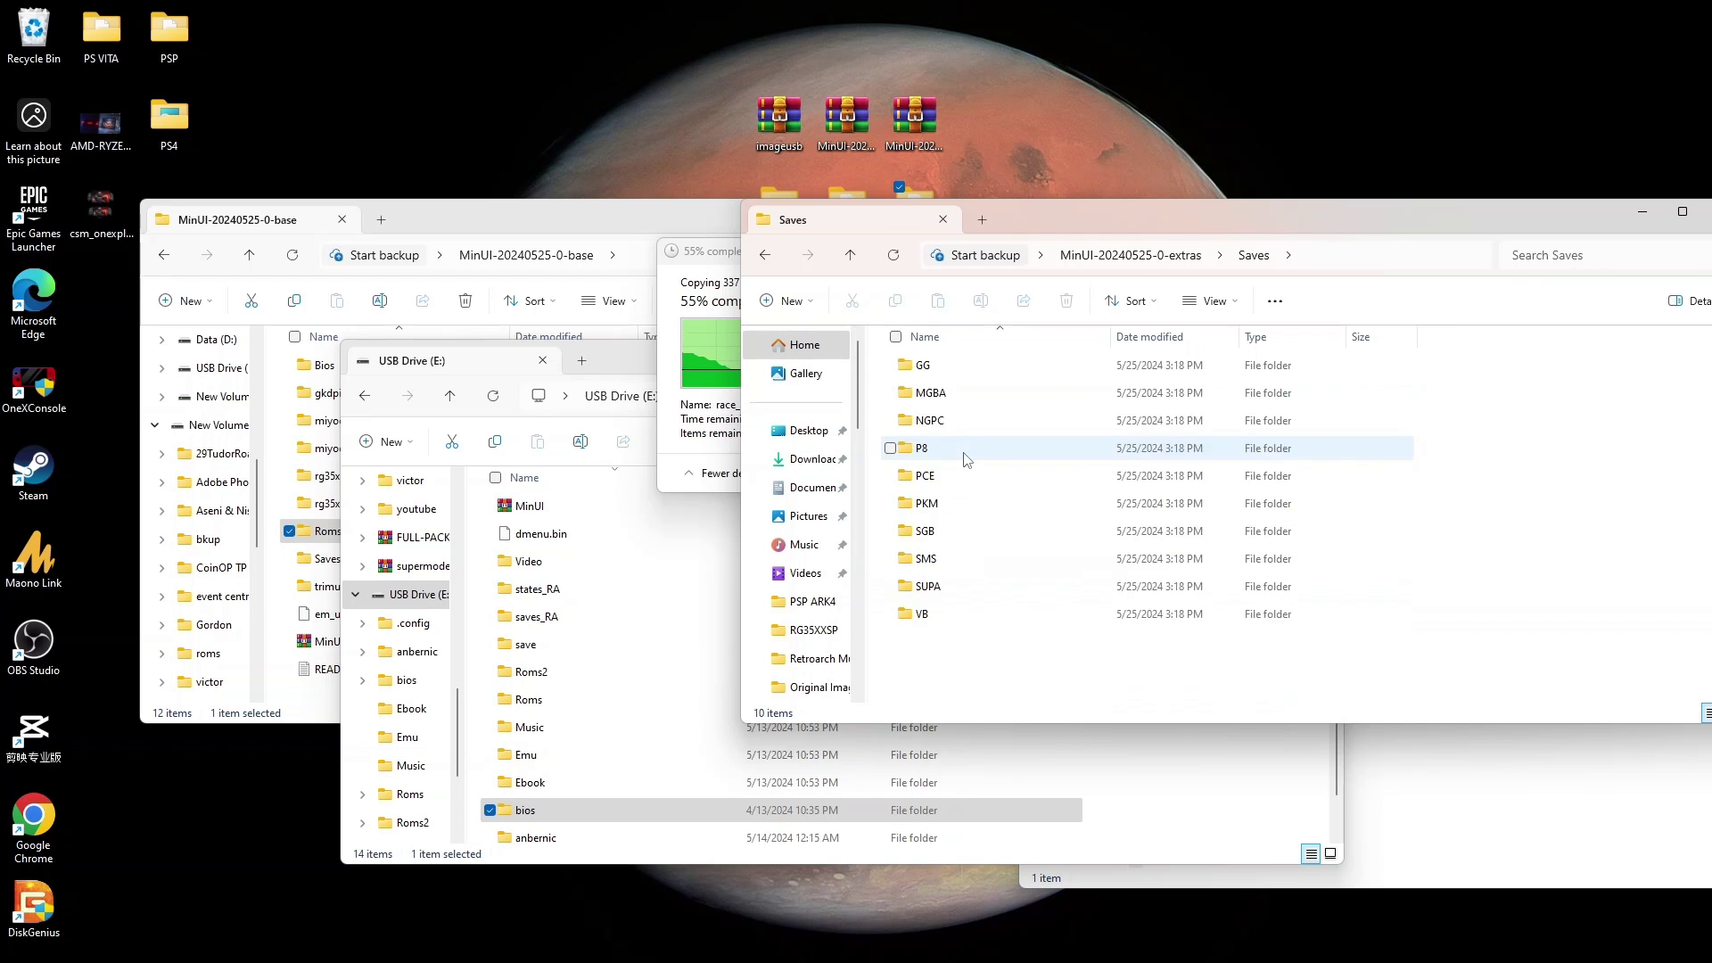
{"action": "left_click", "coordinate": [1146, 259]}
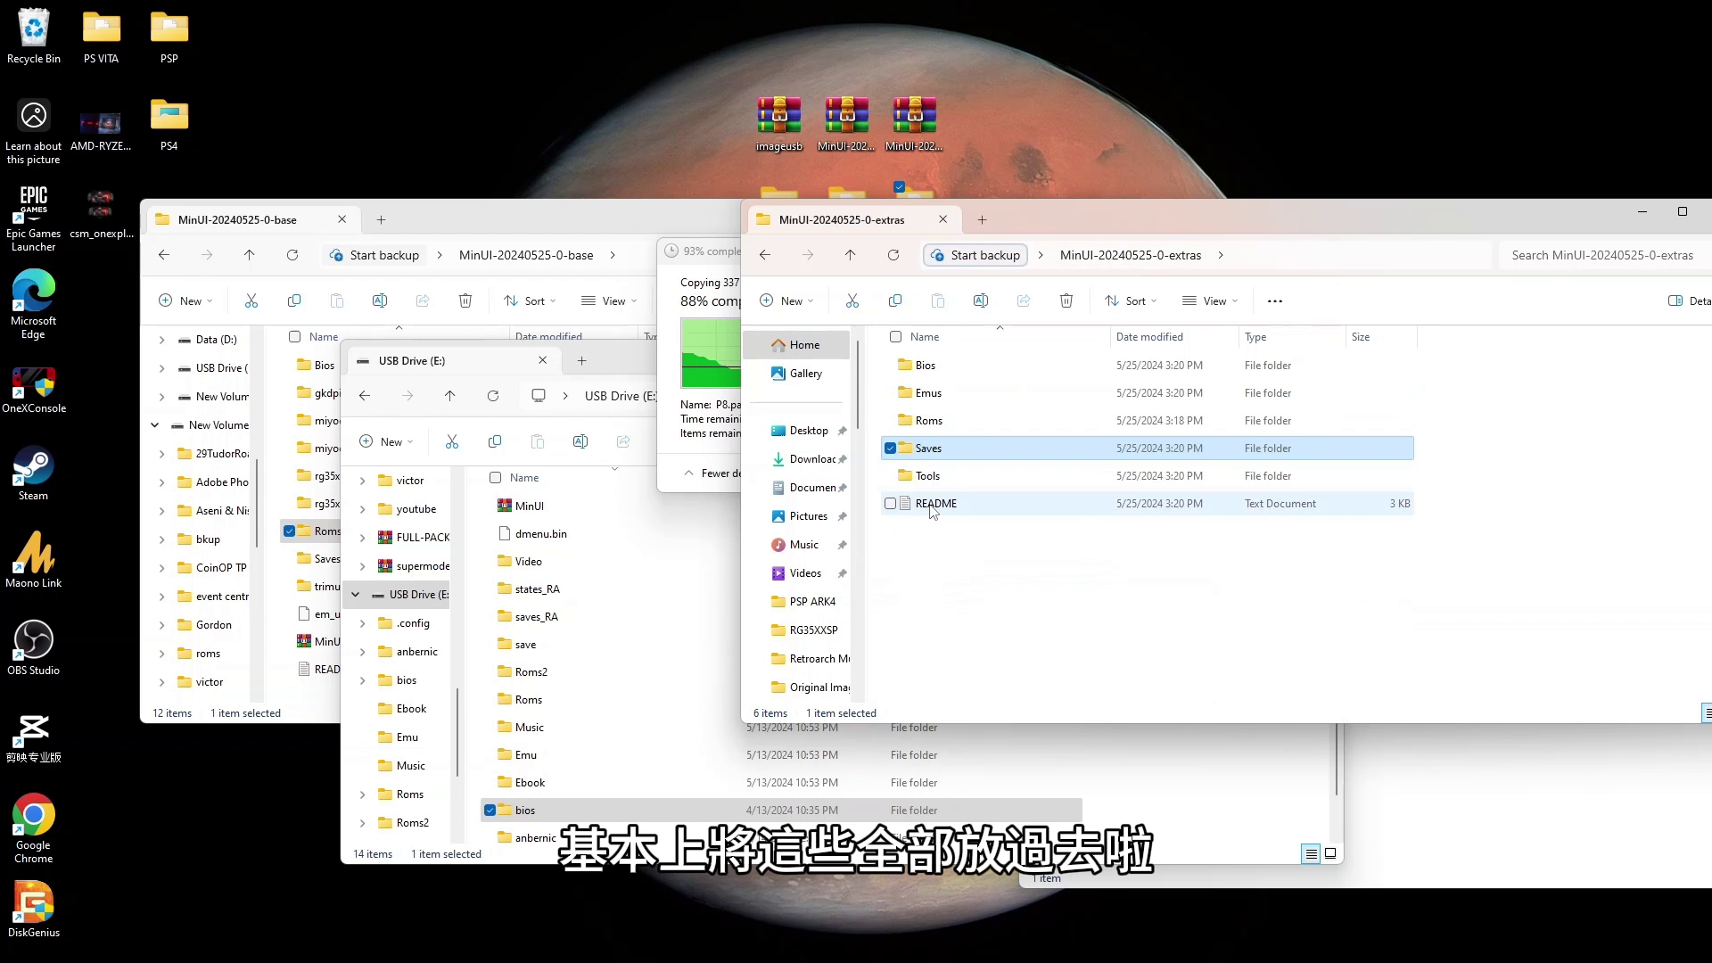
Copy the extras package's Roms, Saves and Tools folders to the root of USB Drive (E:), and open Roms on the drive
{"action": "left_click_drag", "start_coordinate": [885, 481], "coordinate": [1218, 749]}
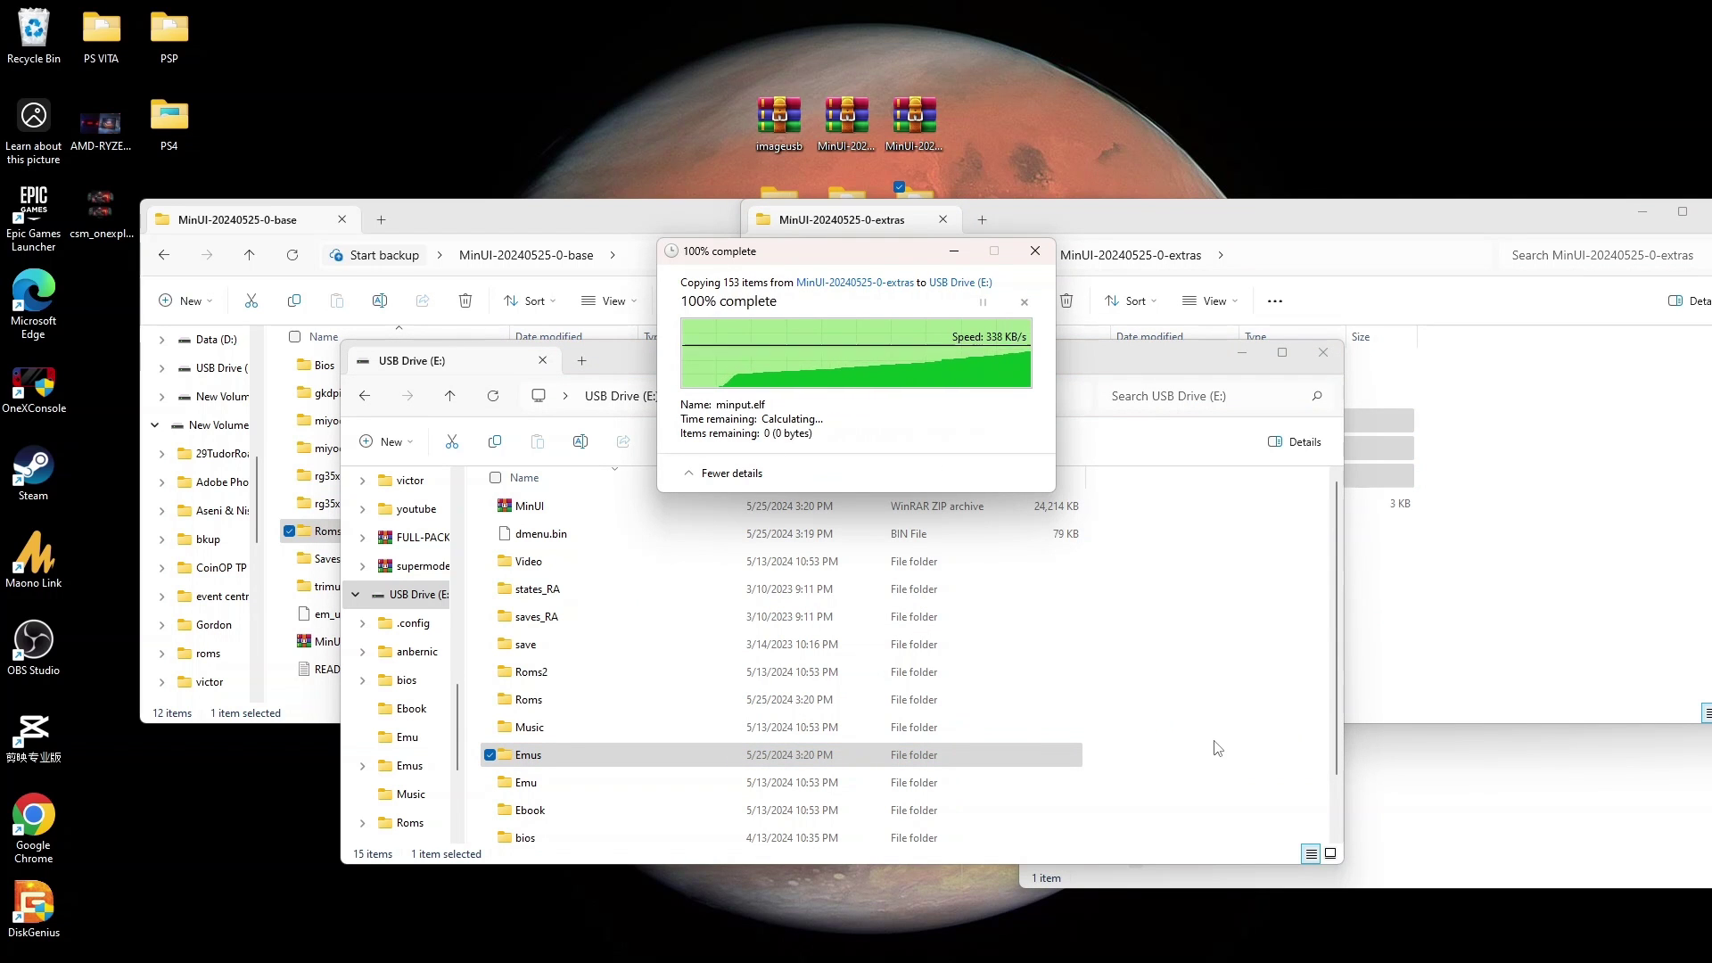
{"action": "double_click", "coordinate": [581, 749]}
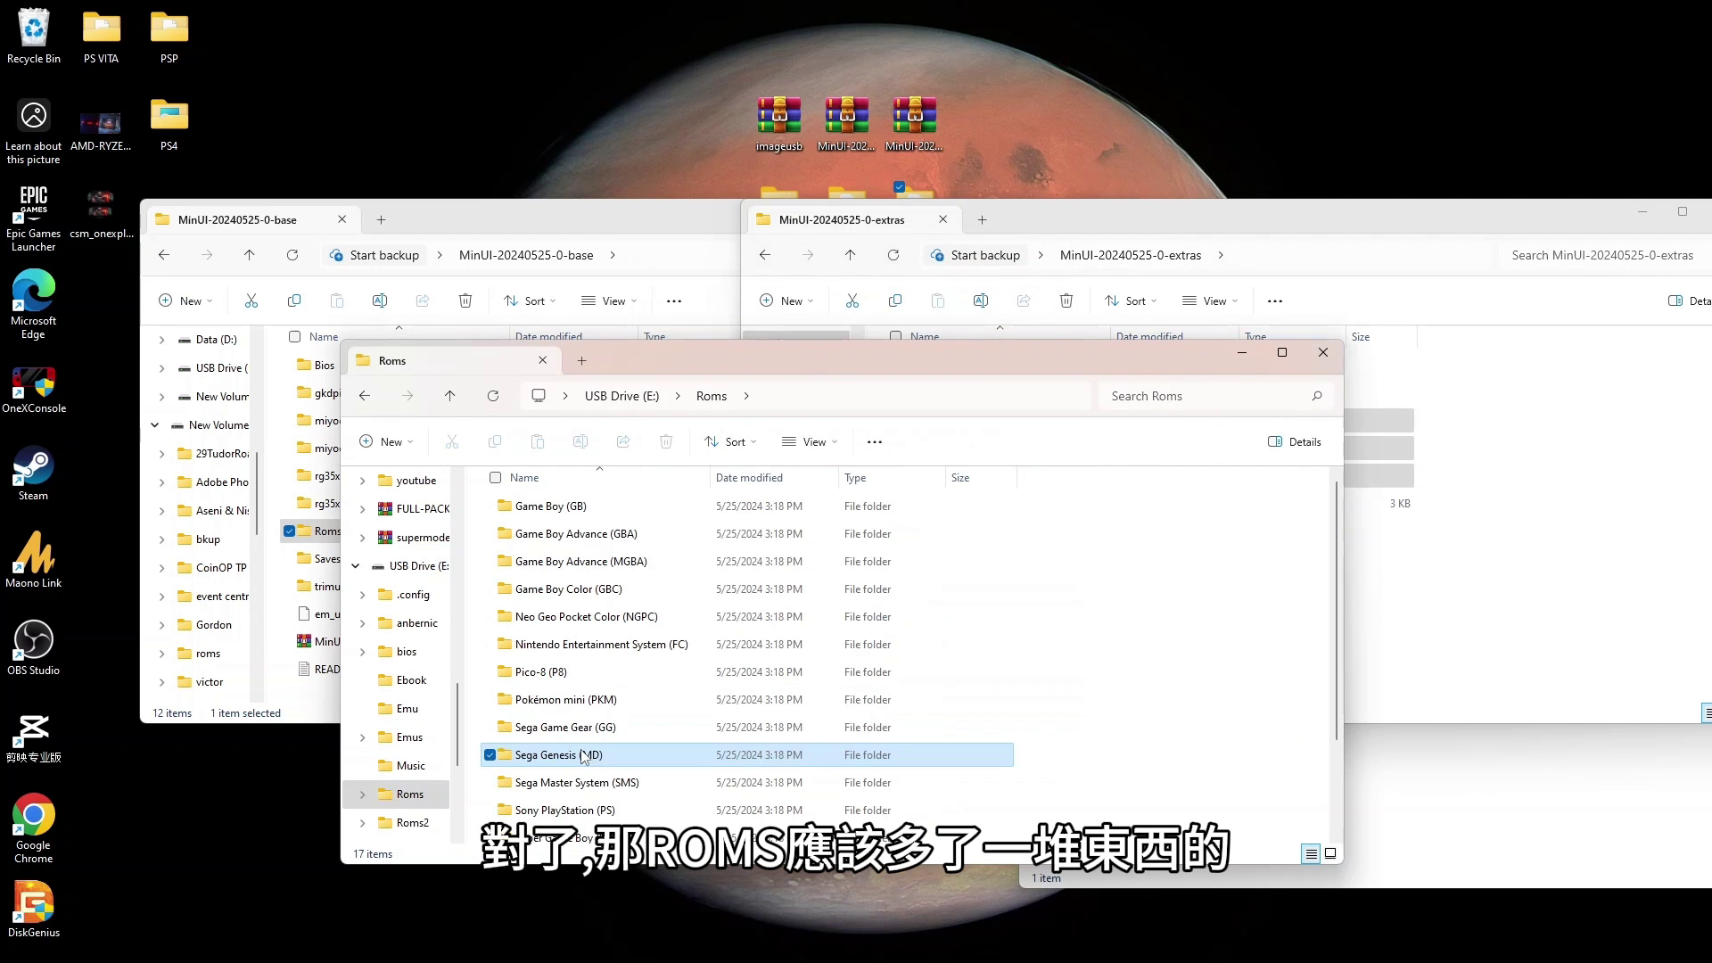
{"action": "left_click", "coordinate": [1146, 720]}
Put away the MinUI-20240525-0-extras window and arrange the Roms window beside the Roms2 SFC window
{"action": "left_click", "coordinate": [1611, 673]}
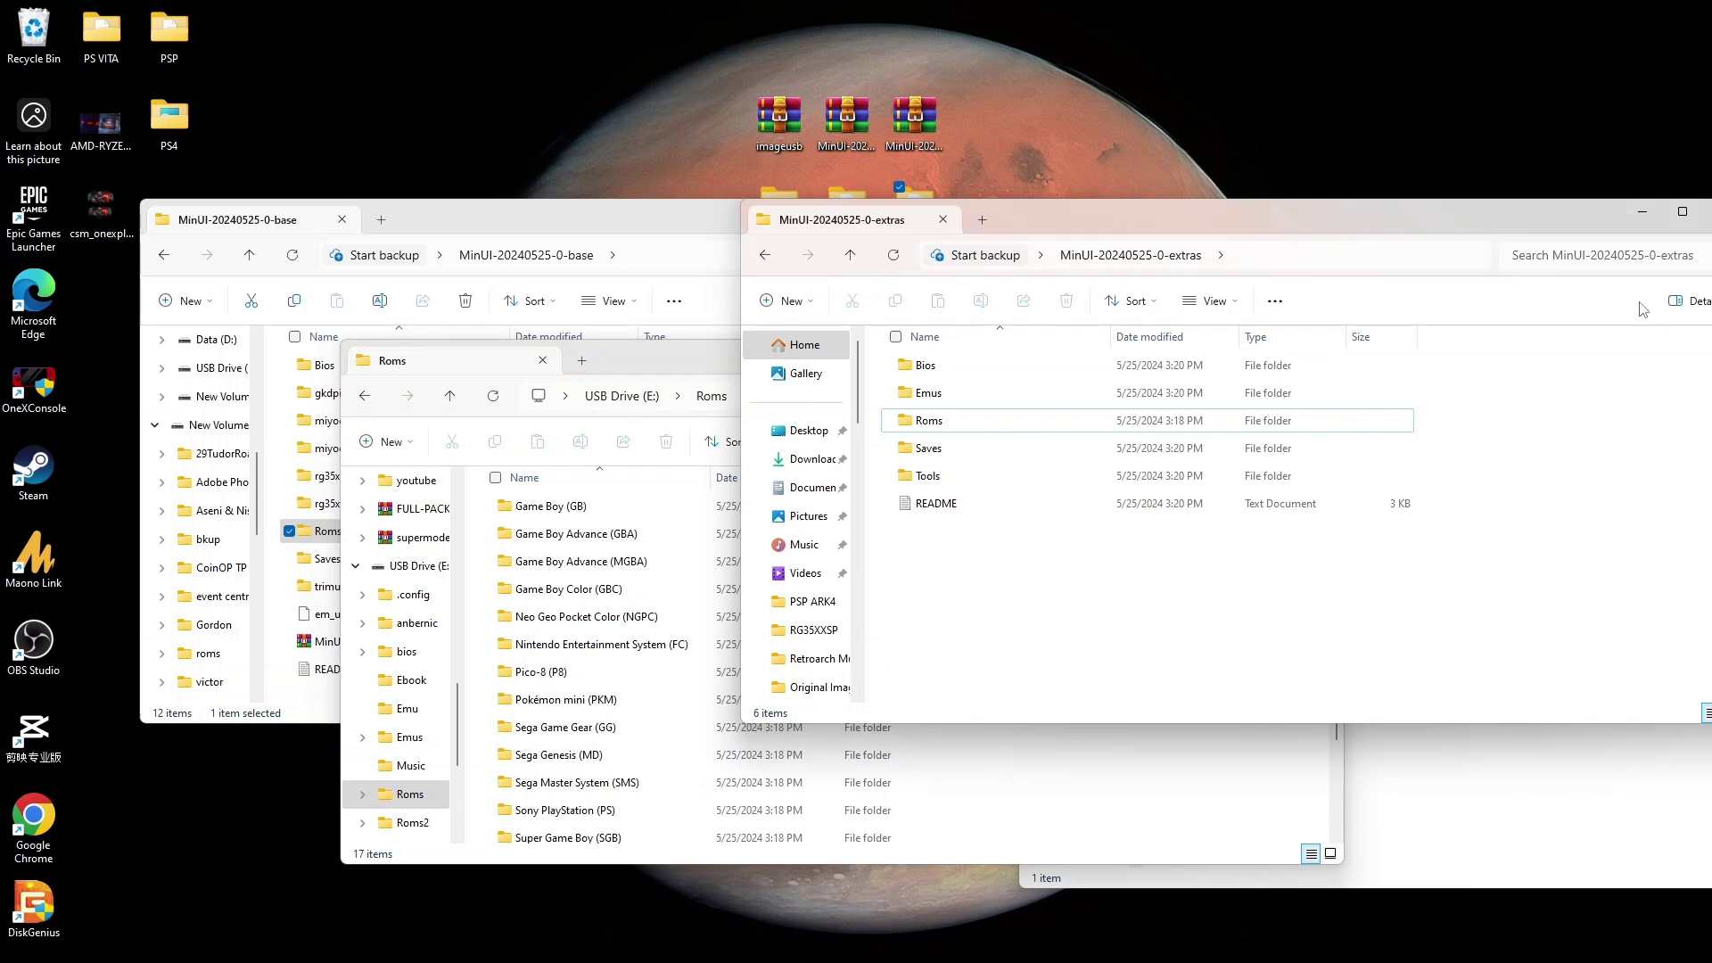
{"action": "left_click_drag", "start_coordinate": [1577, 211], "coordinate": [1493, 213]}
{"action": "left_click", "coordinate": [1639, 213]}
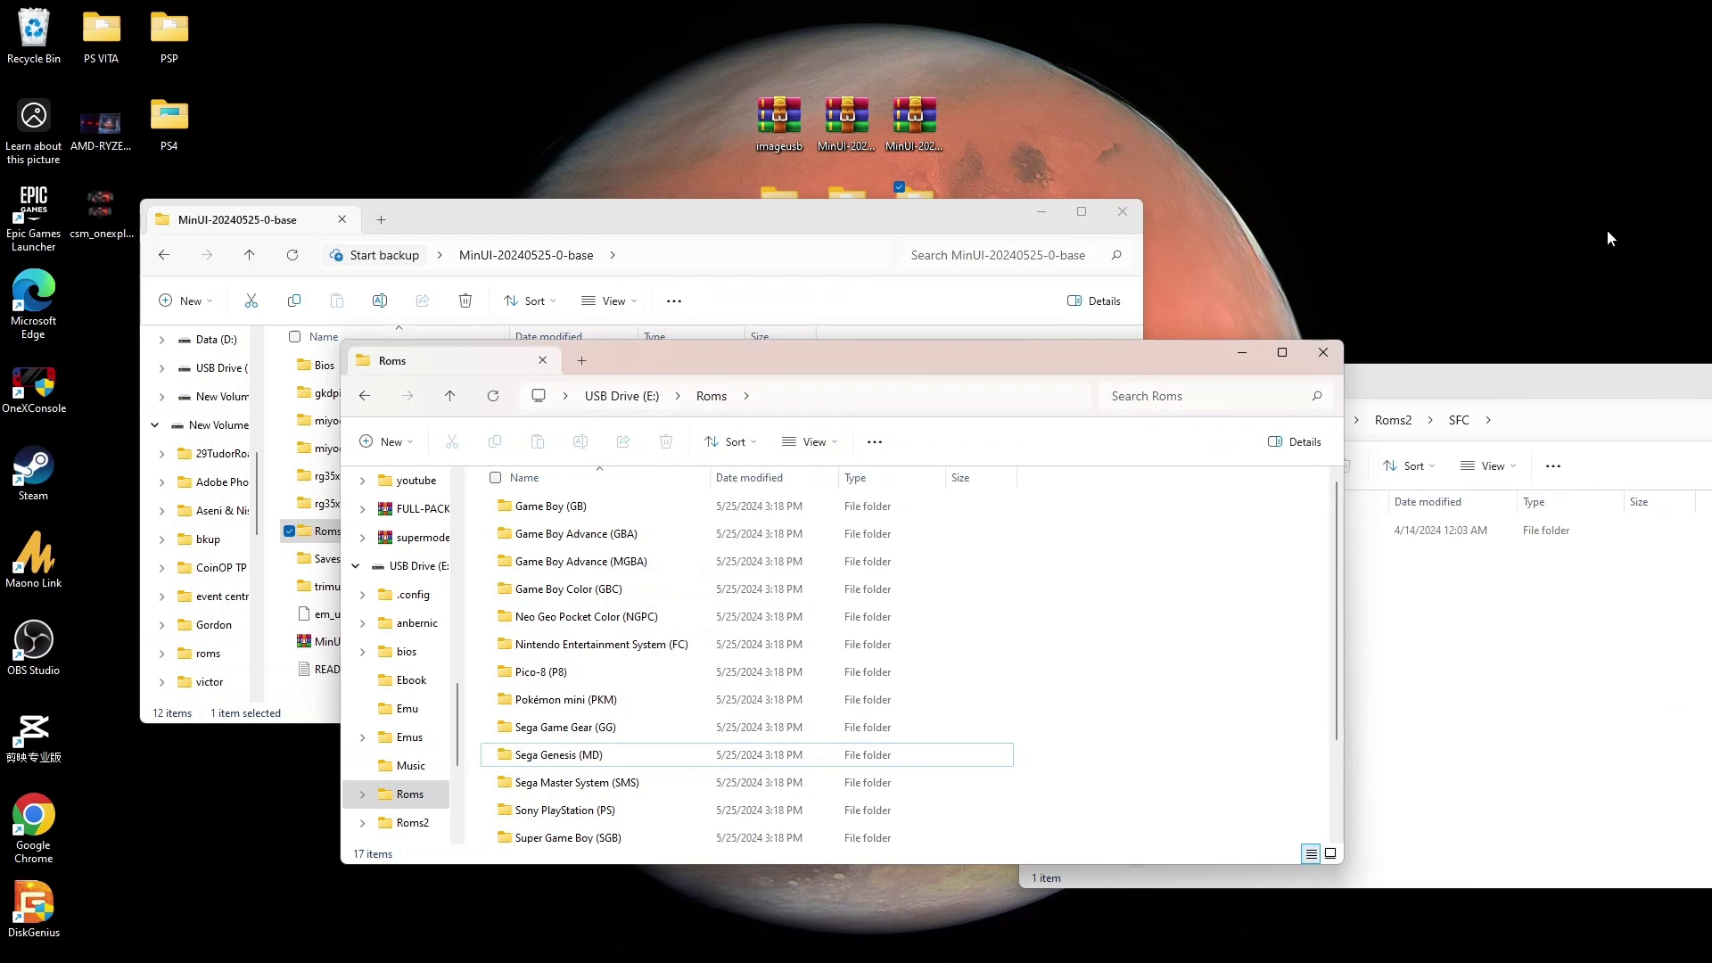
{"action": "left_click_drag", "start_coordinate": [897, 364], "coordinate": [790, 328]}
{"action": "left_click", "coordinate": [1322, 817]}
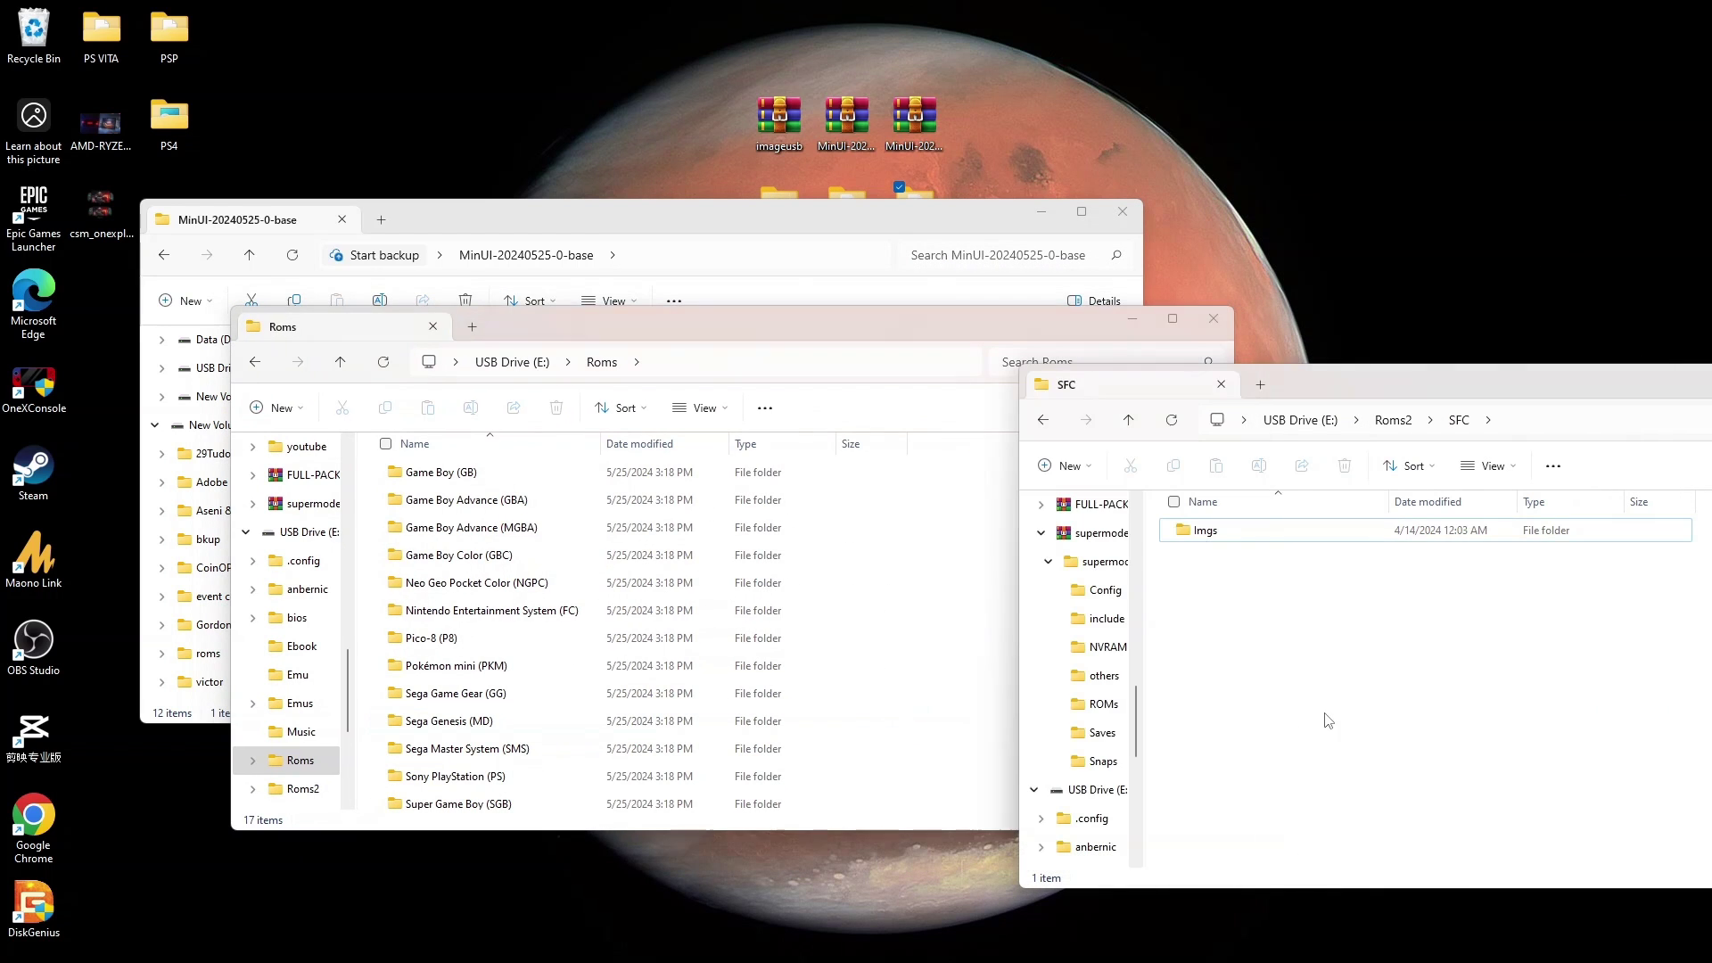
Move all the game files from the PICO folder in Roms2, except the Imgs folder, into Pico-8 (P8) in Roms
{"action": "left_click", "coordinate": [1393, 420]}
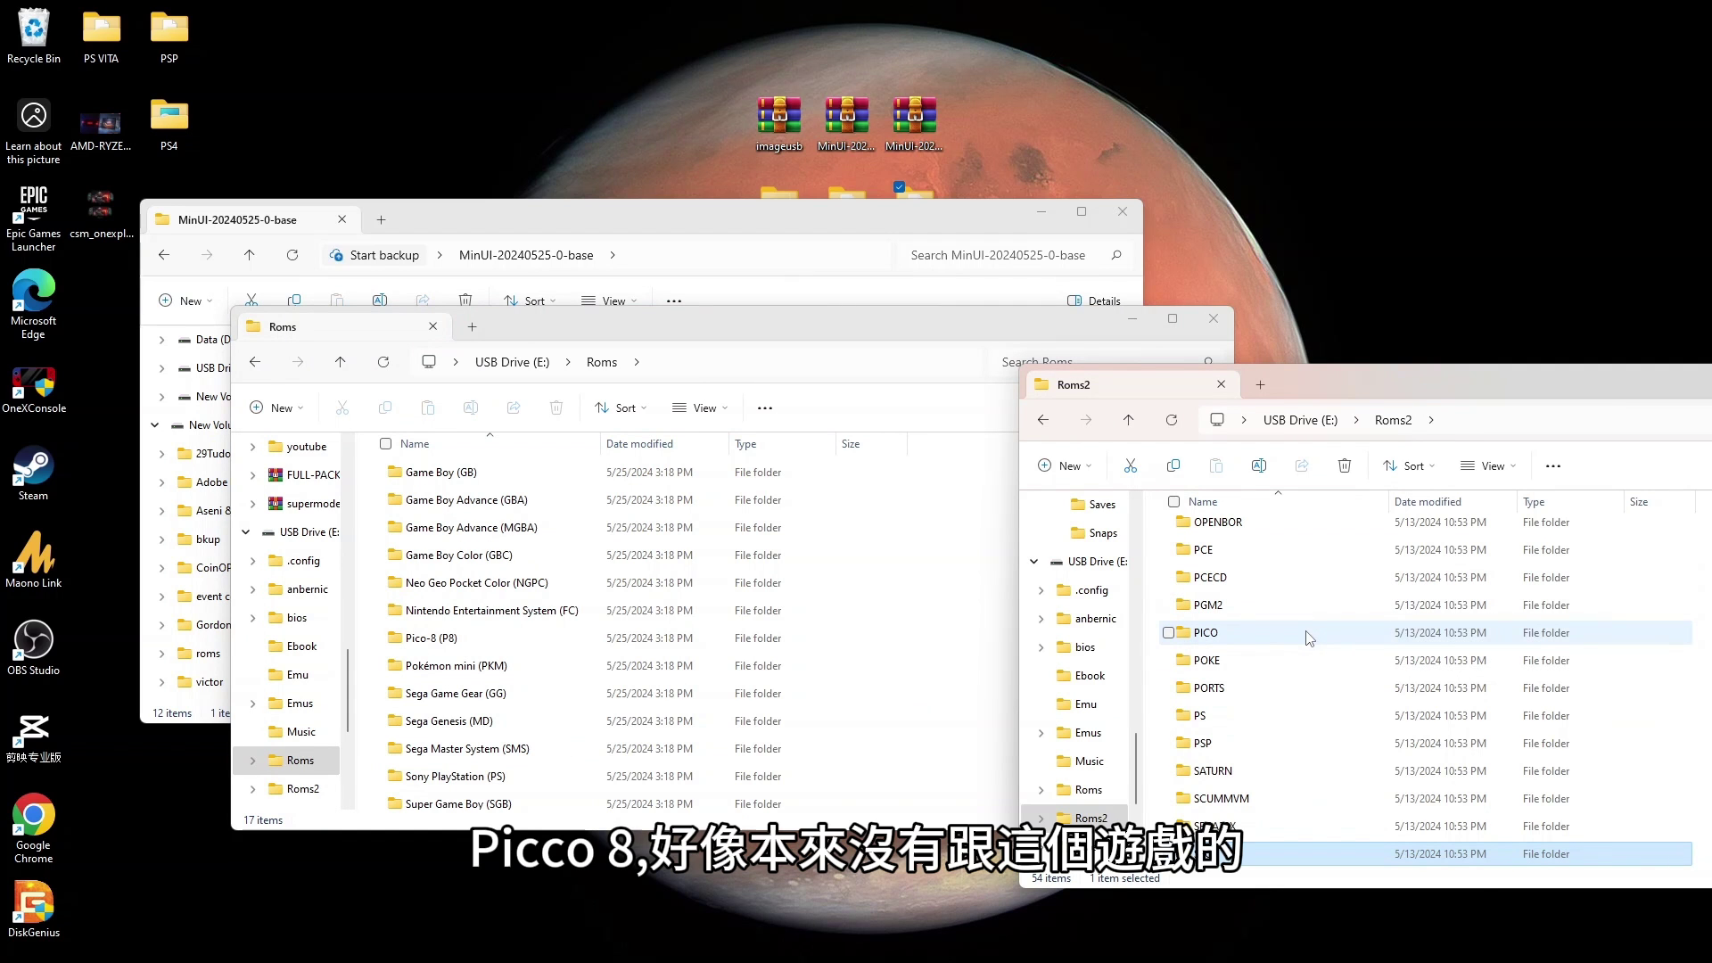
{"action": "scroll", "coordinate": [1310, 639], "scroll_direction": "up", "scroll_amount": 1}
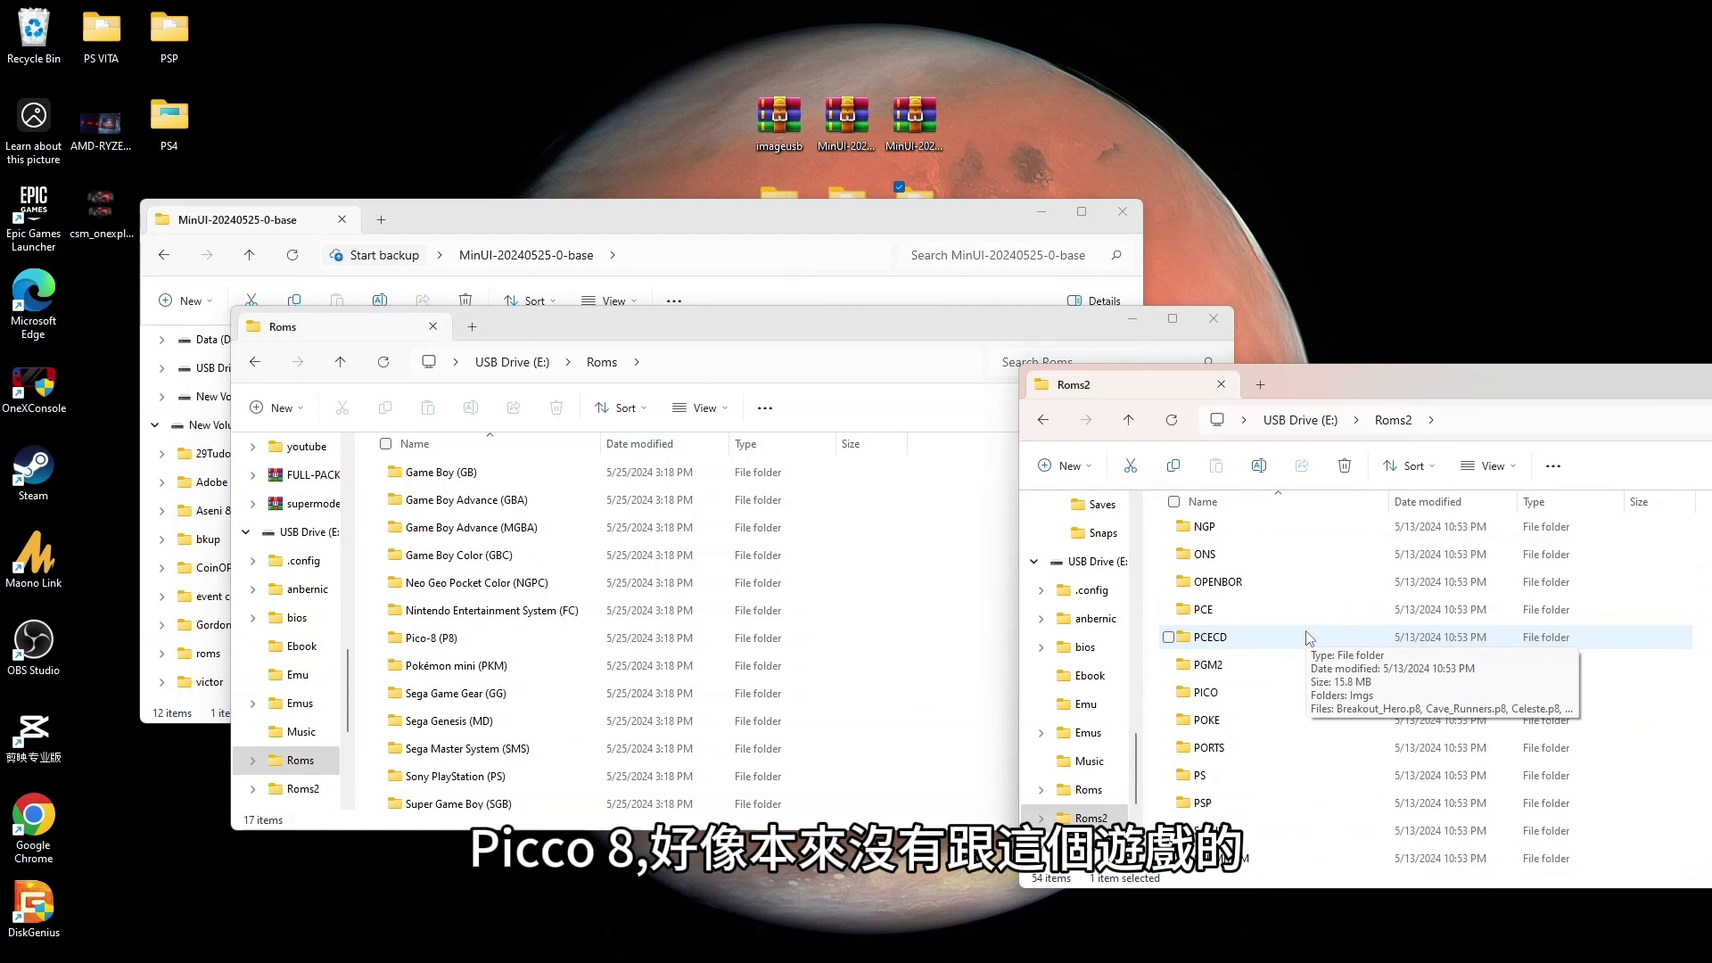
{"action": "double_click", "coordinate": [1280, 694]}
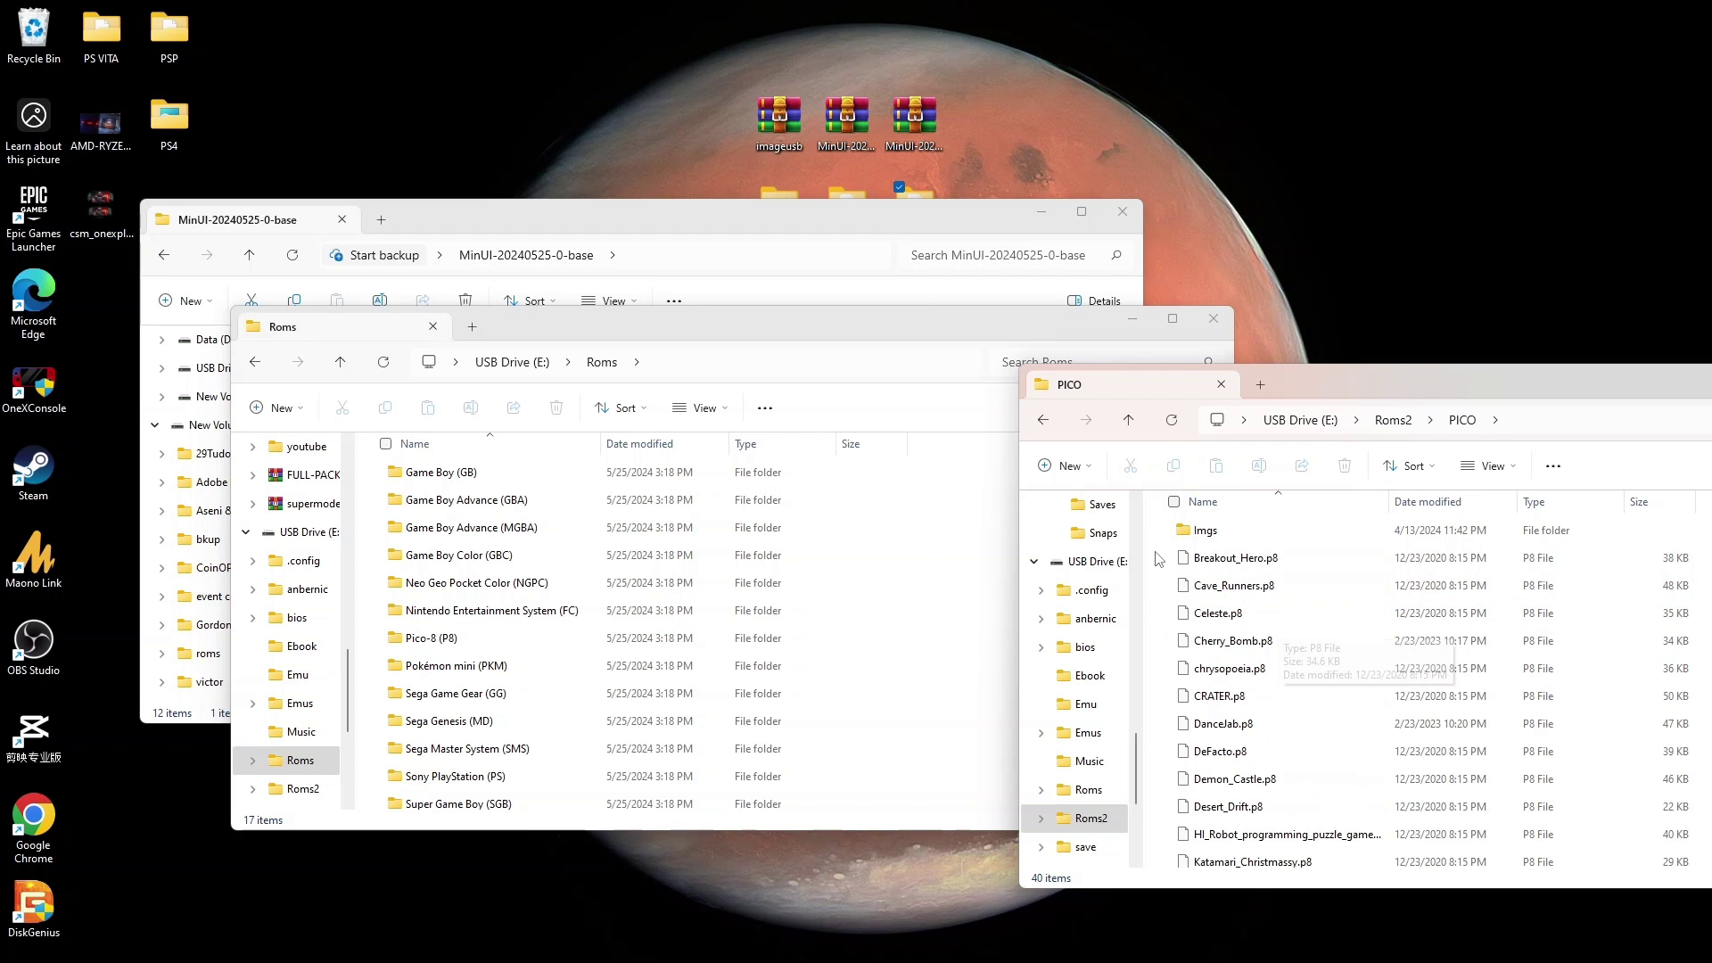
{"action": "key", "text": "ctrl+a"}
{"action": "left_click", "coordinate": [1168, 533], "text": "ctrl"}
{"action": "left_click_drag", "start_coordinate": [1204, 559], "coordinate": [411, 639]}
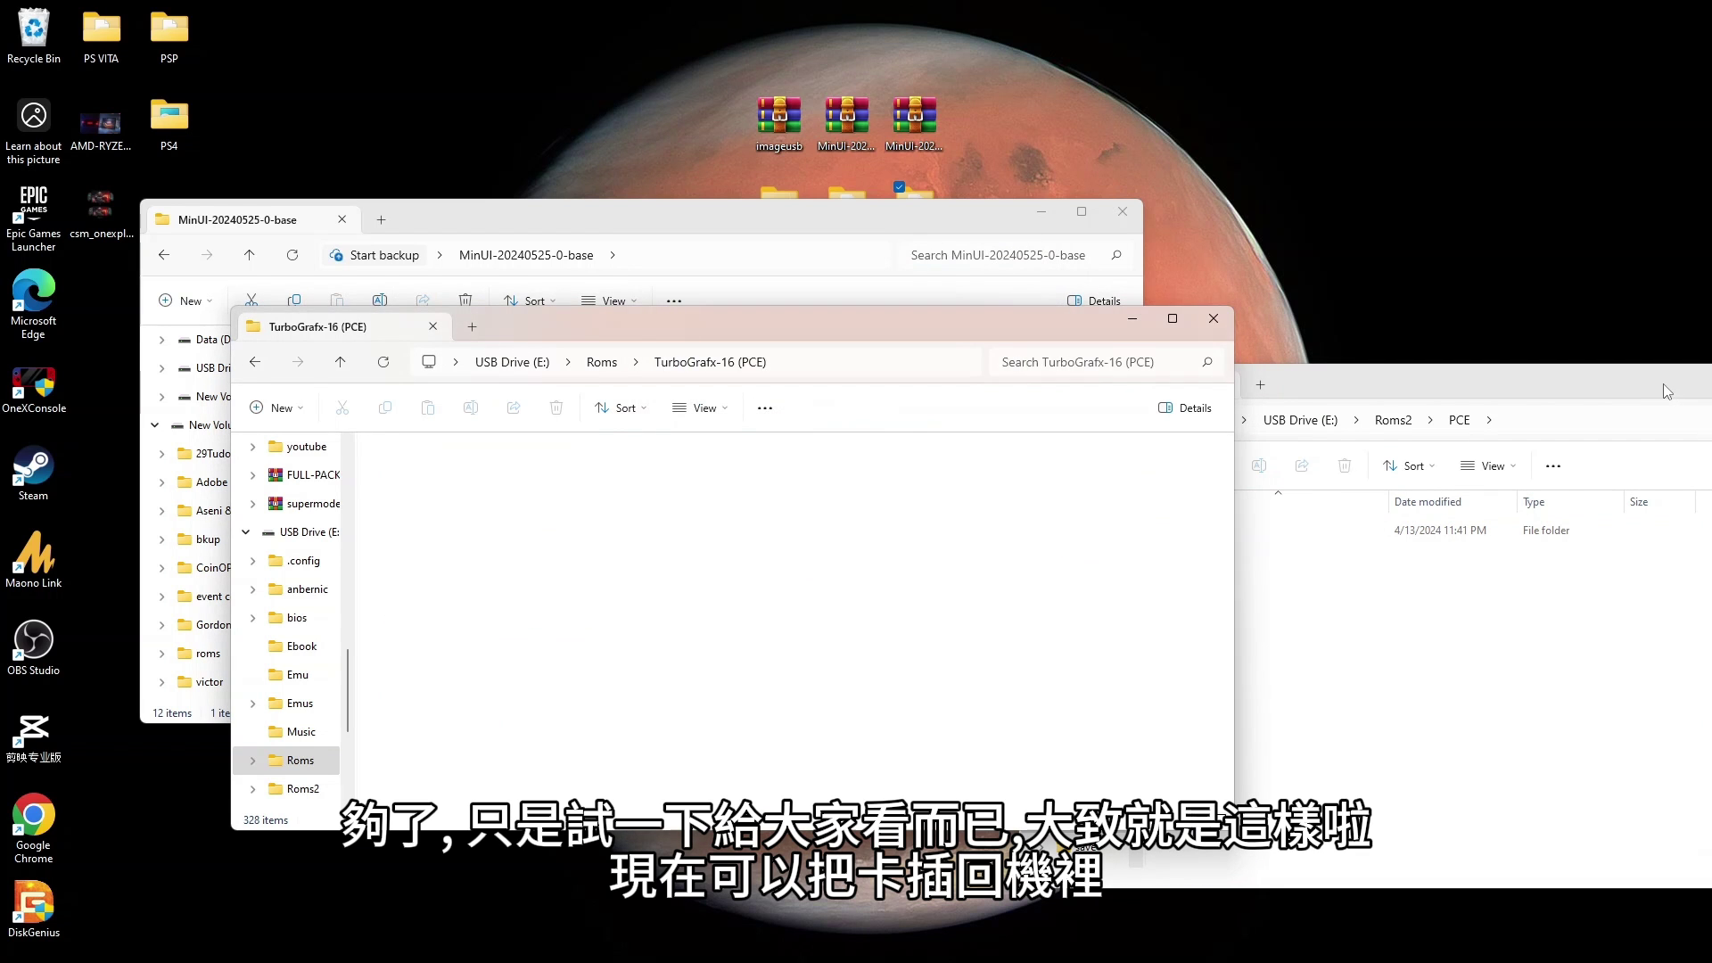
Close the PCE and USB Drive (E:) windows and open the safe-removal options for the SD card
{"action": "left_click", "coordinate": [1433, 393]}
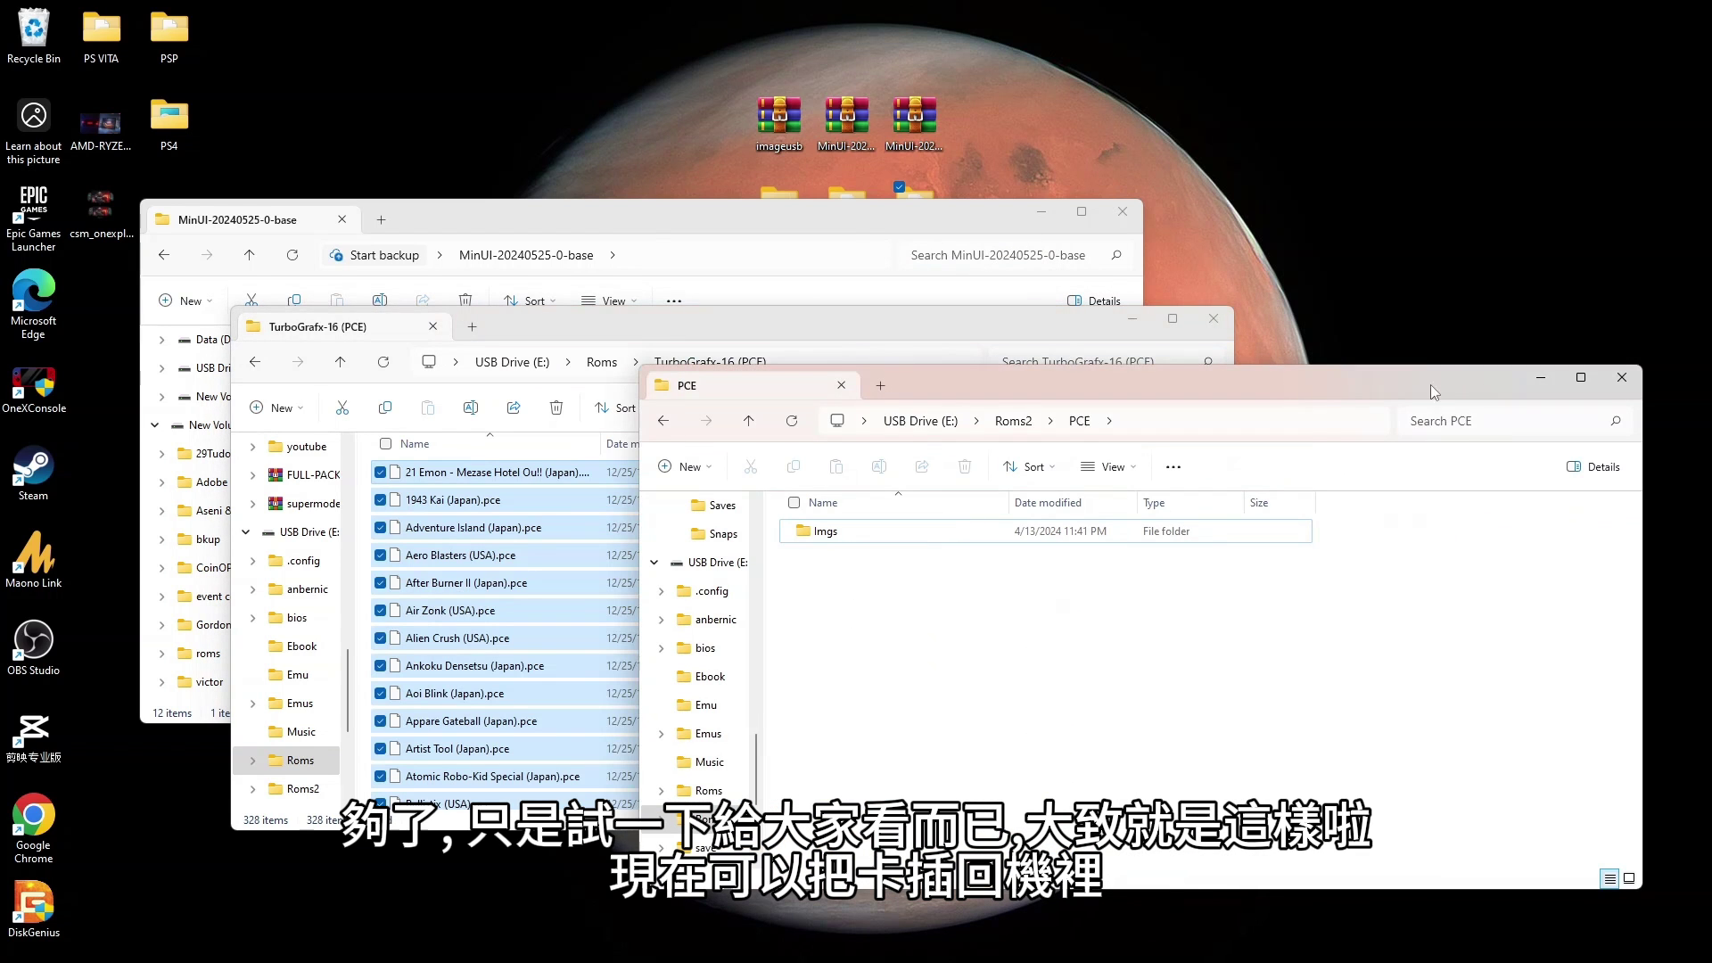
{"action": "left_click", "coordinate": [1616, 382]}
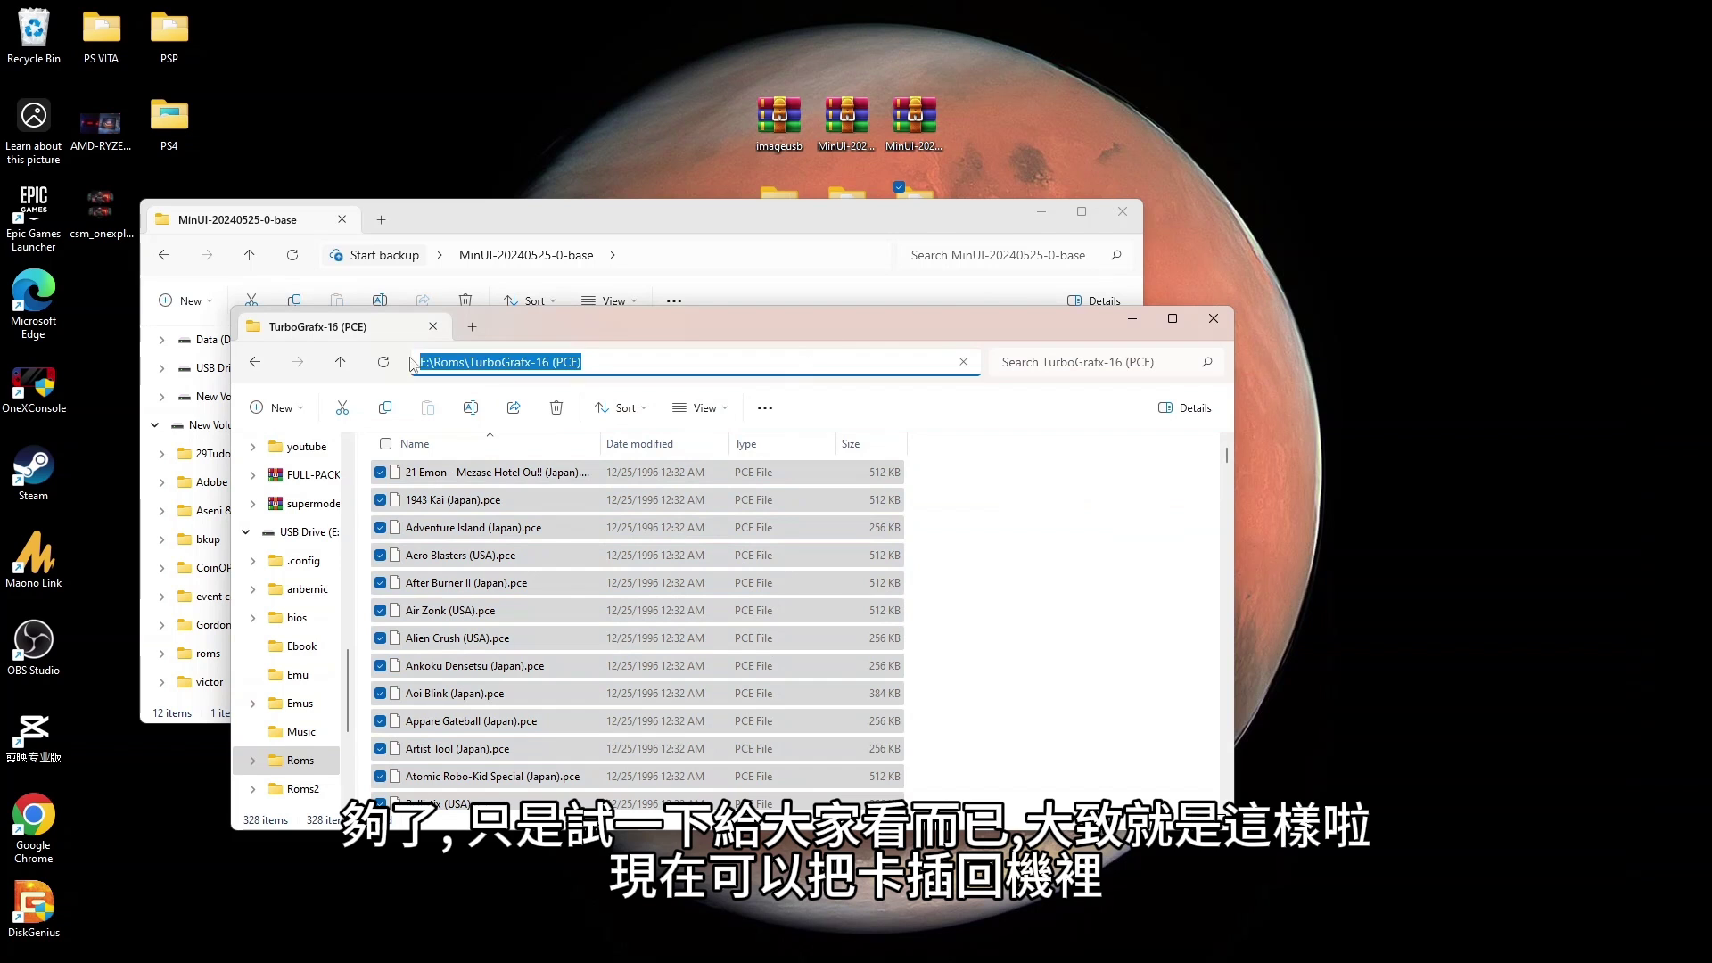
{"action": "left_click", "coordinate": [1008, 519]}
{"action": "left_click", "coordinate": [544, 367]}
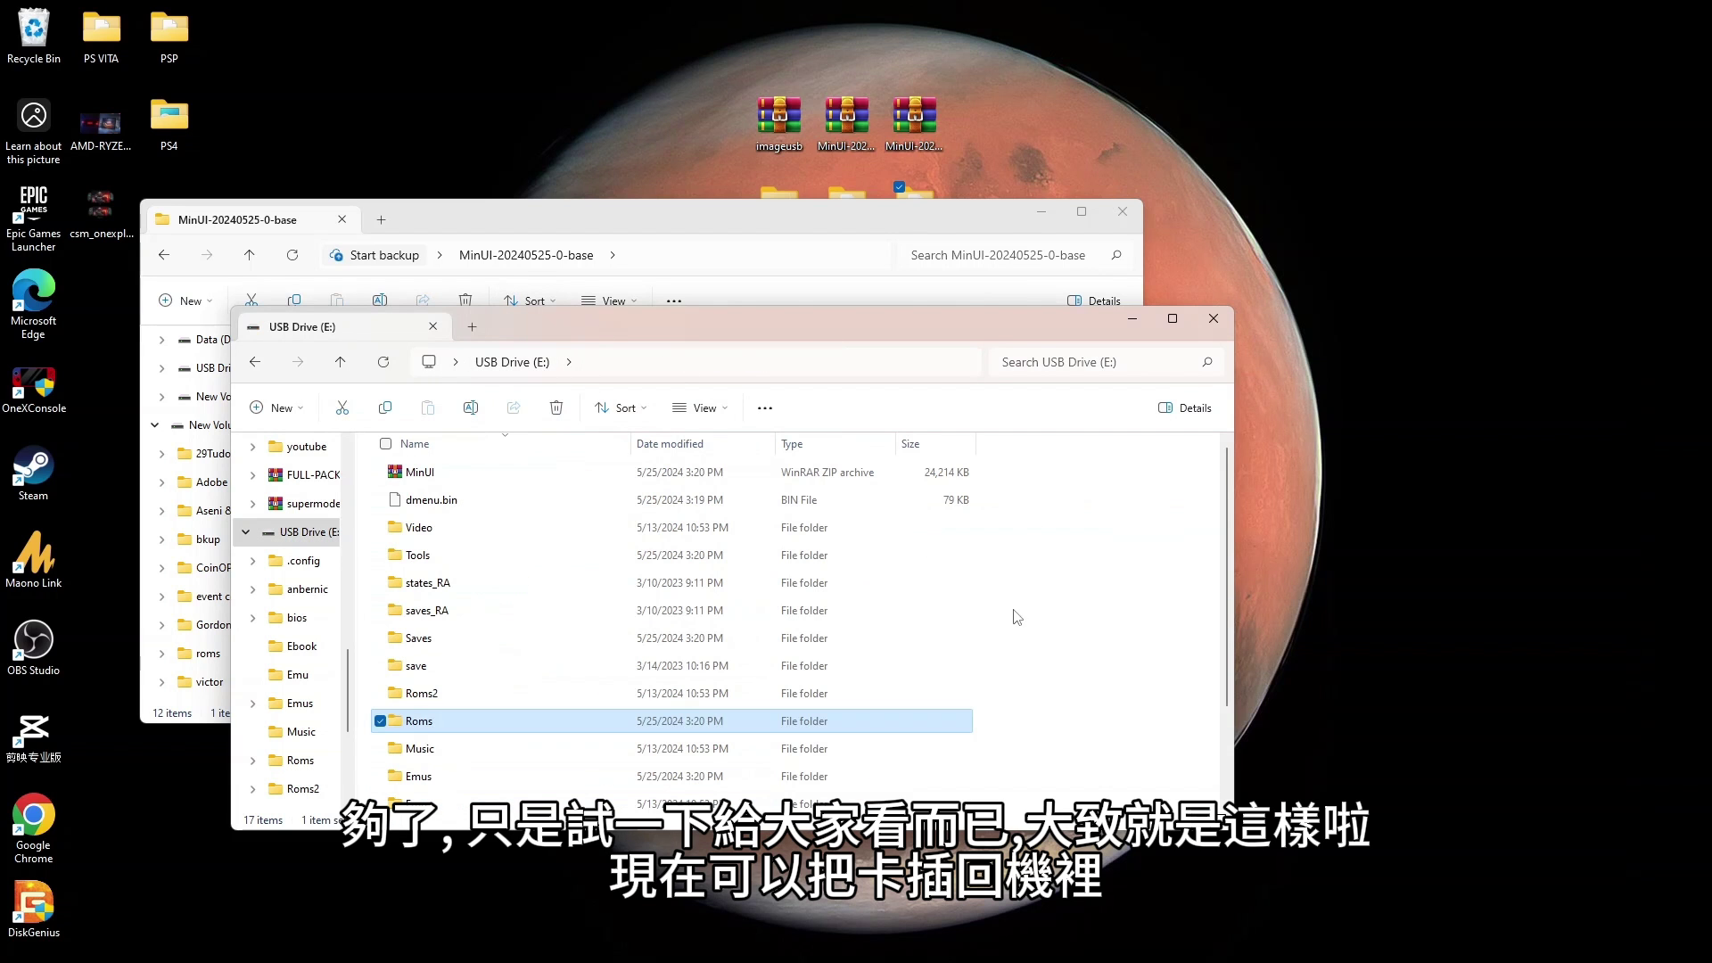
{"action": "left_click", "coordinate": [1214, 323]}
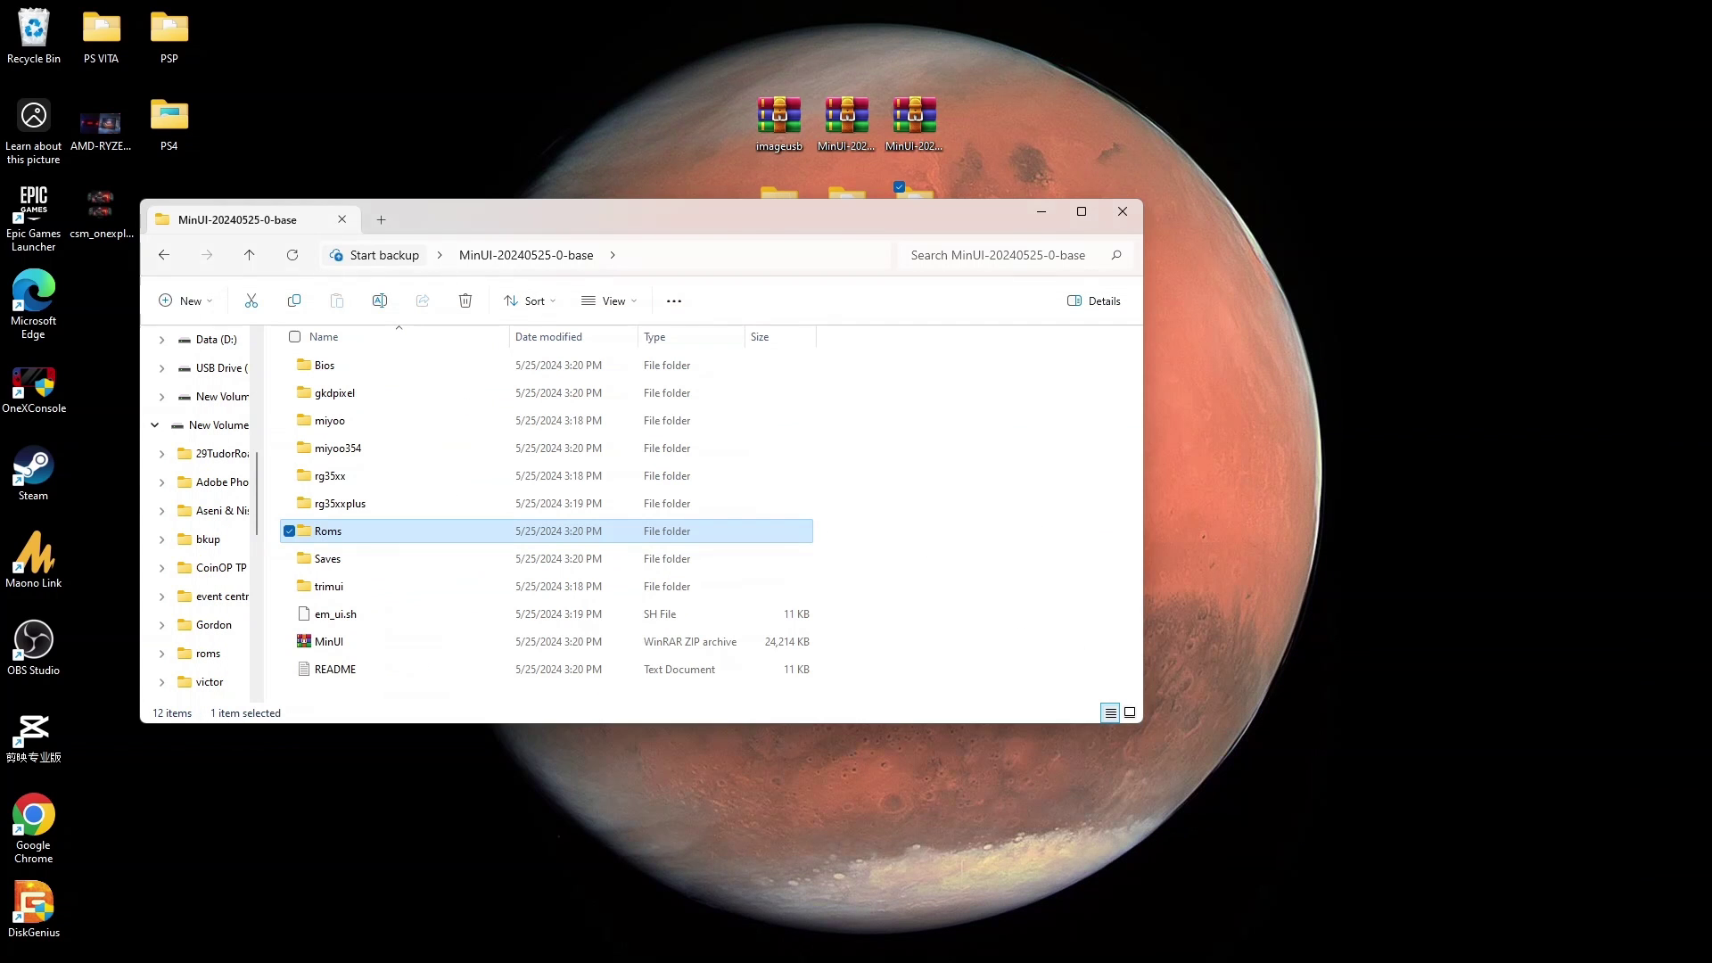
{"action": "left_click", "coordinate": [1380, 944]}
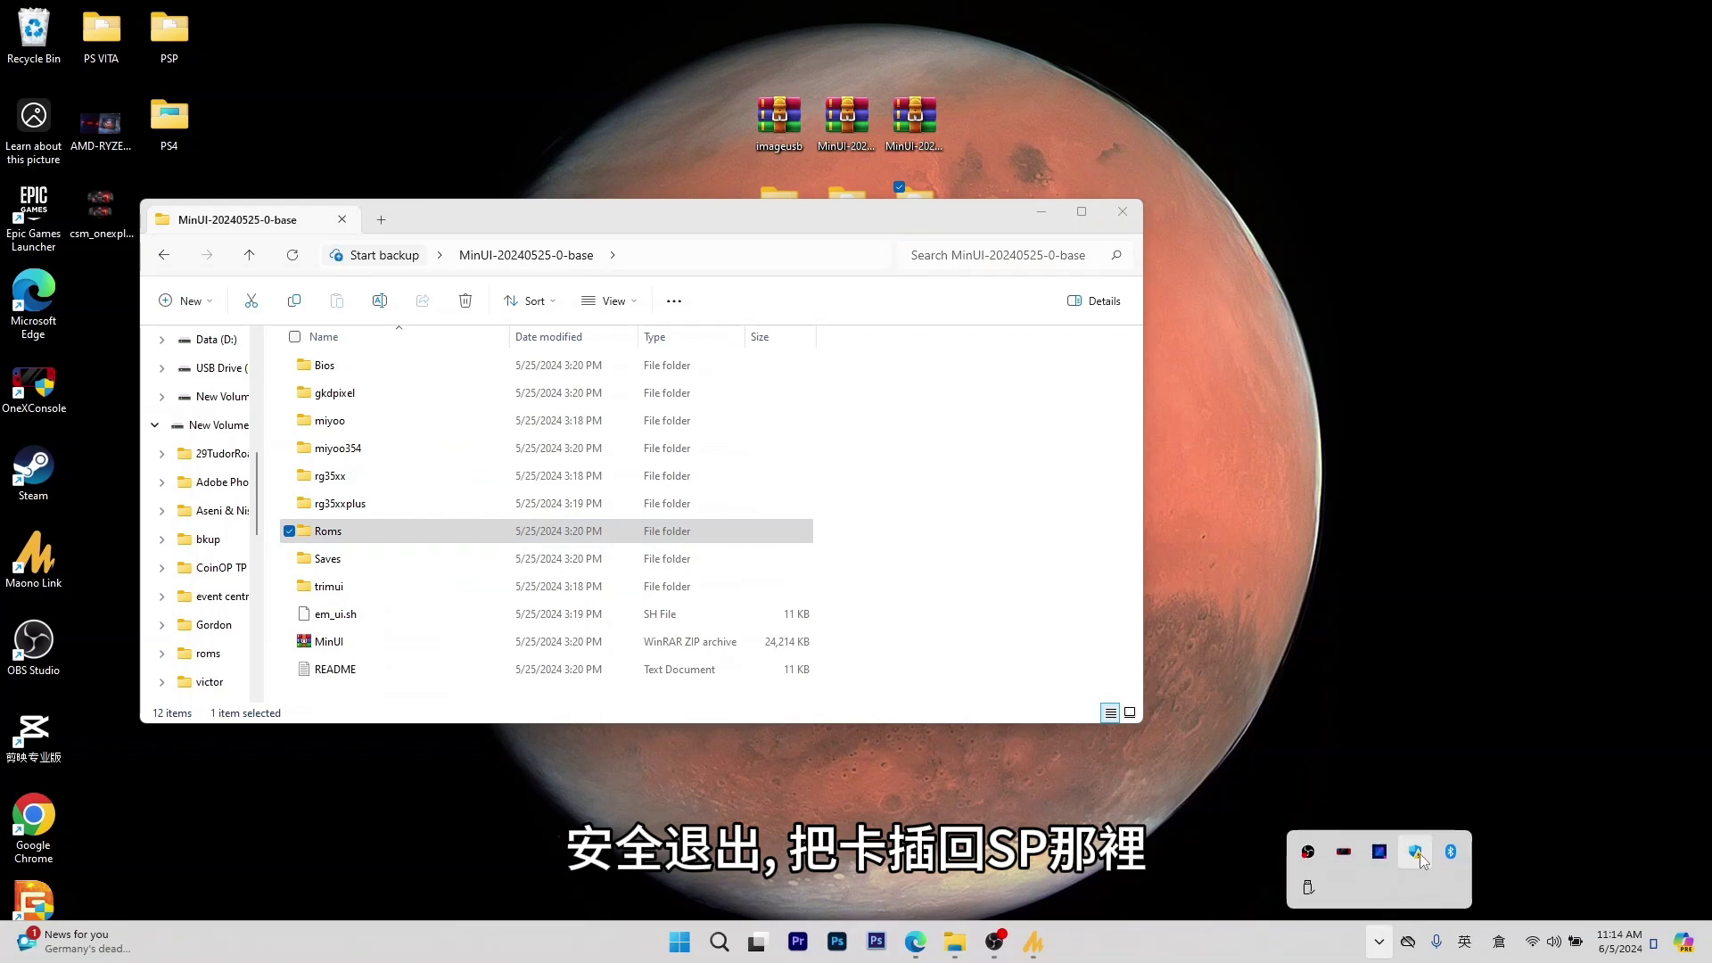
{"action": "left_click", "coordinate": [1308, 889]}
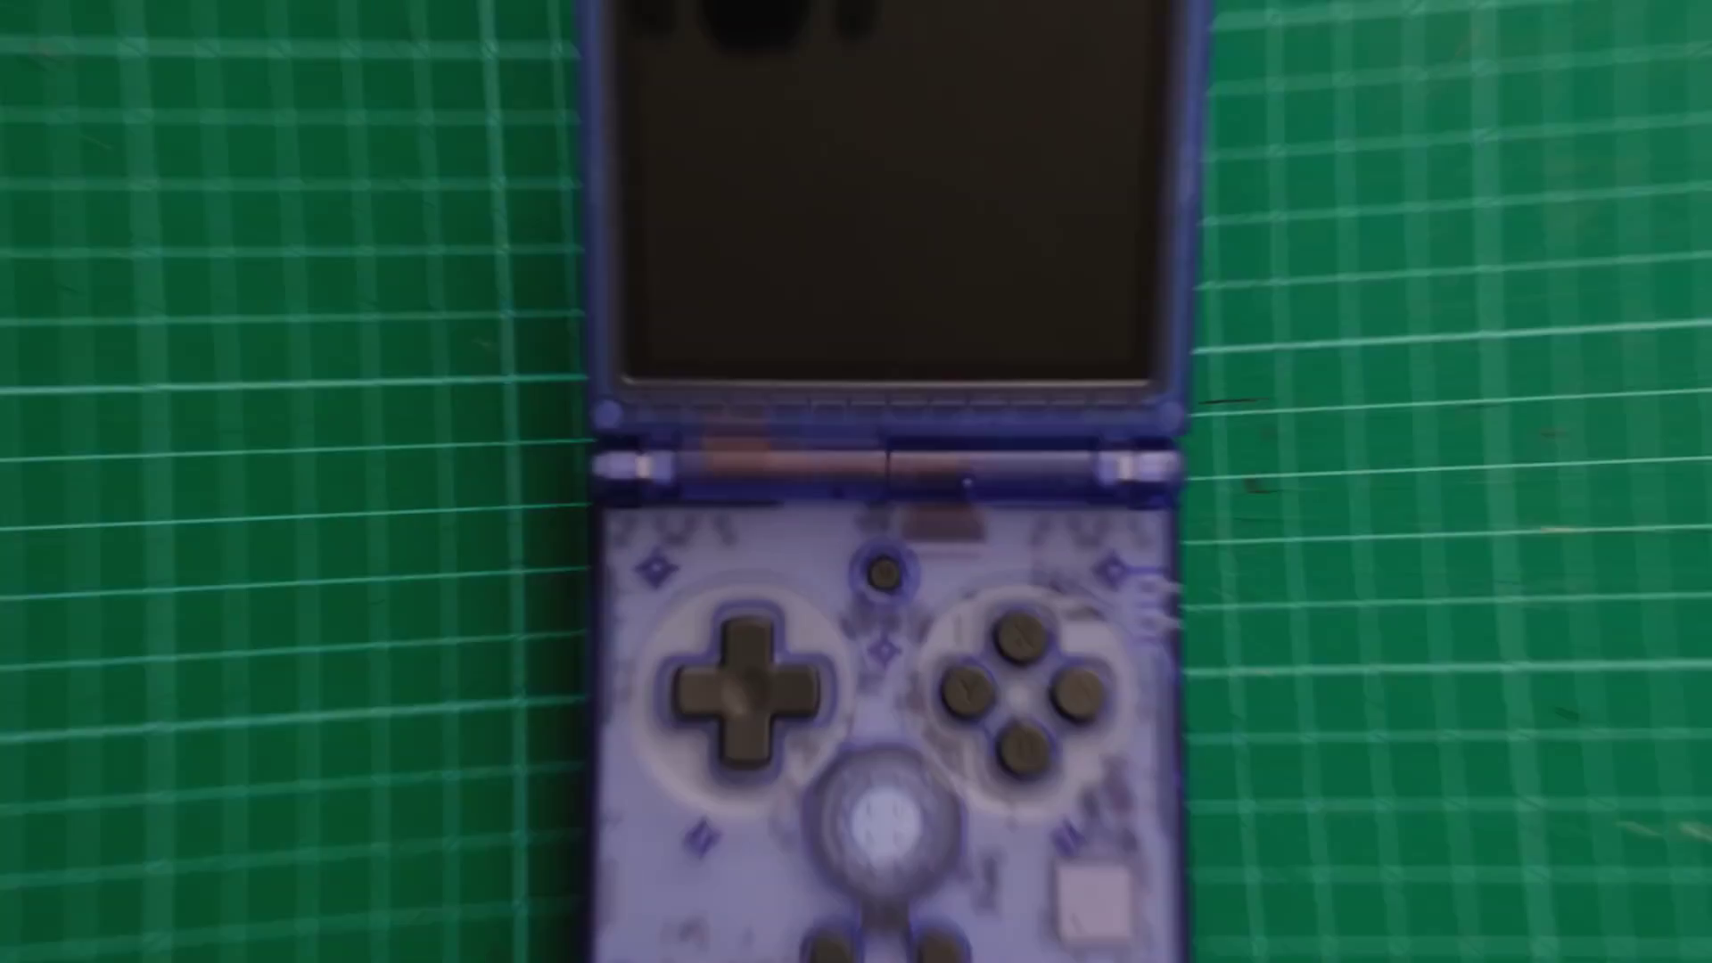